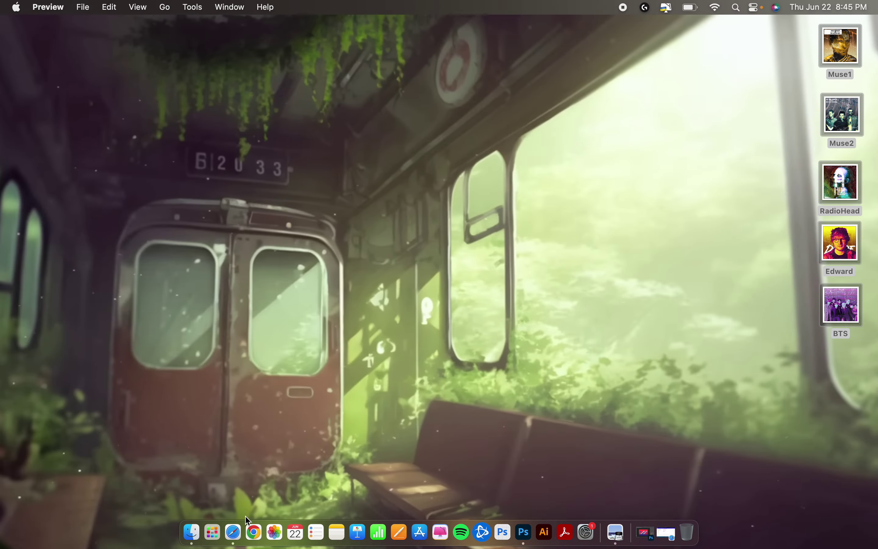
# Switch to Safari and download TexturePackage.psd from the Texture Package PSD link in the Album Cover resource folder
pyautogui.click(234, 531)
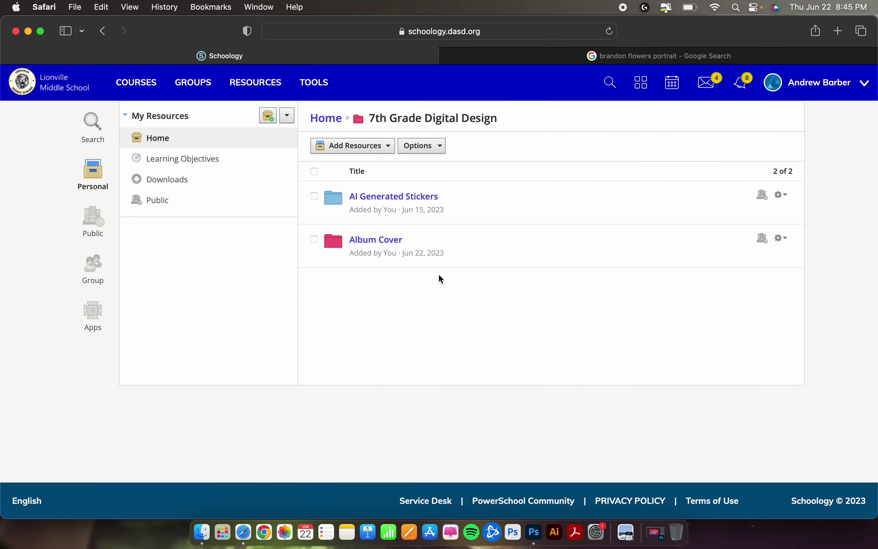
pyautogui.click(391, 247)
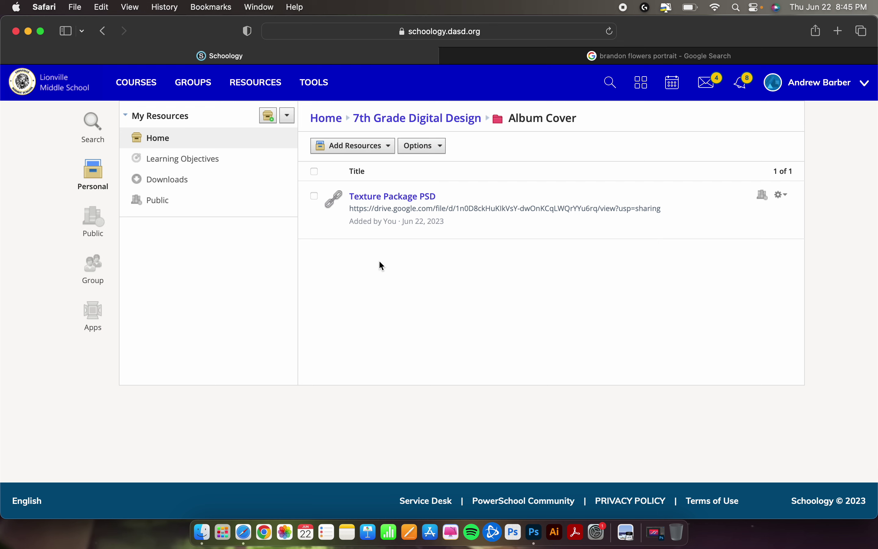
pyautogui.click(421, 203)
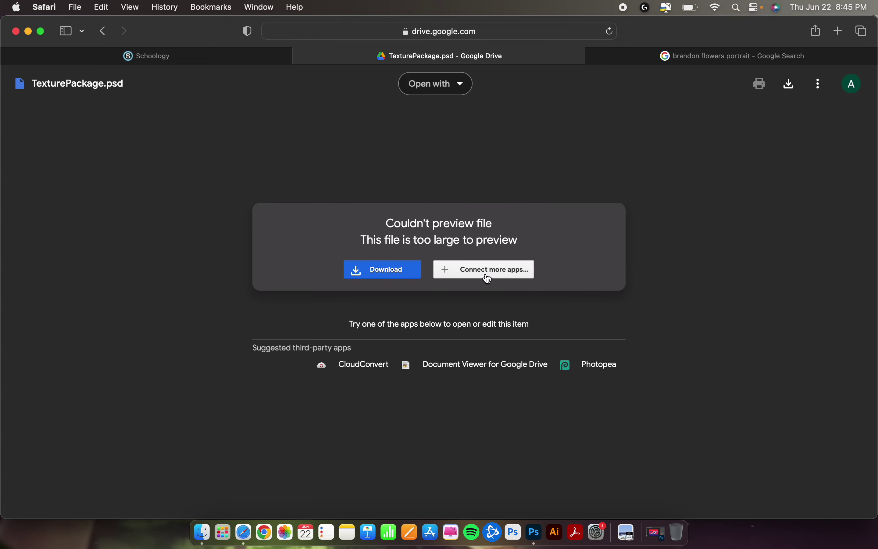
pyautogui.click(383, 276)
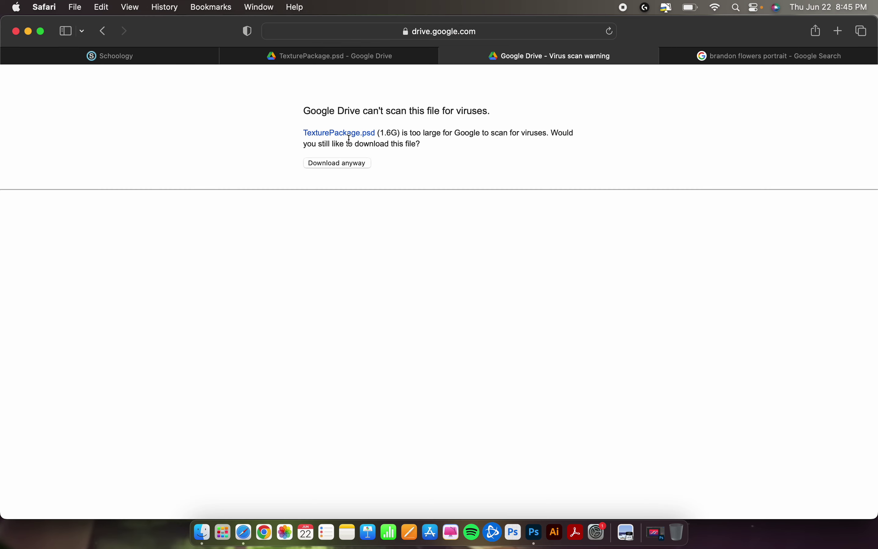
pyautogui.click(345, 167)
pyautogui.click(794, 31)
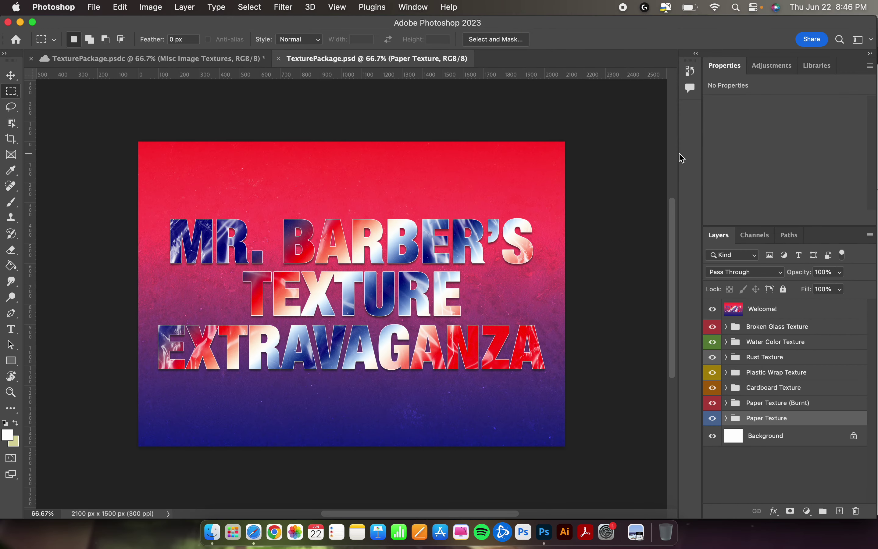
# Save and close the cloud document TexturePackage.psdc, keeping TexturePackage.psd open
pyautogui.click(32, 62)
pyautogui.press('super+s')
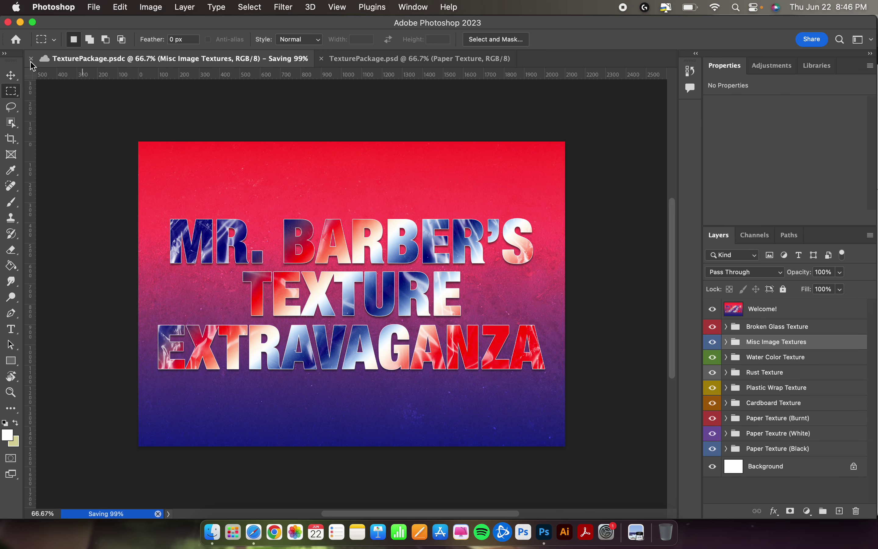
pyautogui.click(407, 61)
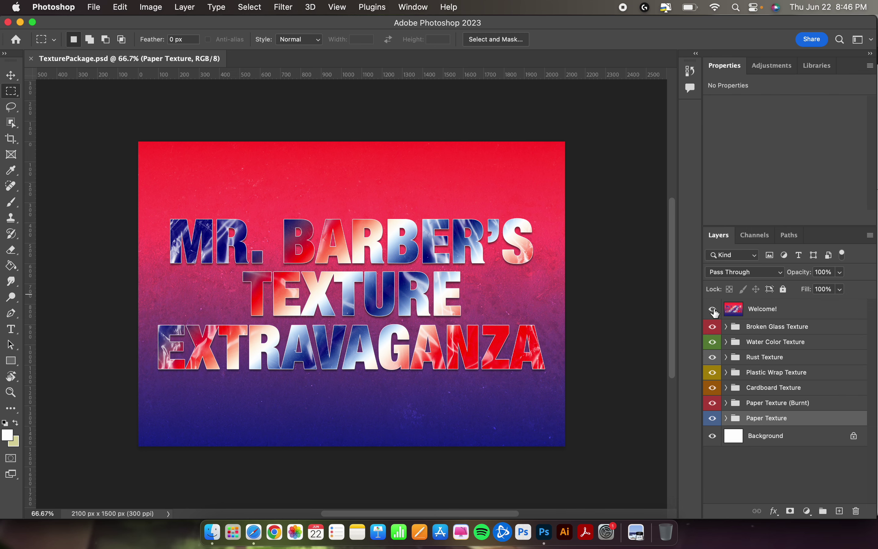
# Hide the Welcome! layer in TexturePackage.psd
pyautogui.click(712, 312)
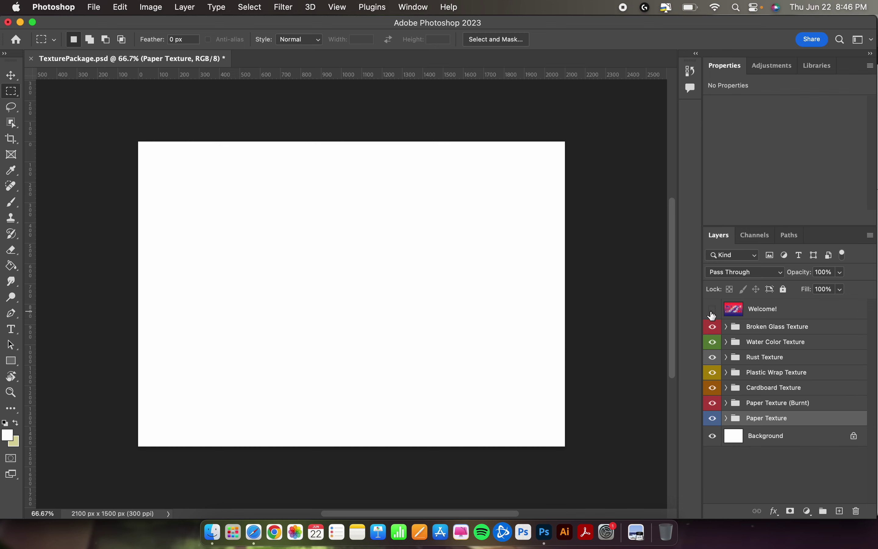
pyautogui.click(712, 312)
pyautogui.click(712, 312)
# Preview textures 07 and 06 in the Broken Glass Texture group, hiding each again and collapsing the group
pyautogui.click(726, 327)
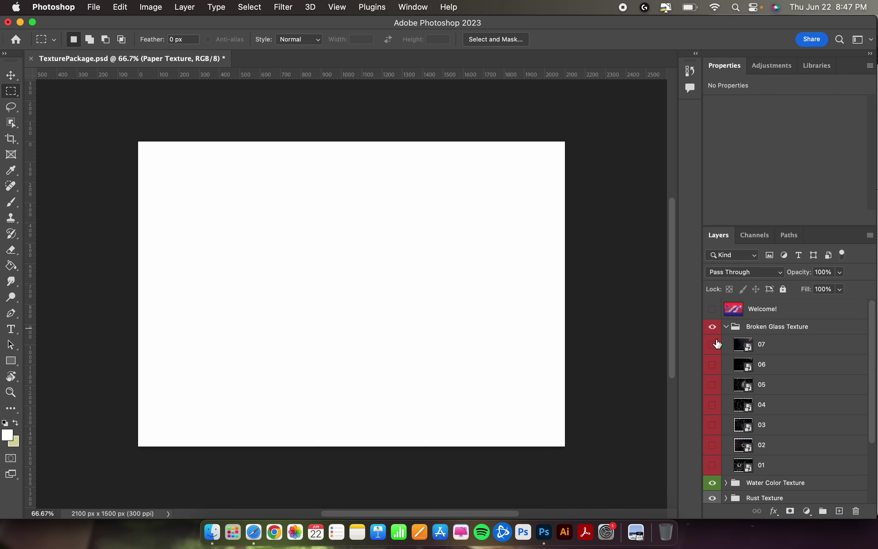
pyautogui.click(713, 345)
pyautogui.click(712, 347)
pyautogui.click(712, 364)
pyautogui.click(712, 364)
pyautogui.click(727, 326)
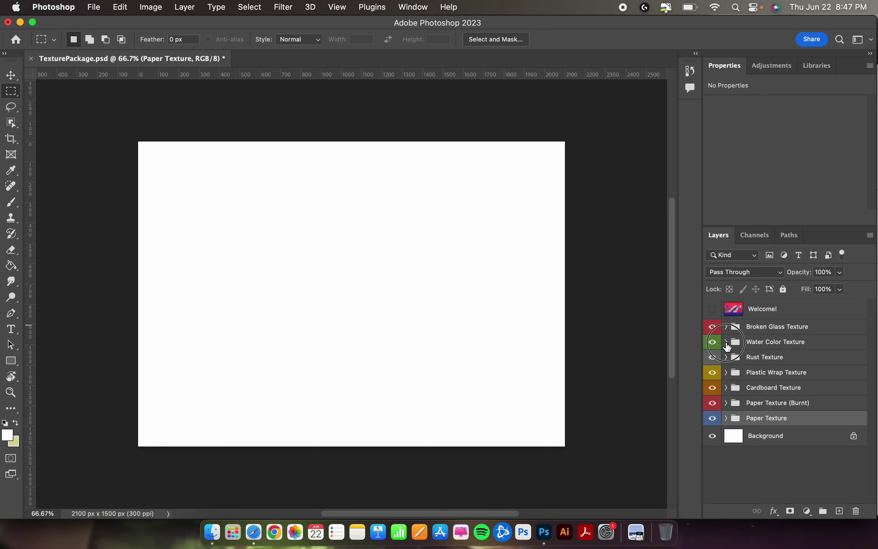
# Preview the first two textures in the Water Color Texture group, hiding each again and collapsing the group
pyautogui.click(727, 342)
pyautogui.click(712, 359)
pyautogui.click(712, 360)
pyautogui.click(713, 379)
pyautogui.click(713, 380)
pyautogui.click(727, 342)
# Preview texture 20 in the Plastic Wrap Texture group, hiding it again and collapsing the group
pyautogui.click(726, 374)
pyautogui.scroll(-3, 727, 378)
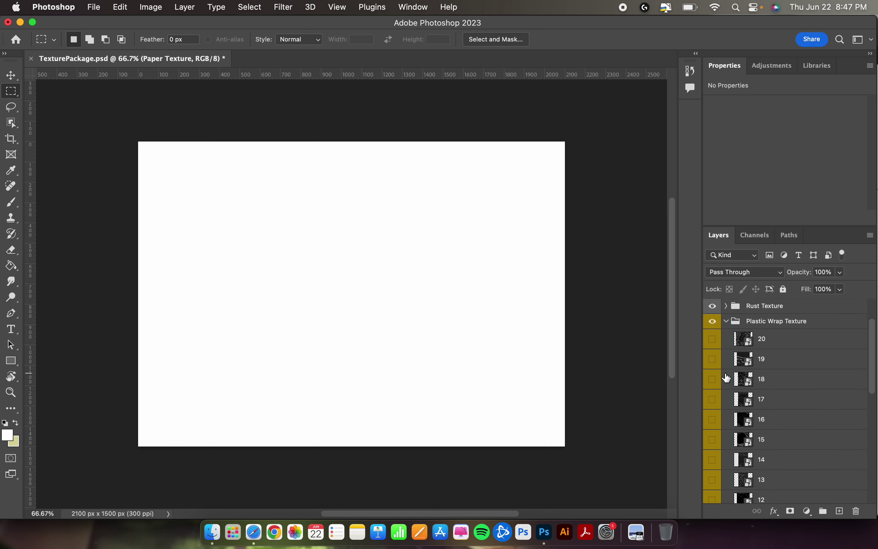
pyautogui.click(713, 331)
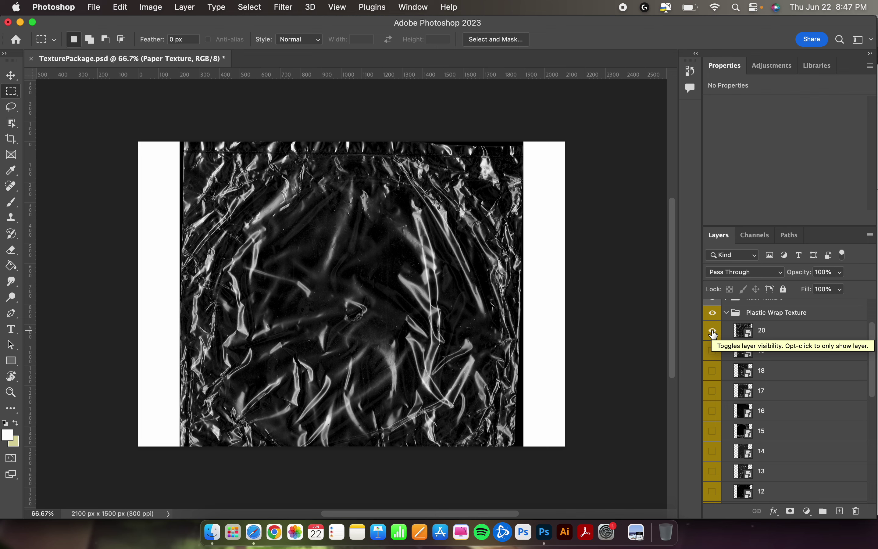
pyautogui.click(713, 331)
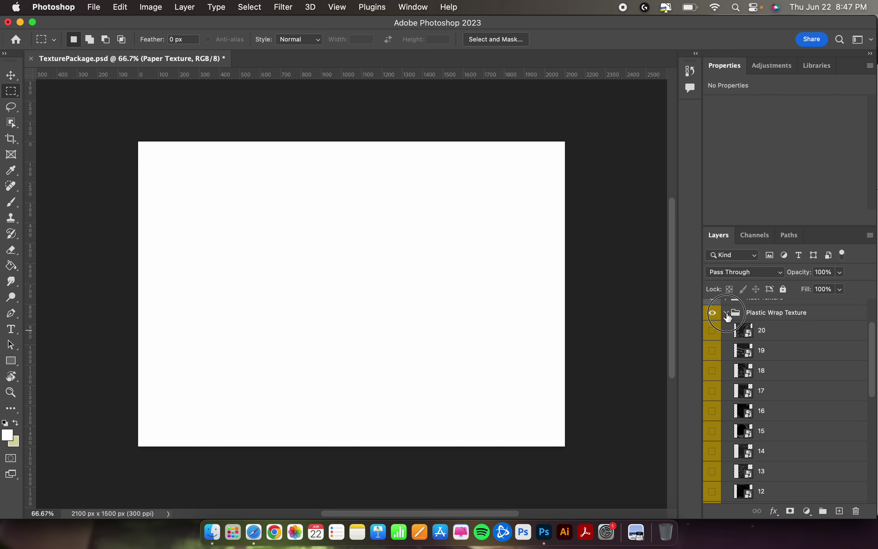
pyautogui.click(725, 312)
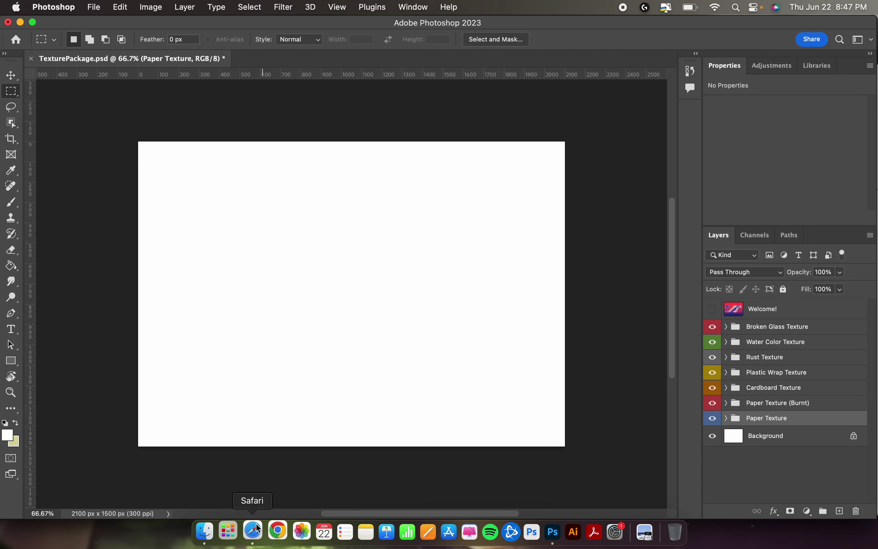
# Switch to Safari, clear the download list, and close the Google Drive and Schoology pages
pyautogui.click(254, 532)
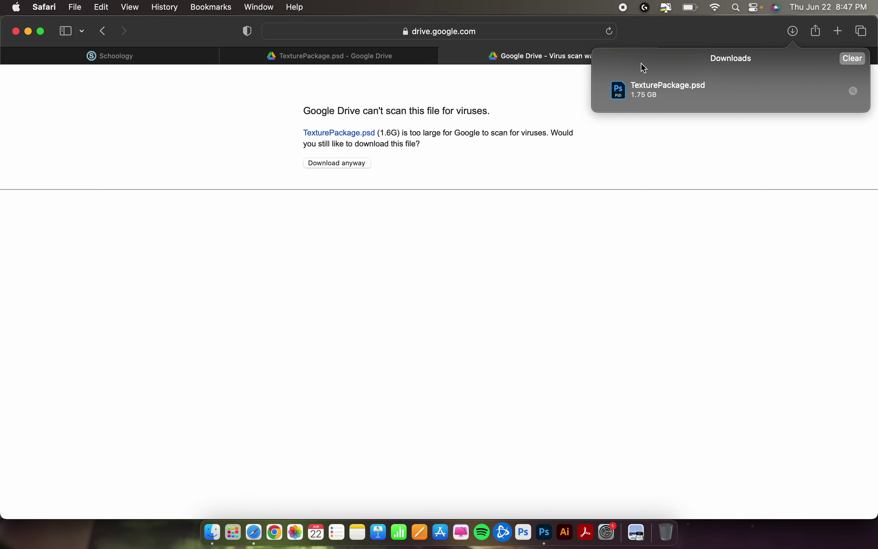
pyautogui.click(852, 59)
pyautogui.click(447, 56)
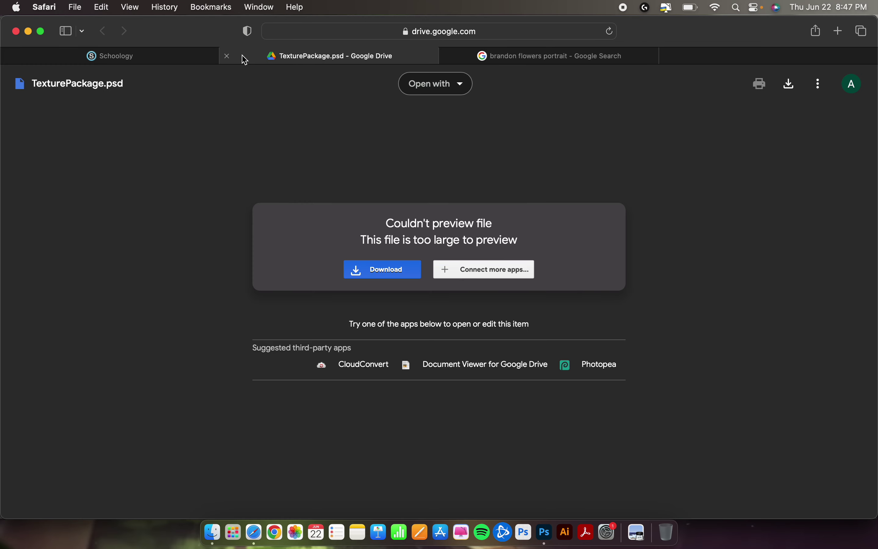
pyautogui.click(228, 57)
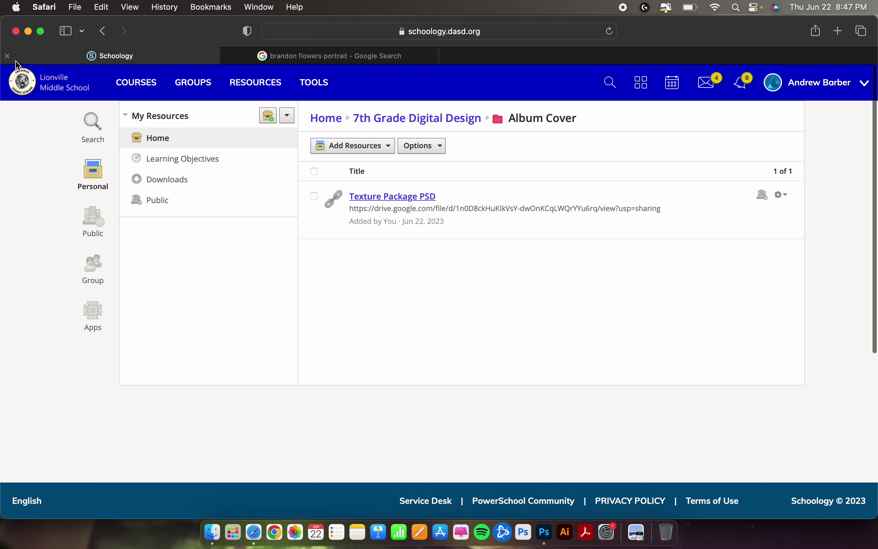
pyautogui.click(8, 57)
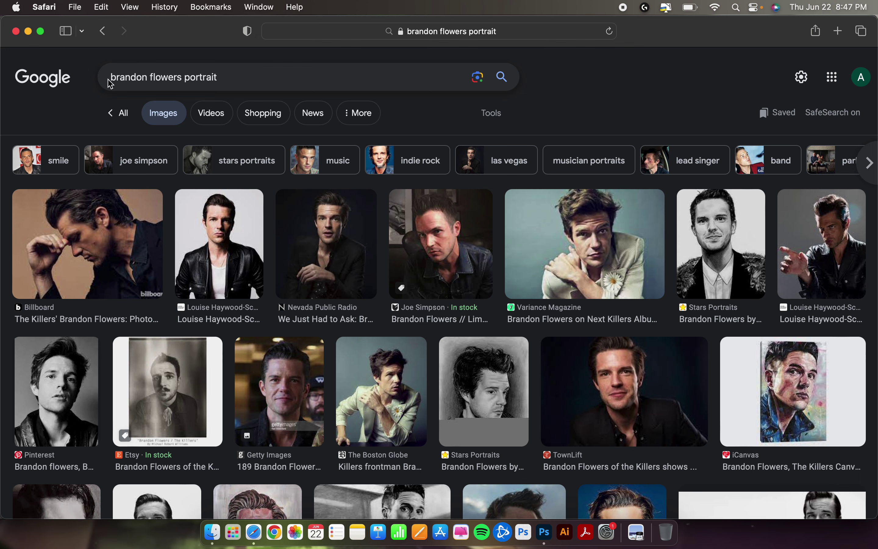
pyautogui.moveTo(232, 78); pyautogui.dragTo(96, 75)
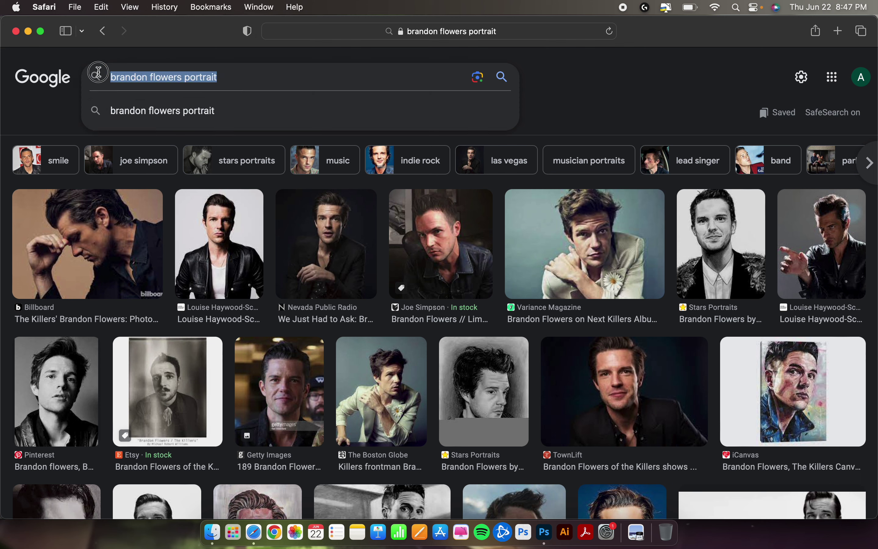
pyautogui.click(238, 80)
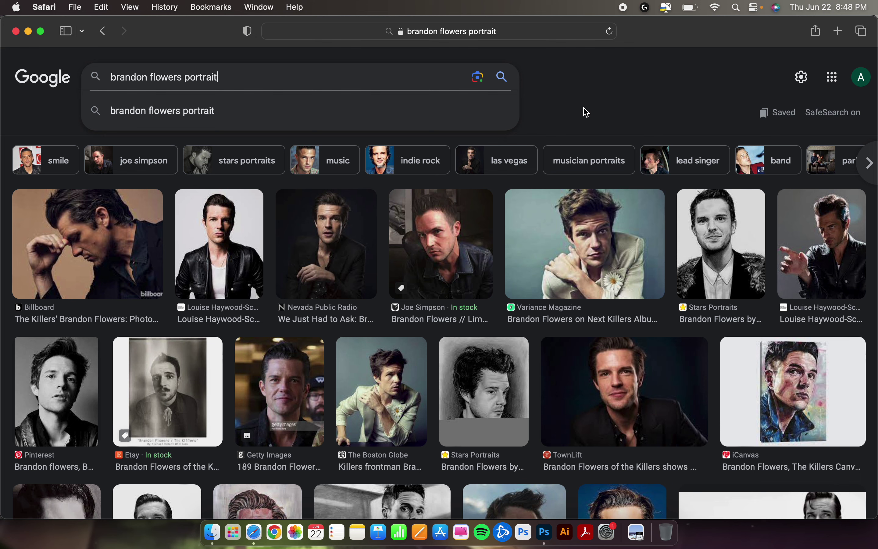
pyautogui.click(588, 92)
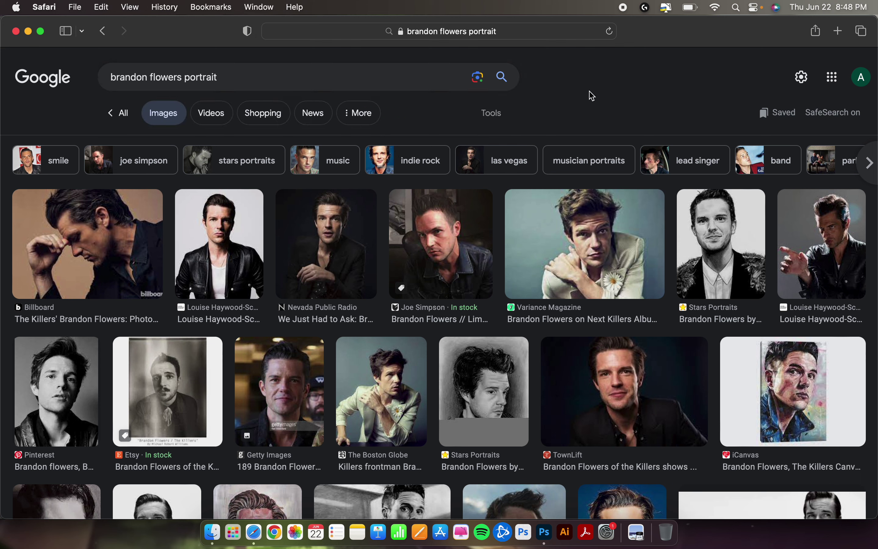
# Filter the Brandon Flowers portrait image results to Large size
pyautogui.click(494, 121)
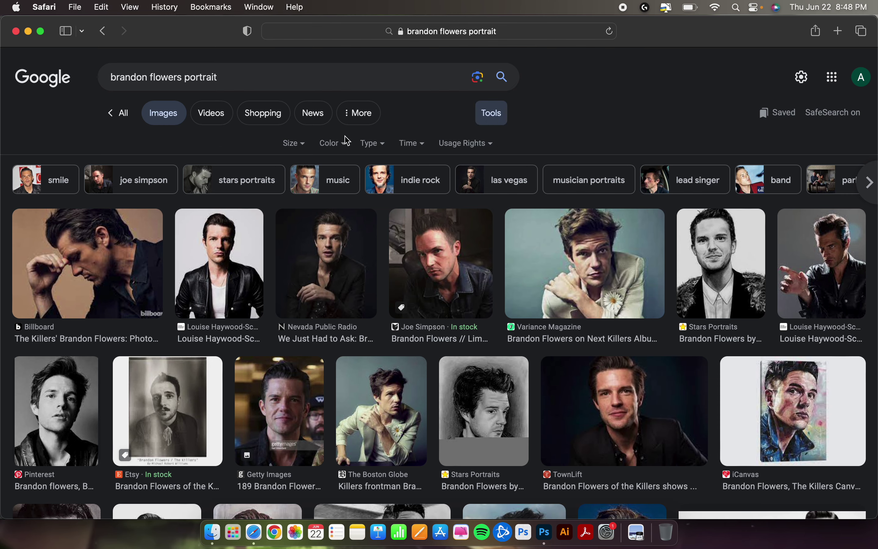
pyautogui.click(303, 151)
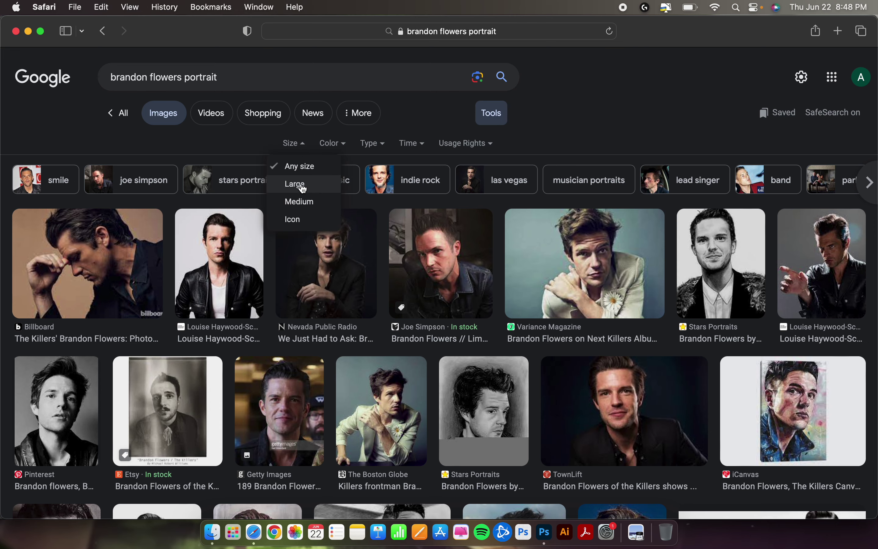
pyautogui.click(304, 188)
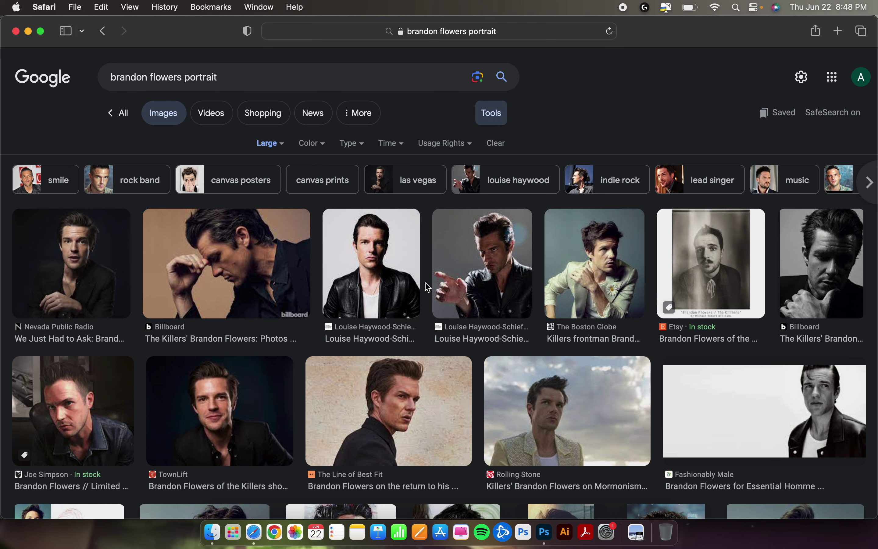
# Open the Boston Globe portrait of Brandon Flowers in the light jacket with a daisy and copy the image
pyautogui.scroll(-2, 428, 287)
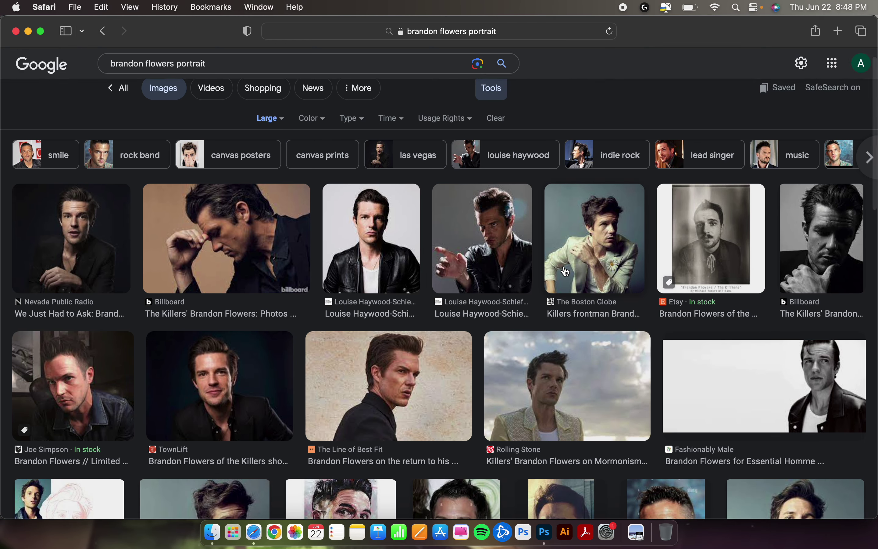
pyautogui.click(631, 256)
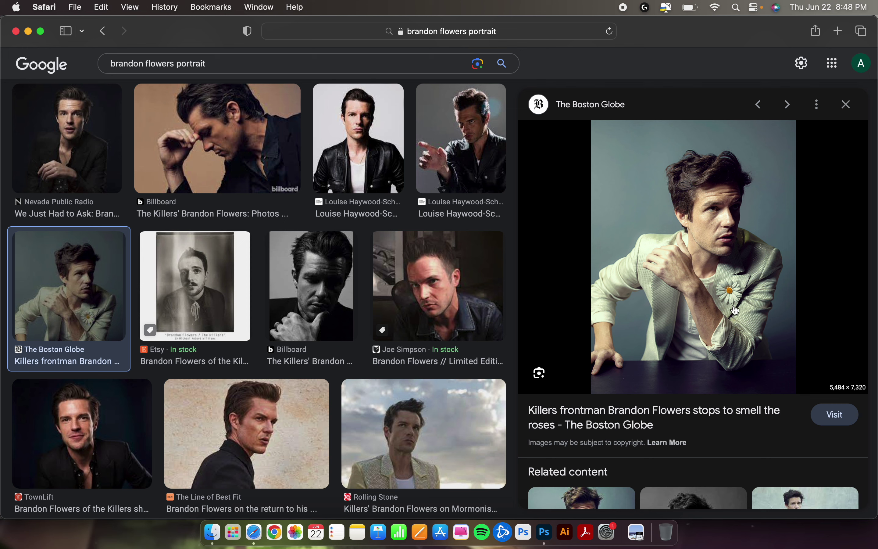
pyautogui.rightClick(710, 242)
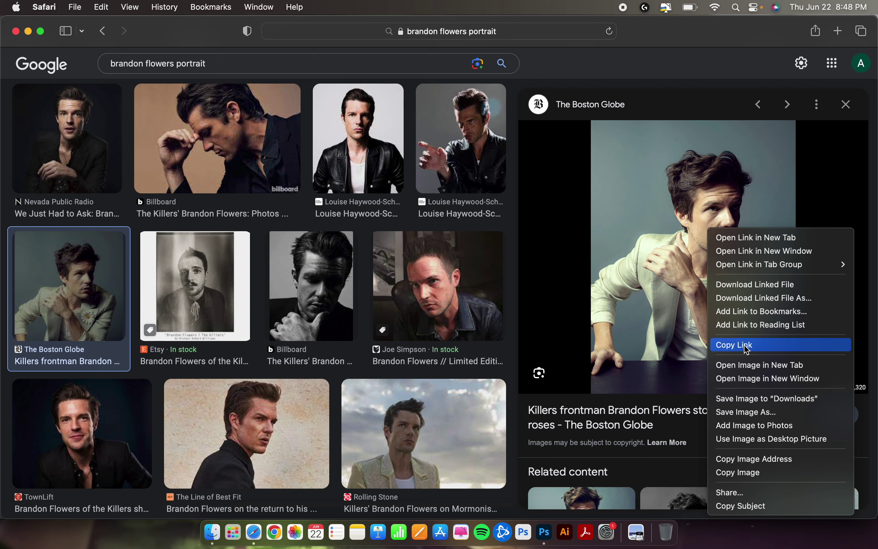
pyautogui.click(776, 472)
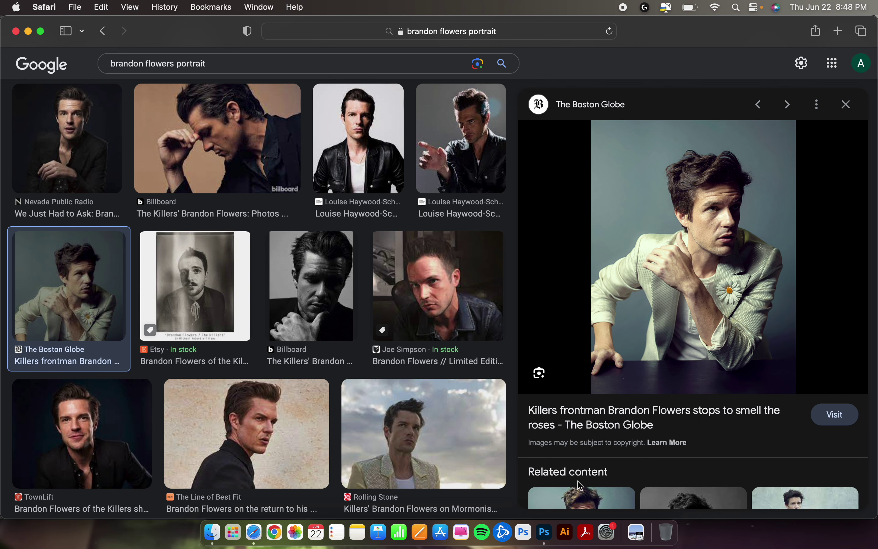
# Switch to Photoshop, start a new document, and set its width and height units to inches
pyautogui.click(540, 534)
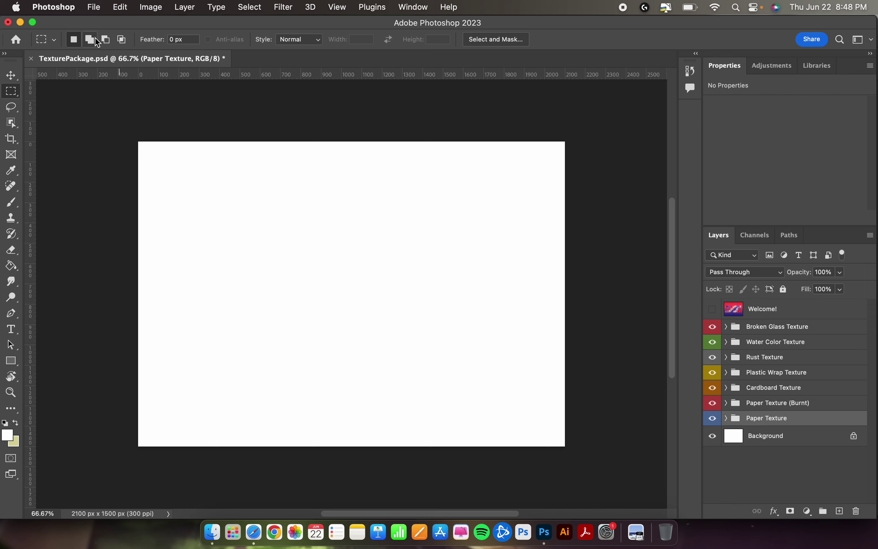
pyautogui.click(16, 40)
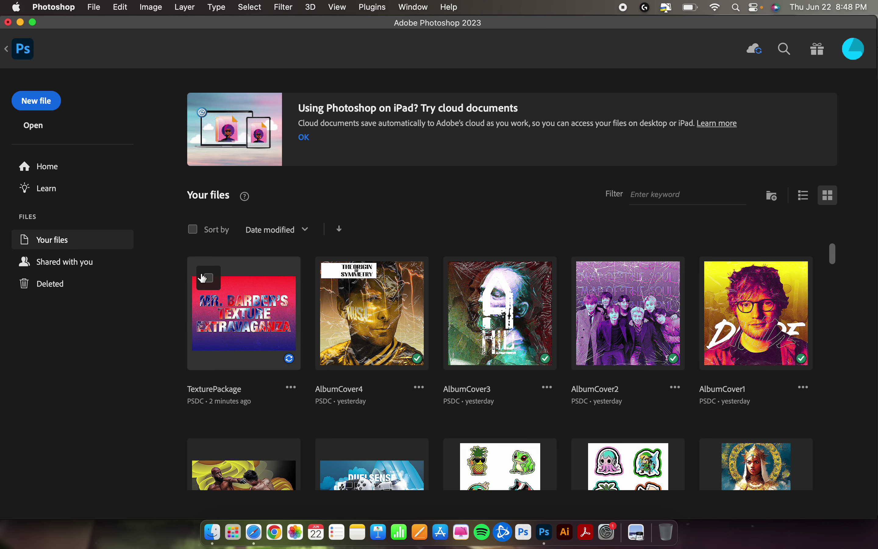
pyautogui.click(50, 105)
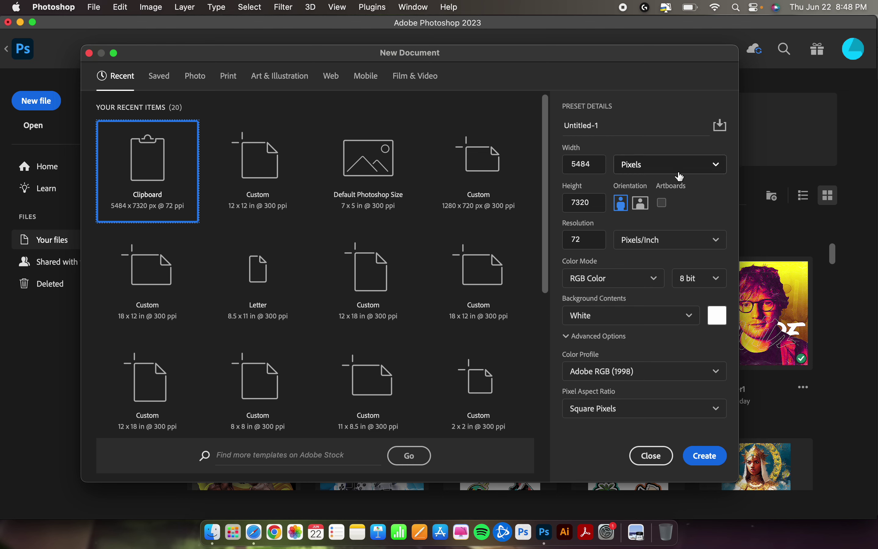
pyautogui.click(647, 164)
pyautogui.click(645, 212)
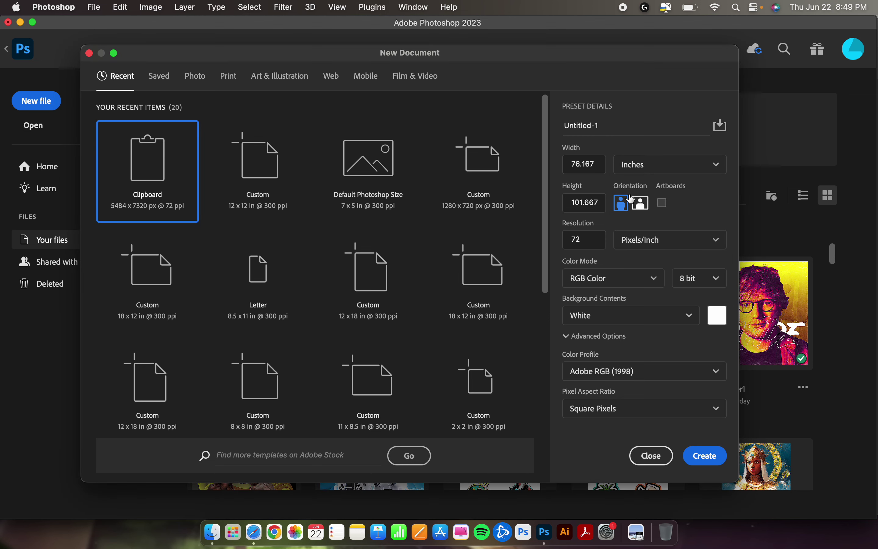
# Set the new document to 12 by 12 inches at 300 pixels/inch and name it AlbumCoverExample
pyautogui.moveTo(599, 168); pyautogui.dragTo(566, 165)
pyautogui.write('12')
pyautogui.moveTo(597, 203); pyautogui.dragTo(554, 205)
pyautogui.write('12')
pyautogui.moveTo(580, 240); pyautogui.dragTo(564, 240)
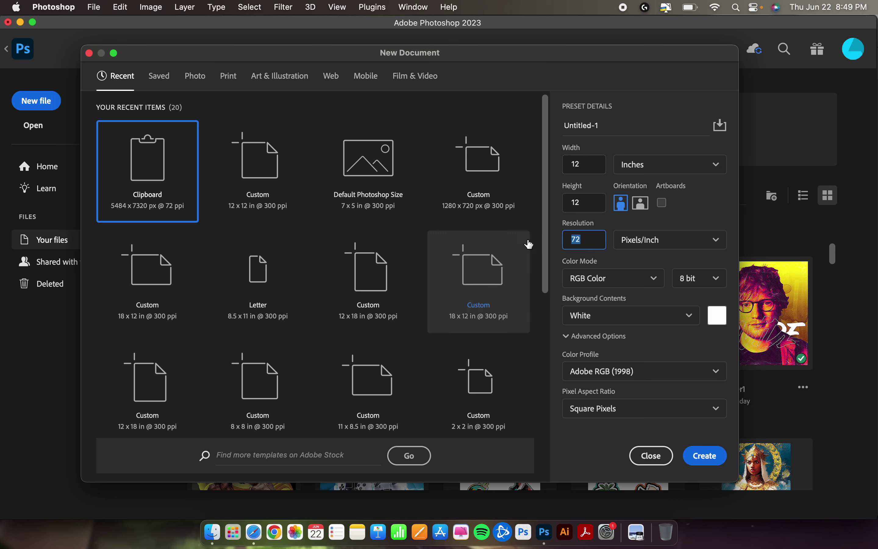
pyautogui.write('300')
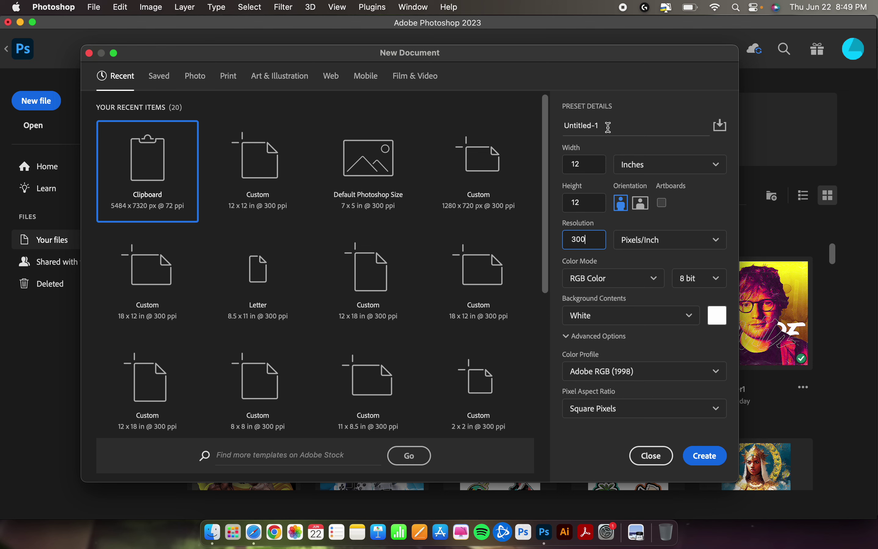
pyautogui.moveTo(609, 128); pyautogui.dragTo(536, 128)
pyautogui.write('AlbumCoverExample')
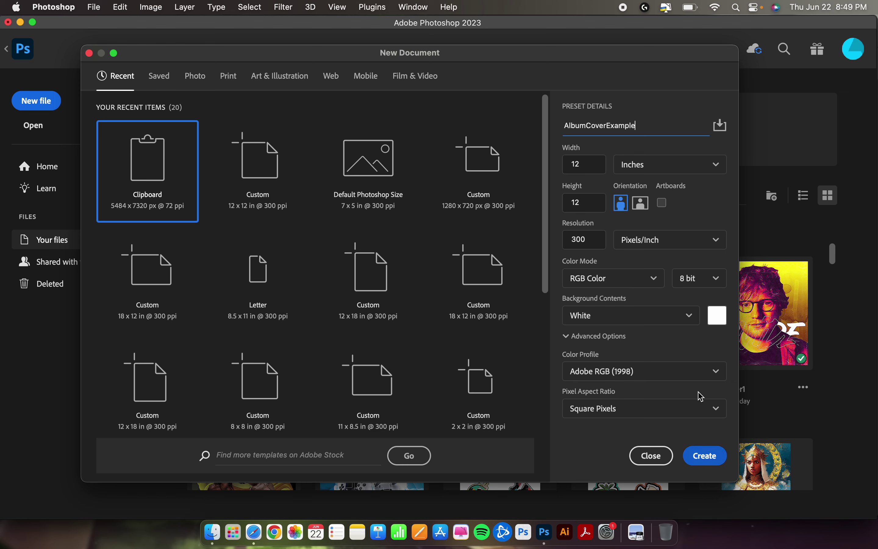
# Create the AlbumCoverExample document and paste the copied portrait onto its white canvas
pyautogui.click(708, 455)
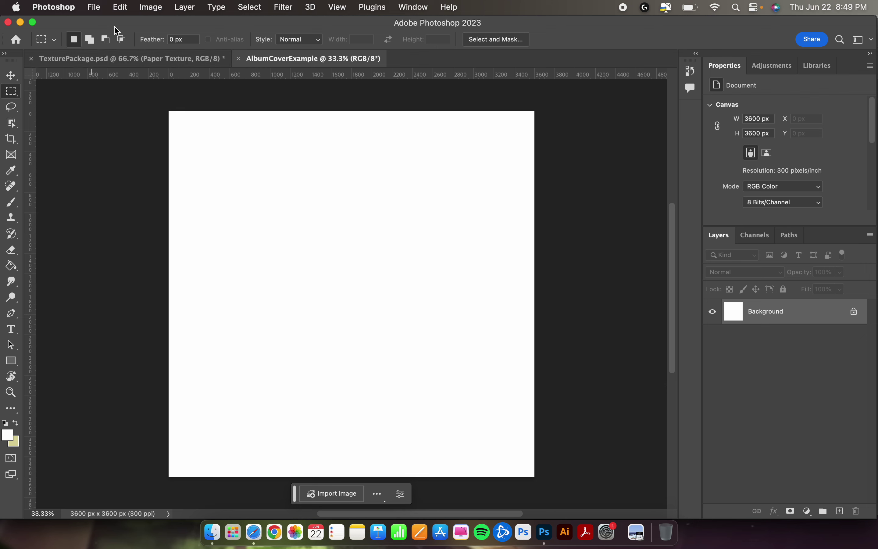
pyautogui.click(122, 8)
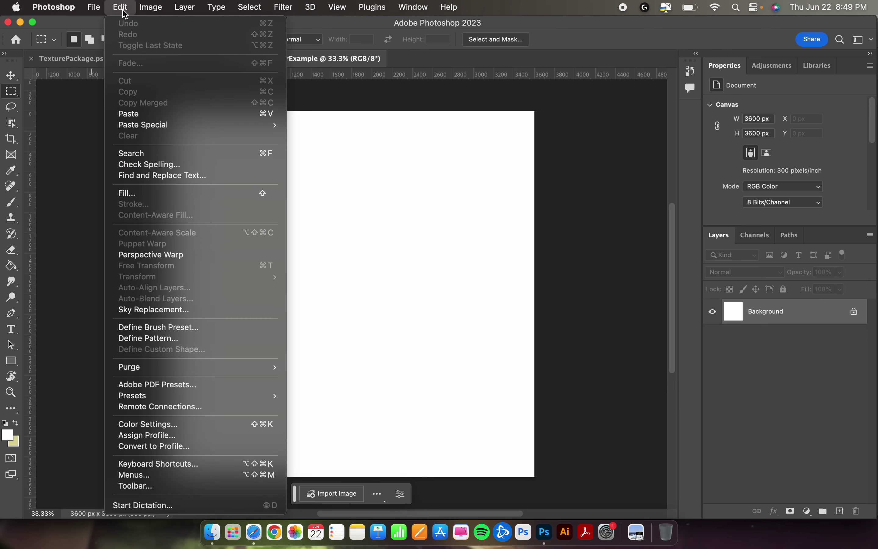
pyautogui.click(179, 121)
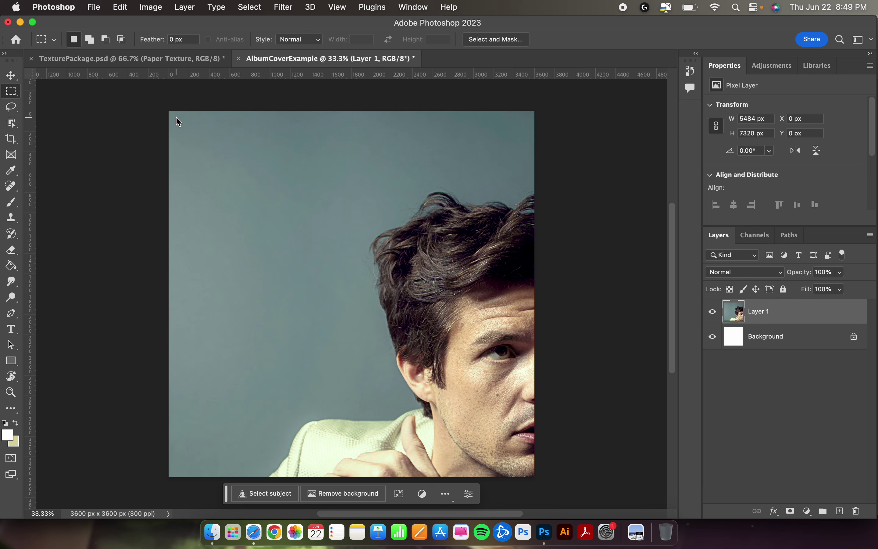
# With transform controls shown, scale the pasted portrait down to about 64% and position it so the head and upper body fit the canvas
pyautogui.click(14, 77)
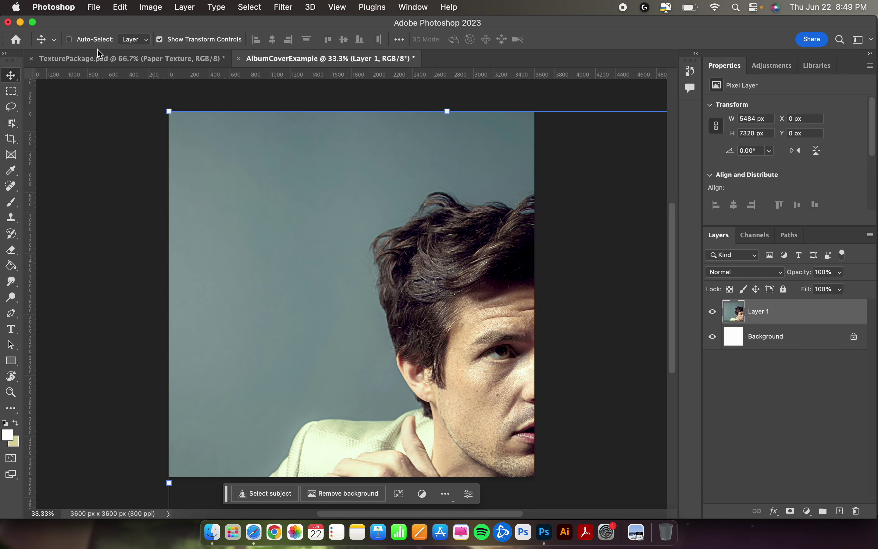
pyautogui.click(71, 42)
pyautogui.click(160, 40)
pyautogui.click(160, 39)
pyautogui.moveTo(169, 110); pyautogui.dragTo(412, 351)
pyautogui.moveTo(455, 439); pyautogui.dragTo(254, 137)
pyautogui.moveTo(169, 81); pyautogui.dragTo(155, 94)
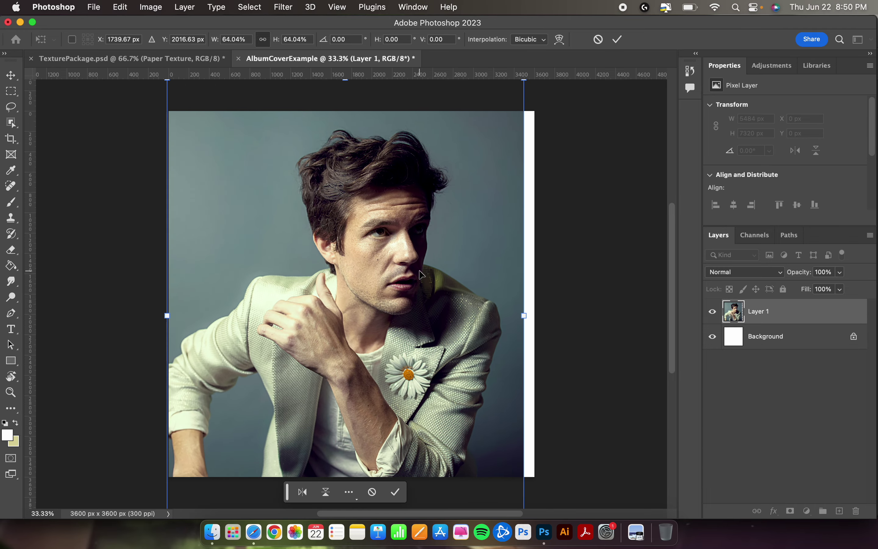
# Resize the portrait to about 3654 x 4877 px so it spans the canvas width, shift it downward, and apply the transform
pyautogui.moveTo(525, 316); pyautogui.dragTo(578, 315)
pyautogui.moveTo(468, 314); pyautogui.dragTo(473, 335)
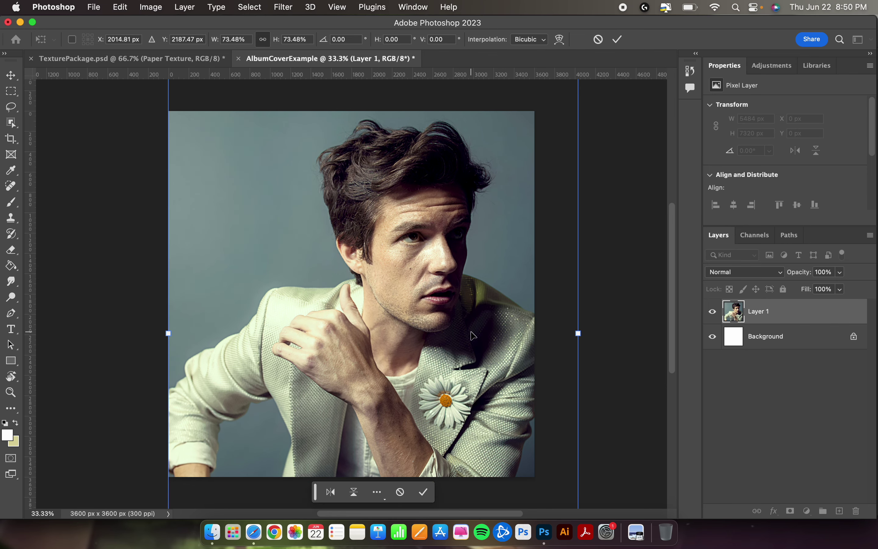
pyautogui.moveTo(578, 334); pyautogui.dragTo(541, 349)
pyautogui.moveTo(488, 345); pyautogui.dragTo(487, 360)
pyautogui.press('Return')
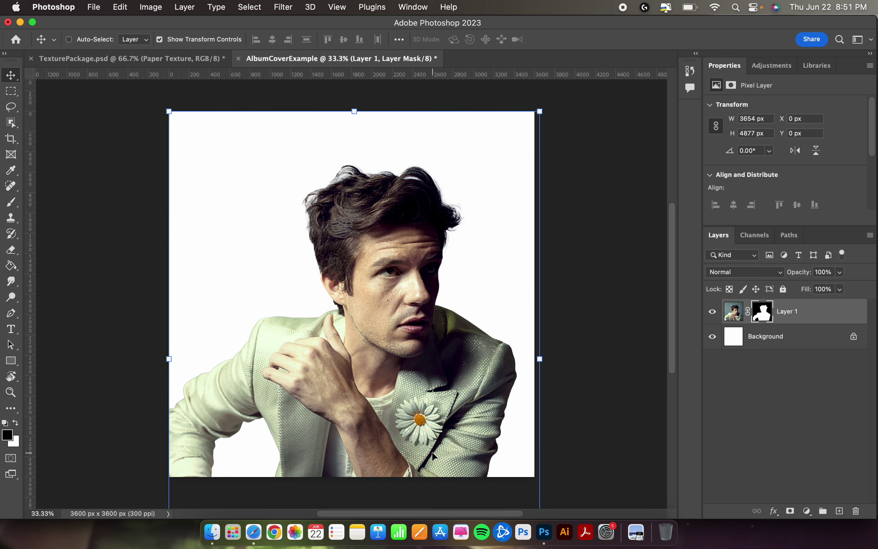
# Undo the automatic background removal and instead mask the portrait layer with a Select Subject selection of the man
pyautogui.press('super+z')
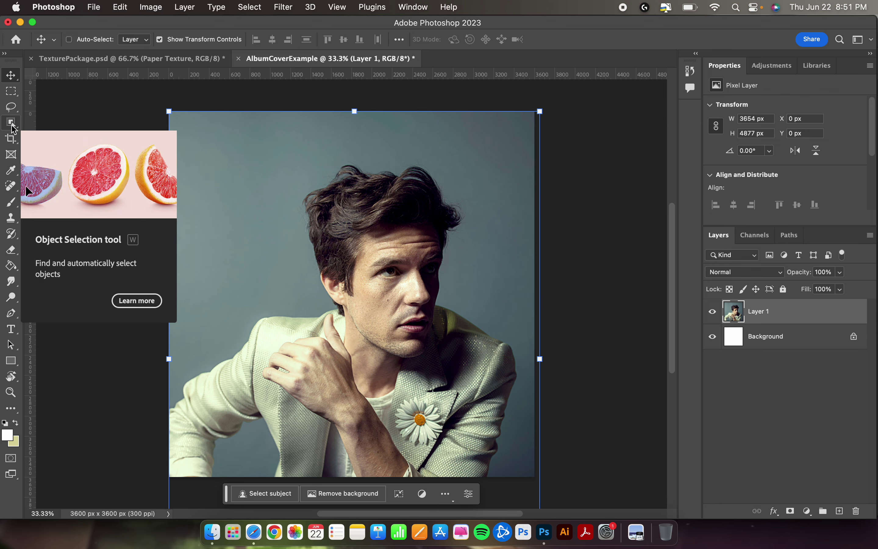
pyautogui.click(12, 124)
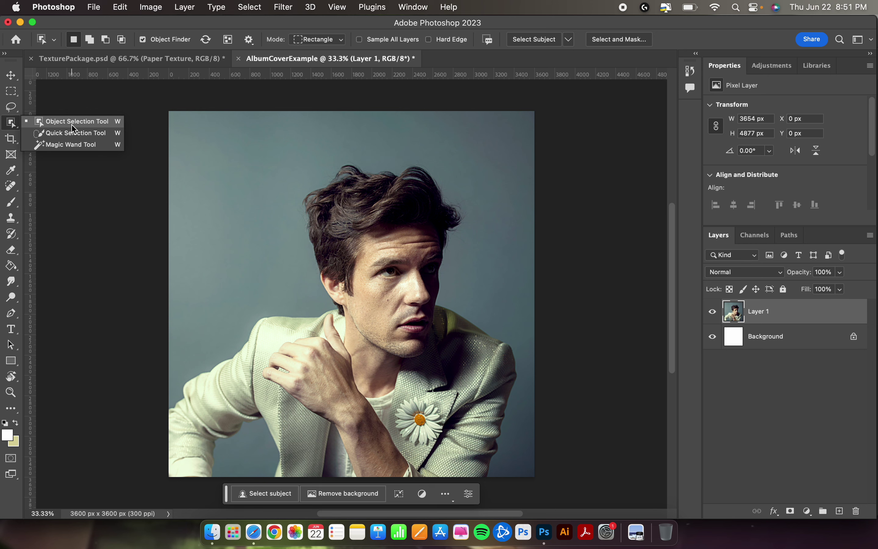
pyautogui.click(112, 124)
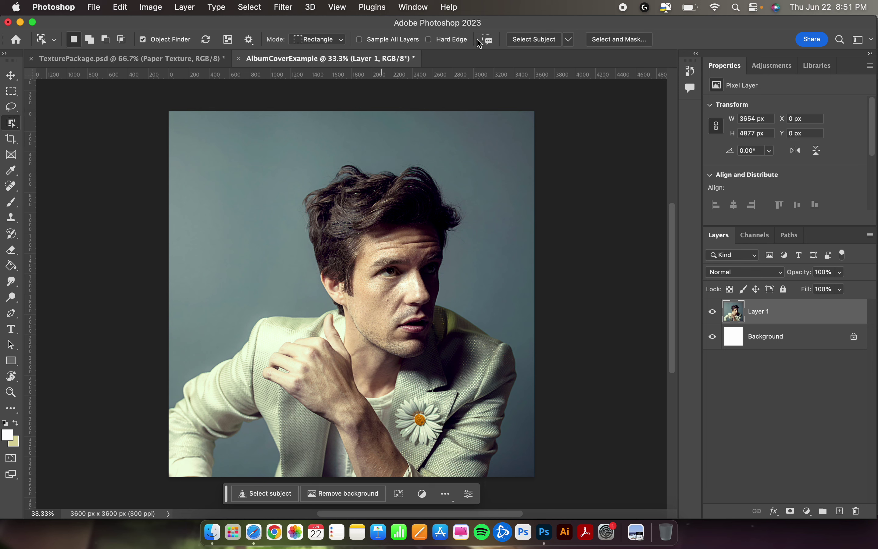
pyautogui.click(541, 42)
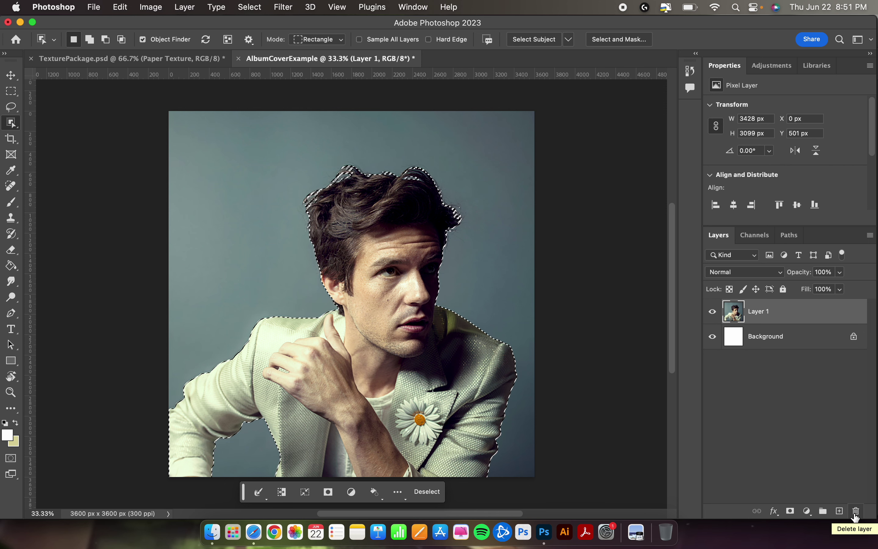
pyautogui.click(790, 515)
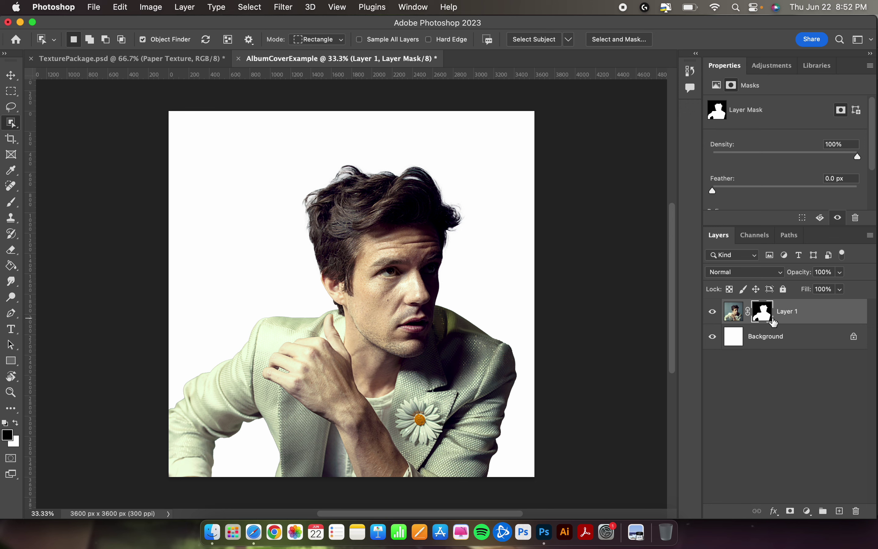
# Desaturate the portrait layer's image, not its mask, using Hue/Saturation with Saturation at -100
pyautogui.click(735, 318)
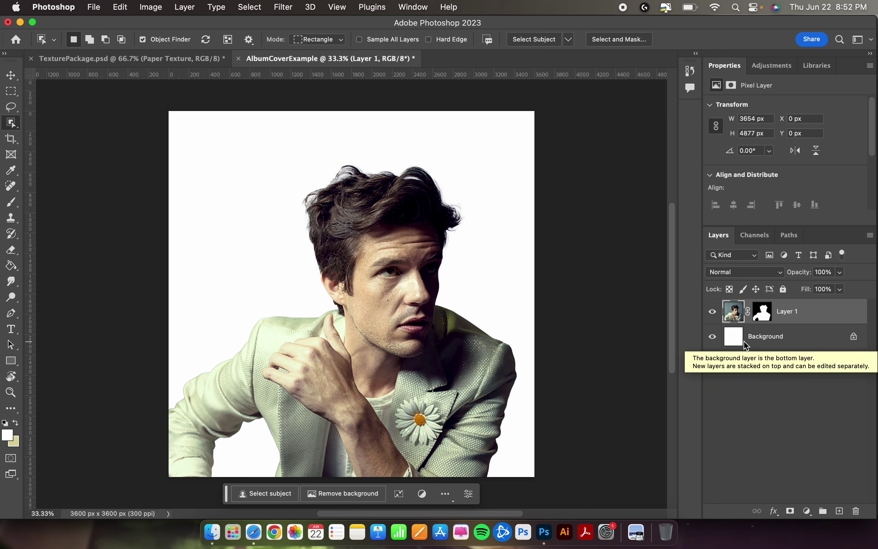
pyautogui.press('super+u')
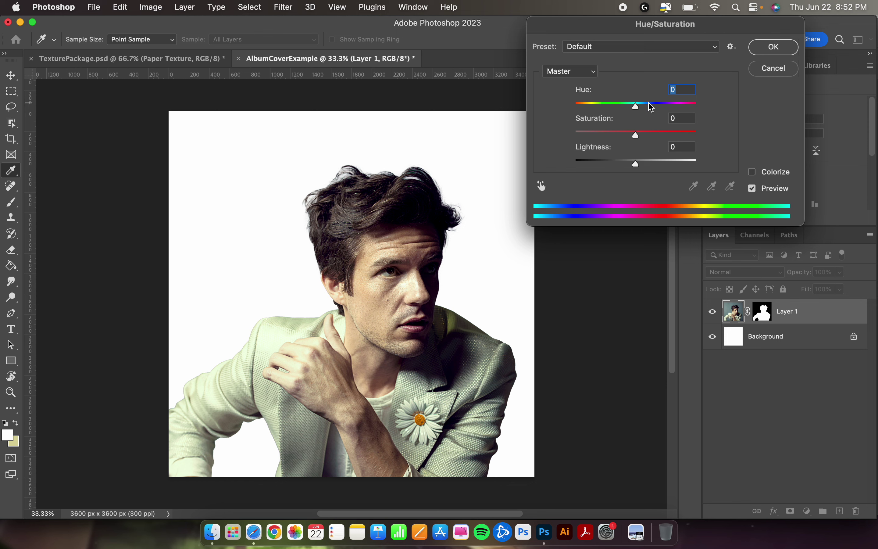
pyautogui.moveTo(636, 134); pyautogui.dragTo(567, 140)
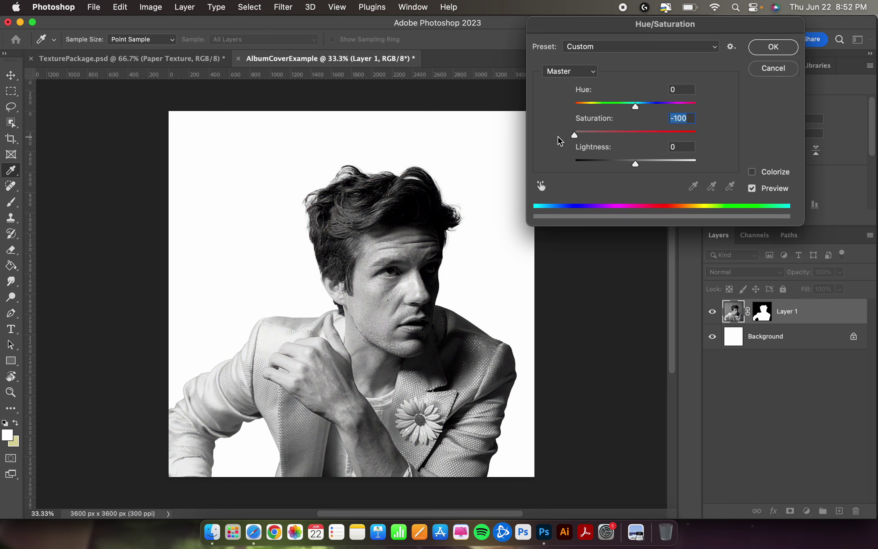
pyautogui.click(763, 46)
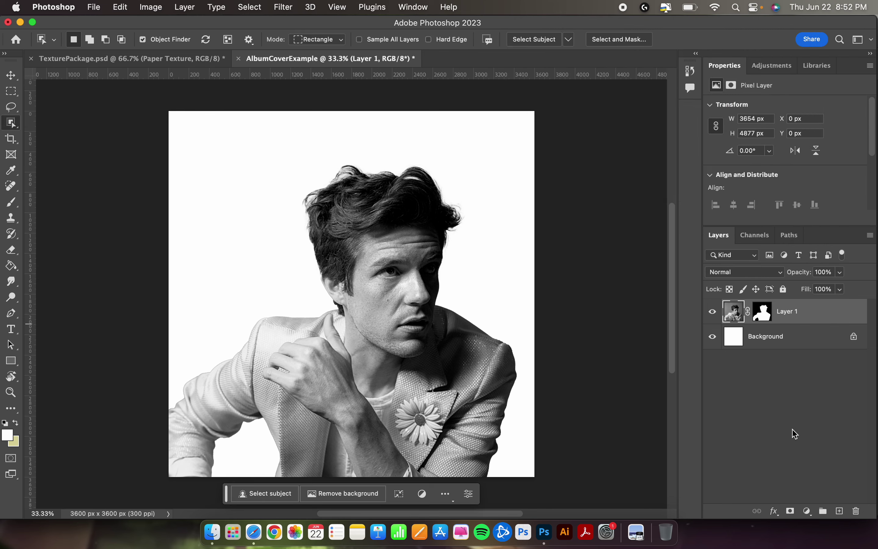
# Add a Gradient Map adjustment layer above the portrait and clip it to the portrait layer
pyautogui.click(807, 511)
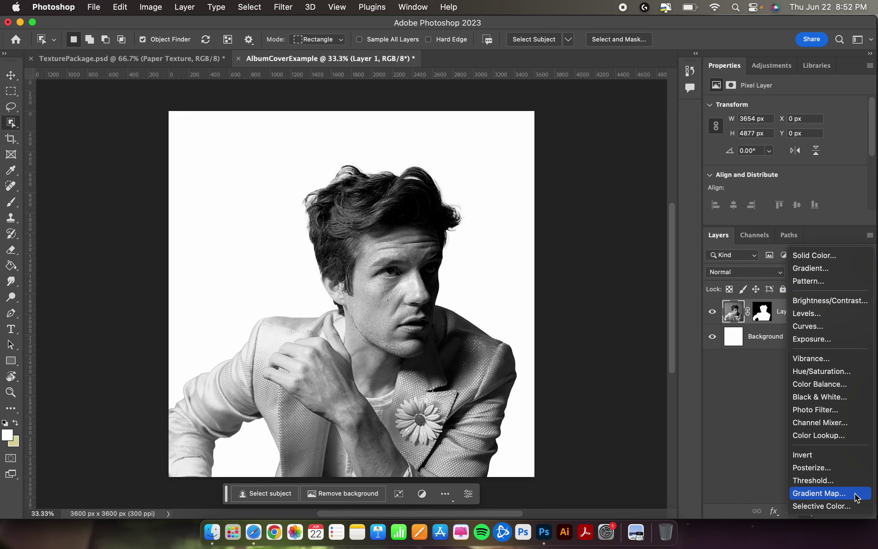
pyautogui.click(820, 494)
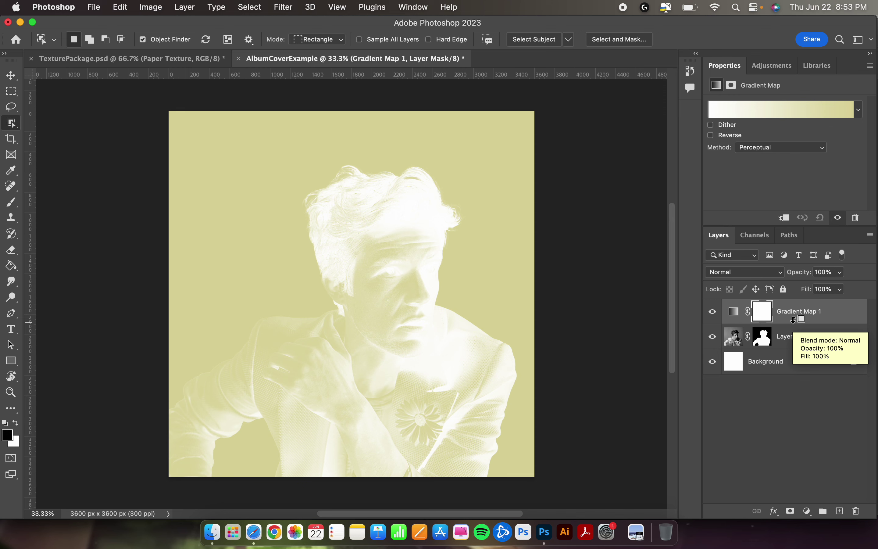
pyautogui.keyDown('alt'); pyautogui.click(793, 320); pyautogui.keyUp('alt')
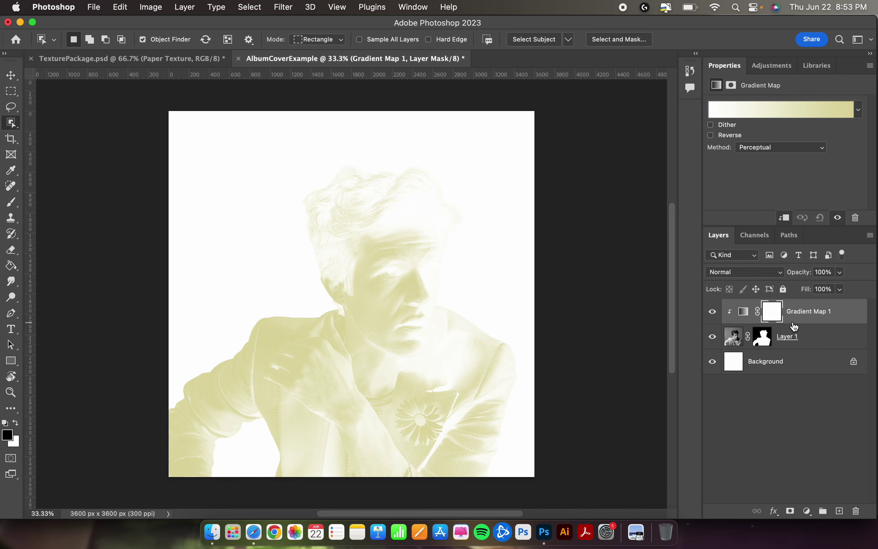
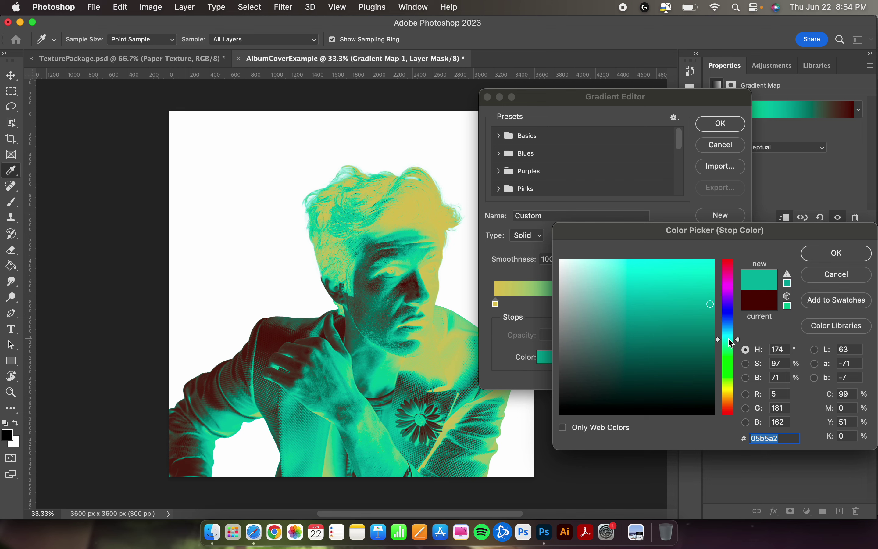
# Apply teal 05b5a2 to the gradient's middle stop at 50% and set the gradient map layer's blend mode to Color
pyautogui.click(818, 255)
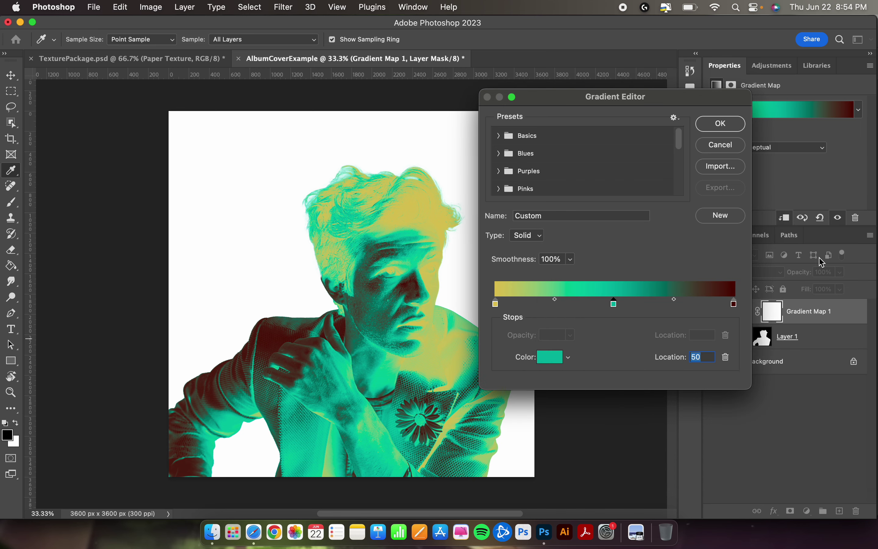
pyautogui.click(728, 128)
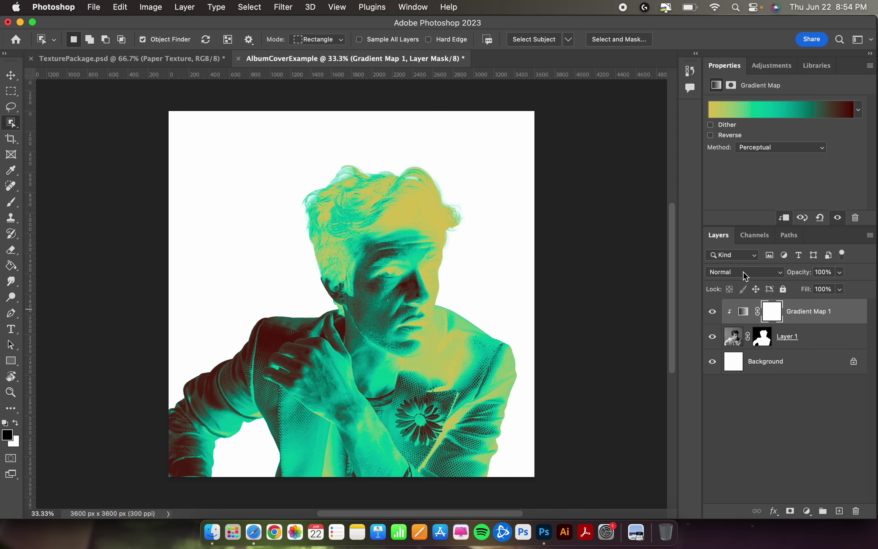
pyautogui.click(760, 276)
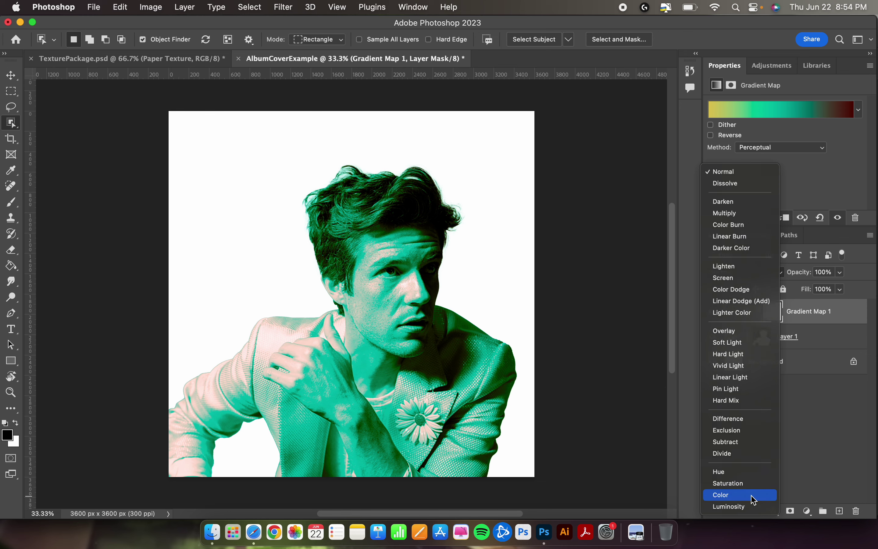
pyautogui.click(754, 497)
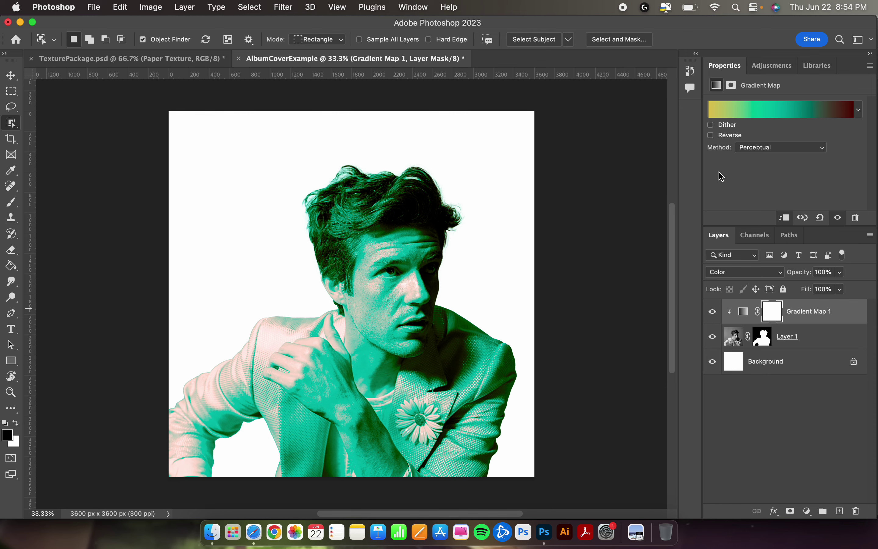
# Rearrange the gradient map's stops with teal about a third along, dark red at 60% and yellow at 86%
pyautogui.click(771, 112)
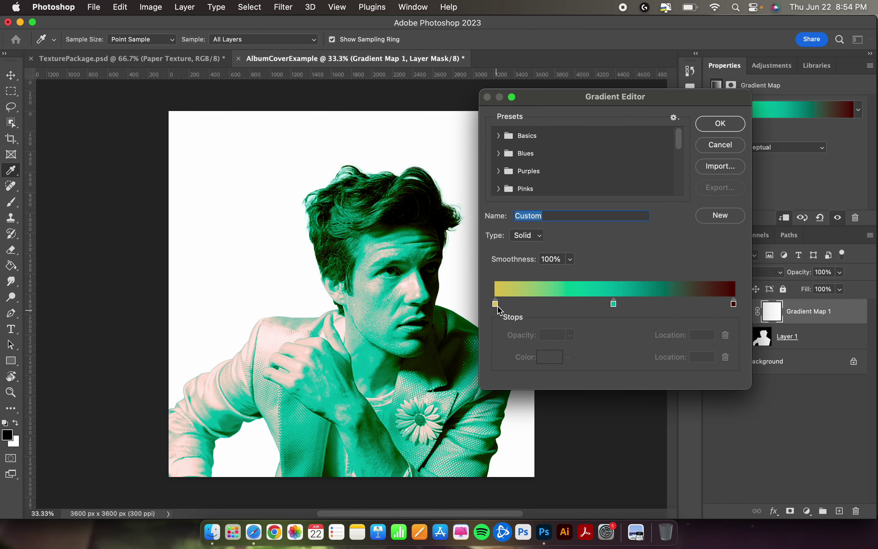
pyautogui.moveTo(496, 304)
pyautogui.mouseDown()
pyautogui.moveTo(613, 305)
pyautogui.moveTo(498, 310)
pyautogui.mouseUp()
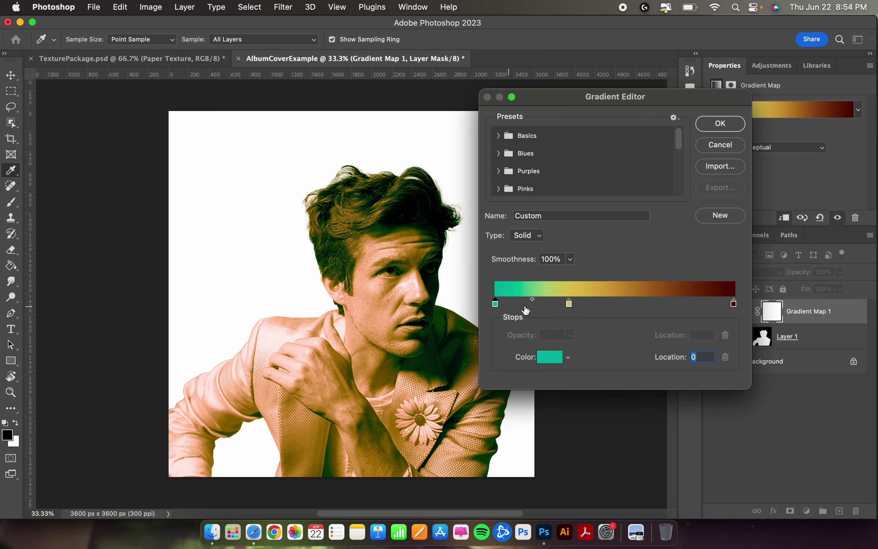
pyautogui.moveTo(570, 304); pyautogui.dragTo(672, 305)
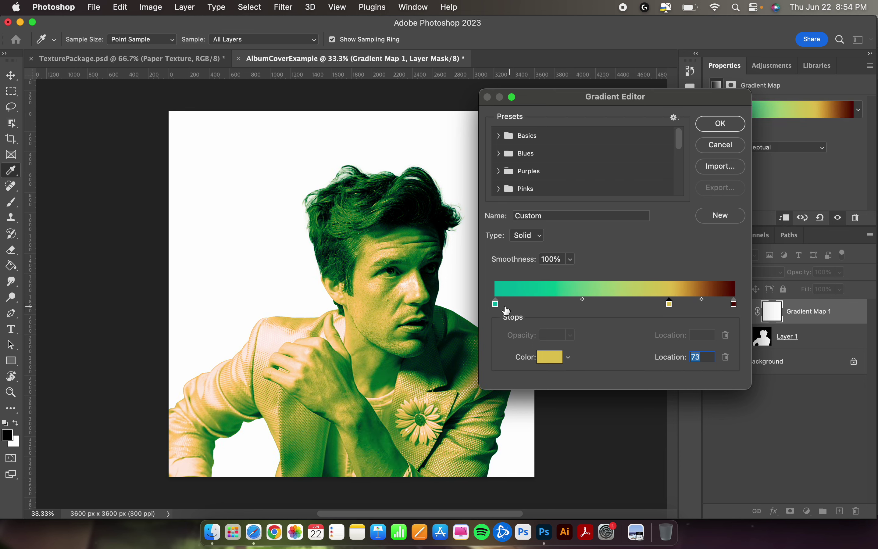
pyautogui.moveTo(496, 304); pyautogui.dragTo(578, 305)
pyautogui.click(668, 304)
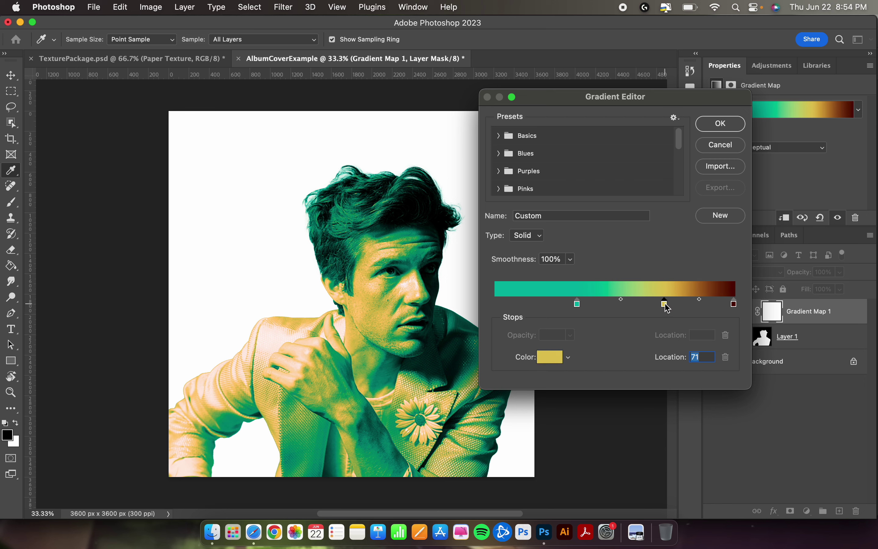
pyautogui.moveTo(736, 305); pyautogui.dragTo(641, 309)
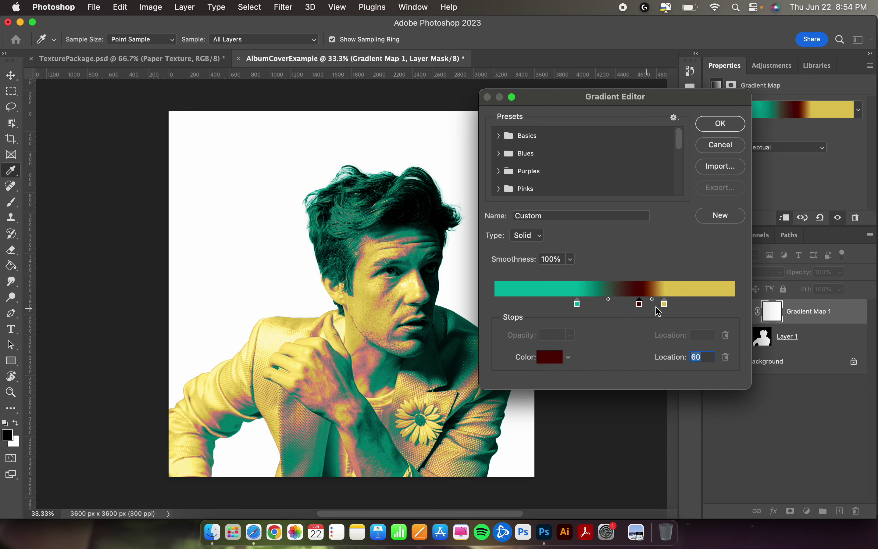
pyautogui.moveTo(706, 305); pyautogui.dragTo(720, 338)
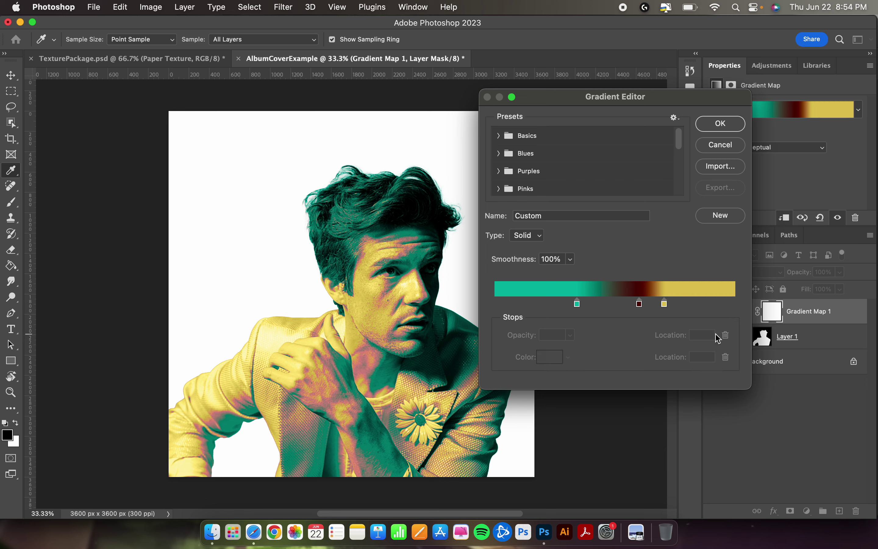
pyautogui.moveTo(670, 305); pyautogui.dragTo(701, 307)
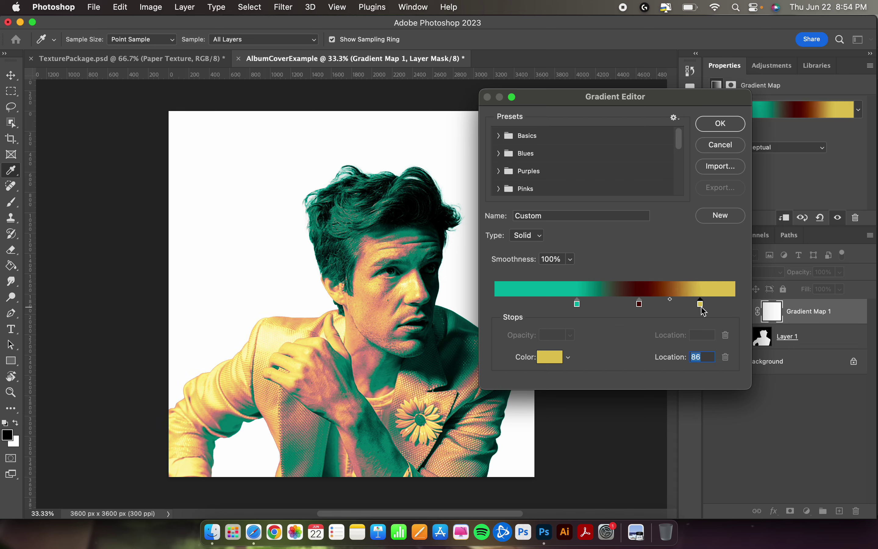
pyautogui.click(735, 124)
# Compare the portrait before and after the last gradient map change in the history, ending on the newest state
pyautogui.click(691, 71)
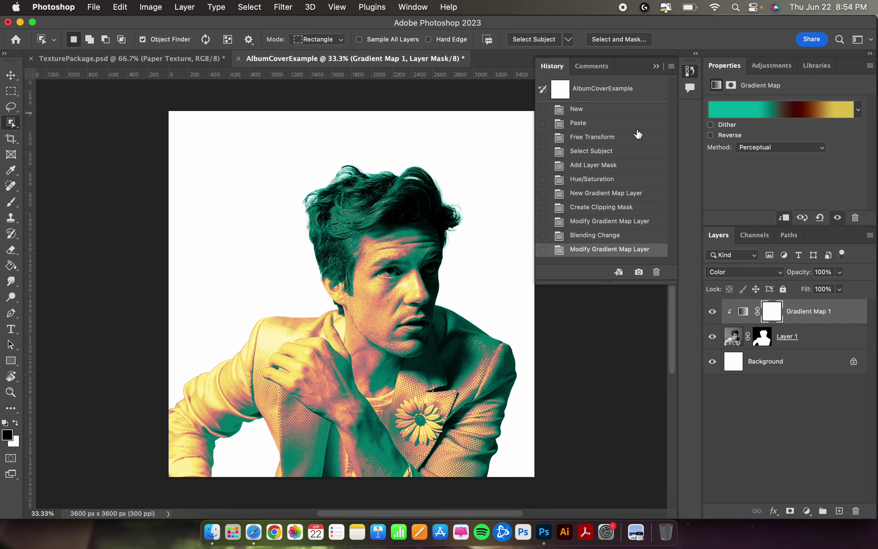
pyautogui.click(617, 236)
pyautogui.click(616, 250)
pyautogui.click(615, 235)
pyautogui.click(617, 249)
pyautogui.click(691, 71)
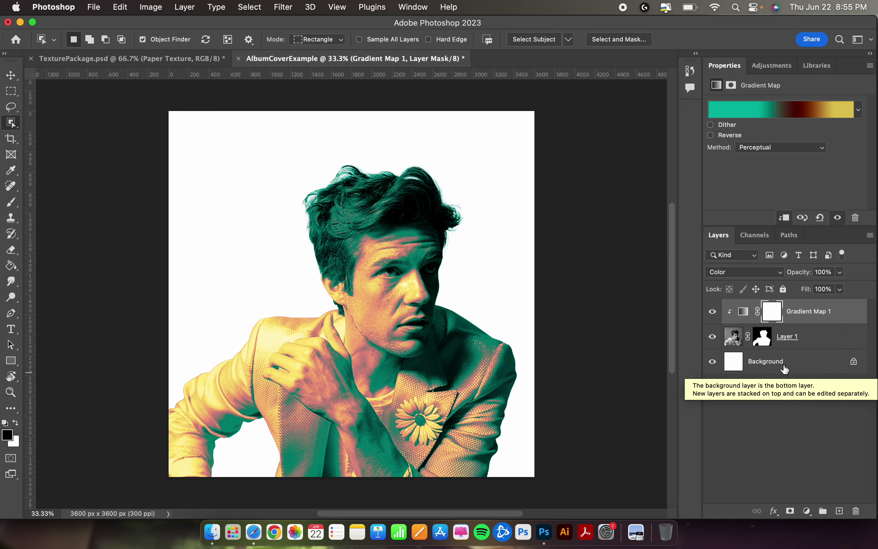
# Add a new empty layer directly above the Background layer, beneath the portrait
pyautogui.click(800, 362)
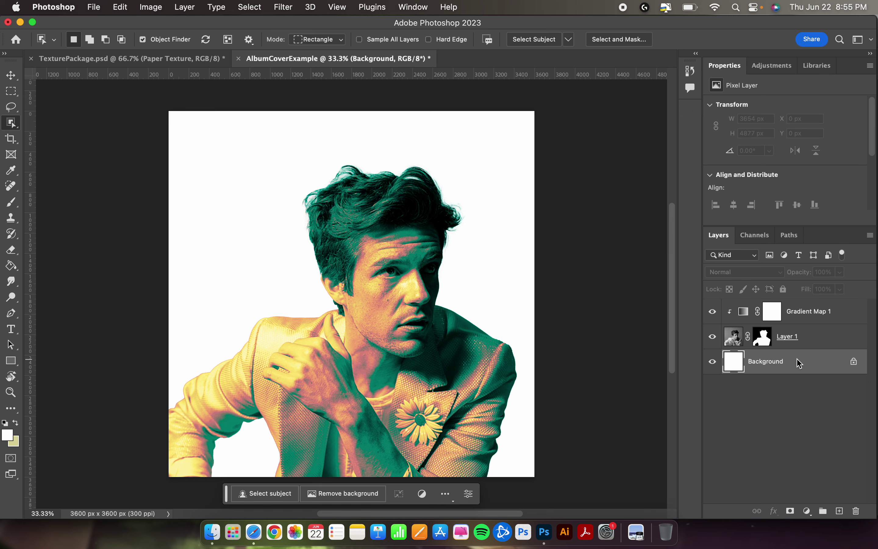
pyautogui.click(840, 511)
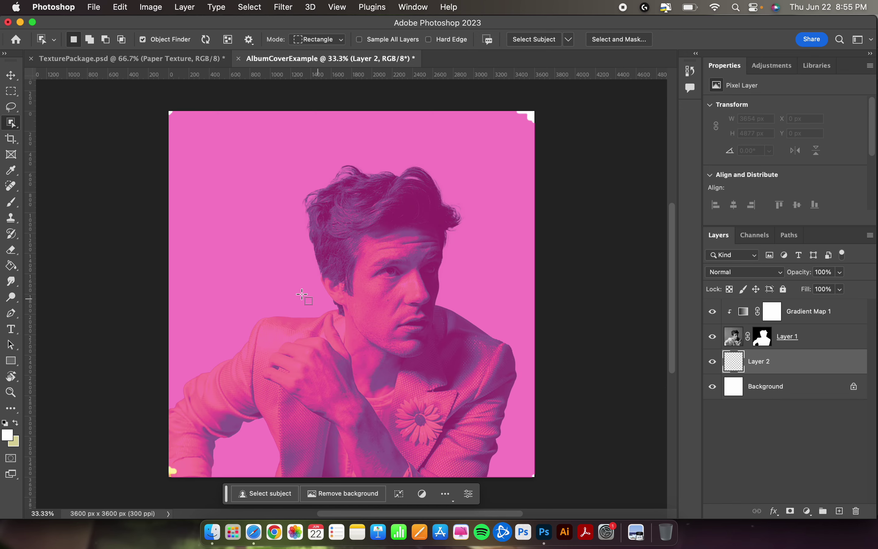
# Draw a linear orange-to-pale-yellow gradient on the new layer, running from above the hair down near the canvas's bottom edge at about -80°
pyautogui.moveTo(11, 265)
pyautogui.mouseDown()
pyautogui.moveTo(40, 275)
pyautogui.moveTo(55, 264)
pyautogui.moveTo(26, 271)
pyautogui.moveTo(60, 266)
pyautogui.mouseUp()
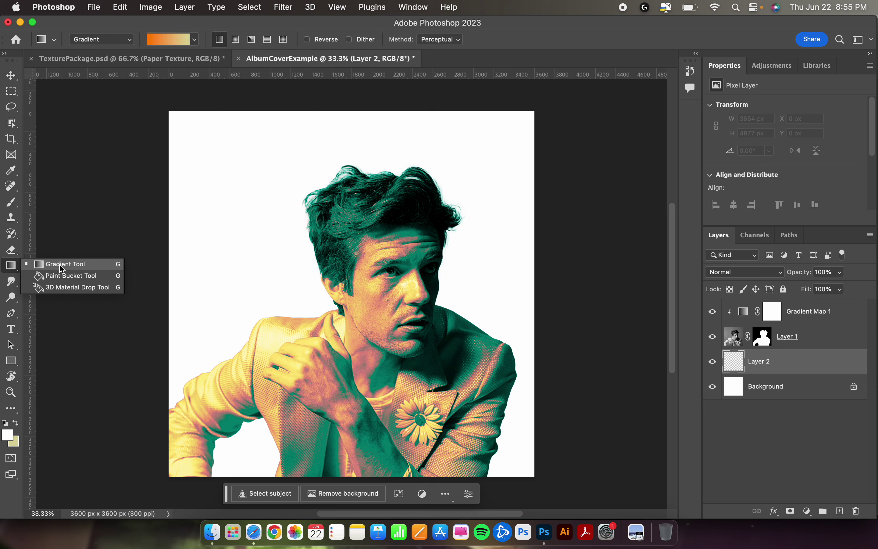
pyautogui.moveTo(61, 271); pyautogui.dragTo(93, 271)
pyautogui.click(44, 271)
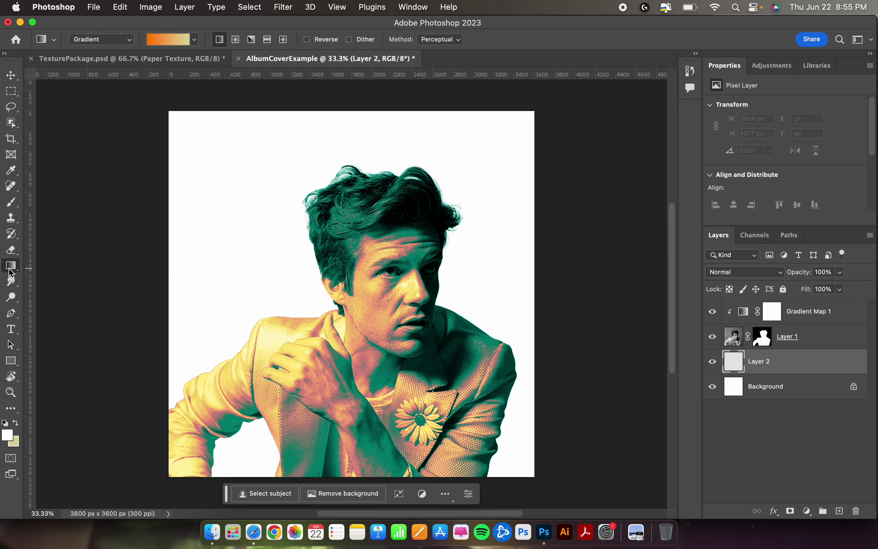
pyautogui.rightClick(11, 272)
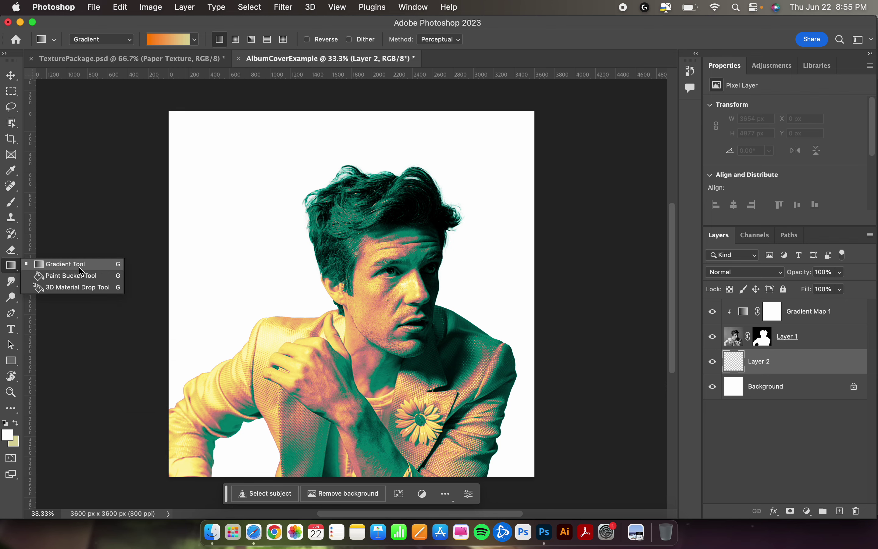
pyautogui.click(99, 270)
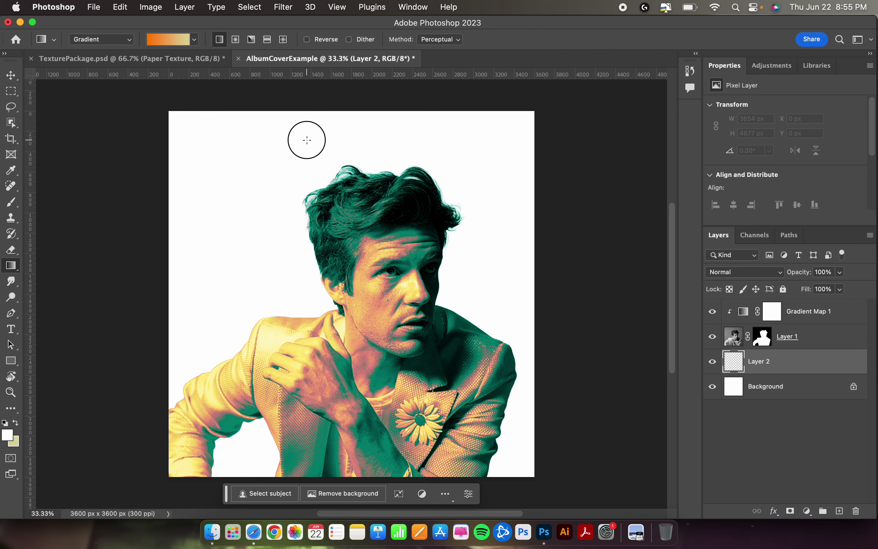
pyautogui.moveTo(307, 141); pyautogui.dragTo(362, 465)
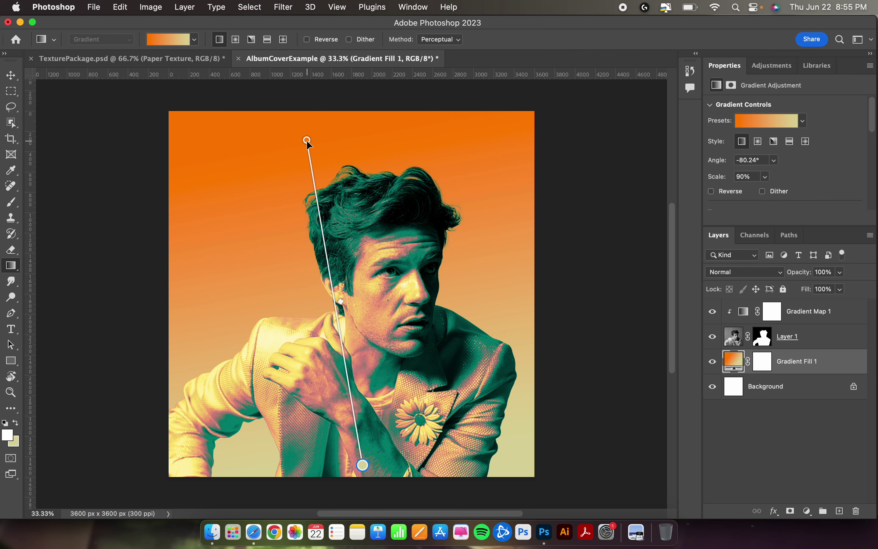
# Change the colour of the background gradient's lower end stop to bright yellow eddd07
pyautogui.doubleClick(362, 465)
pyautogui.moveTo(704, 278)
pyautogui.mouseDown()
pyautogui.moveTo(701, 268)
pyautogui.moveTo(712, 268)
pyautogui.mouseUp()
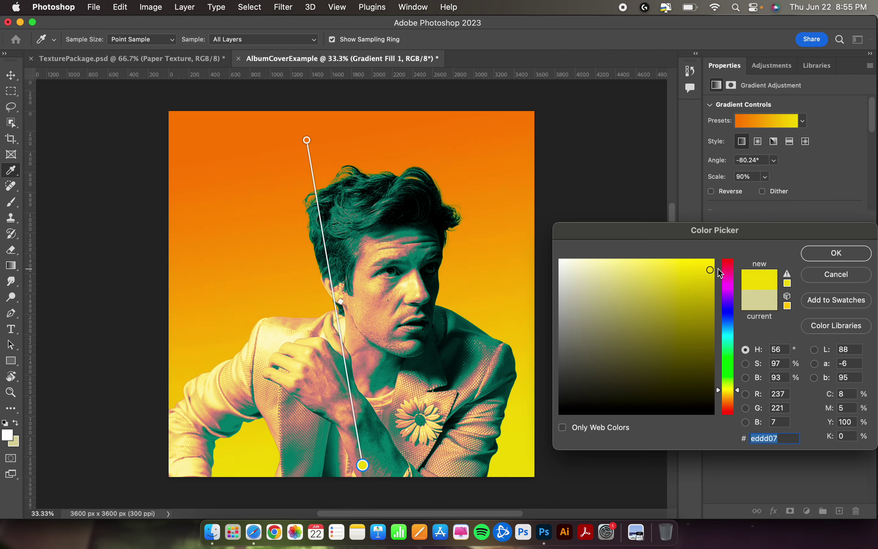
pyautogui.click(831, 253)
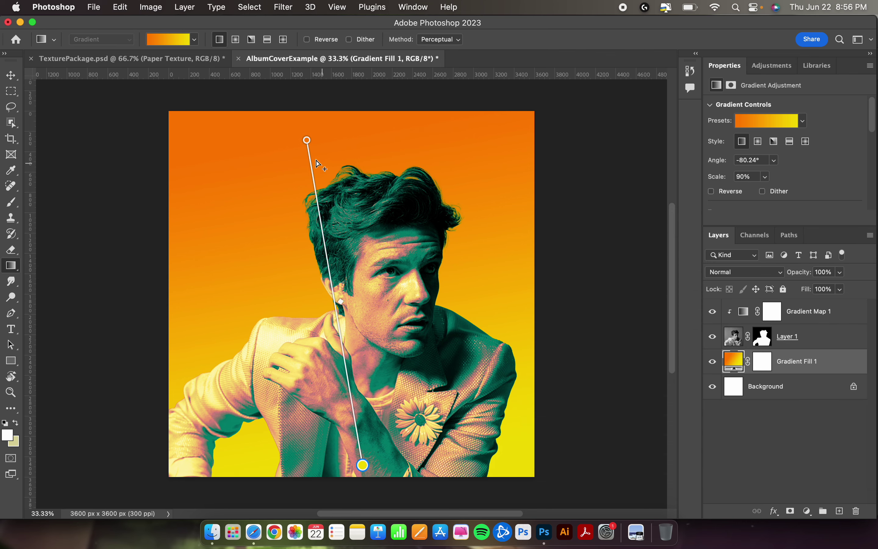
# Reposition the gradient's ends so yellow starts at the upper left and orange ends on the lower-right lapel, at about 125° and 85% scale
pyautogui.moveTo(306, 139); pyautogui.dragTo(473, 448)
pyautogui.moveTo(363, 466); pyautogui.dragTo(347, 124)
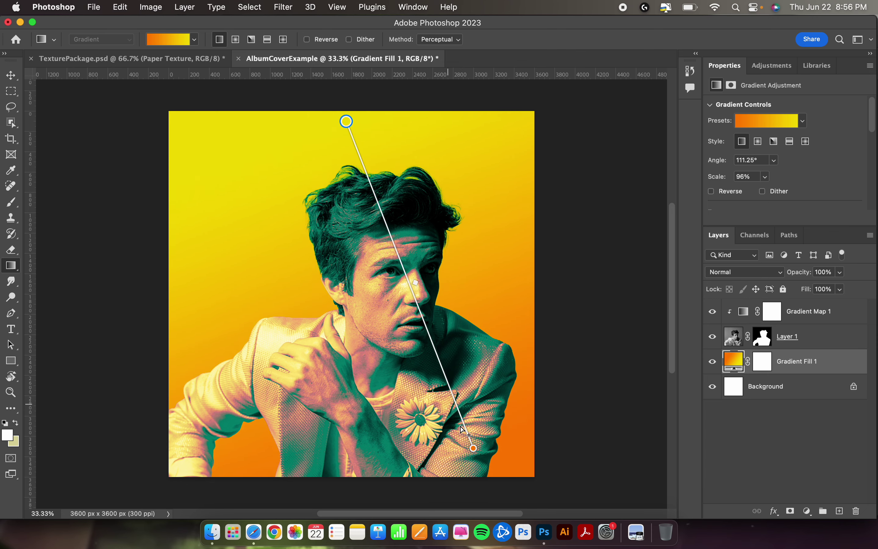
pyautogui.moveTo(474, 448); pyautogui.dragTo(456, 395)
pyautogui.moveTo(346, 121); pyautogui.dragTo(277, 139)
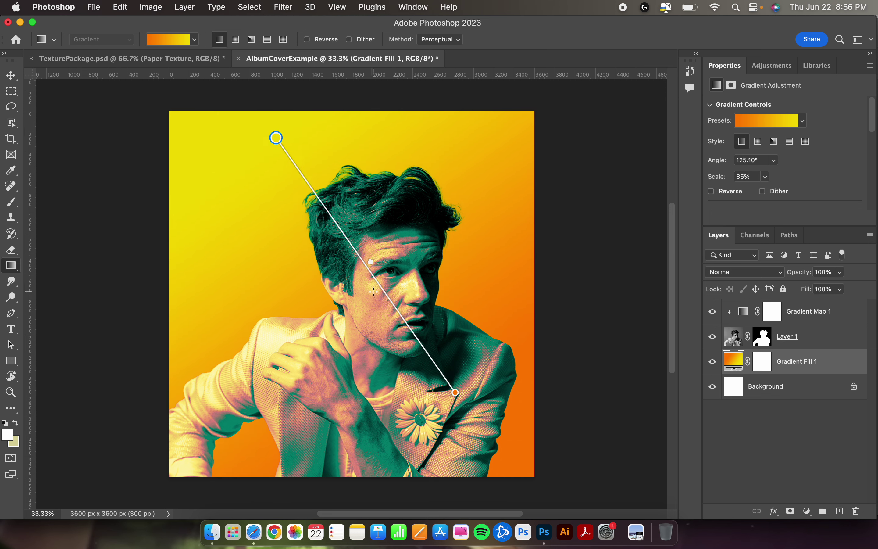
# Look through the gradient preset folders, including Pinks and Blues, for alternative background gradients
pyautogui.click(195, 42)
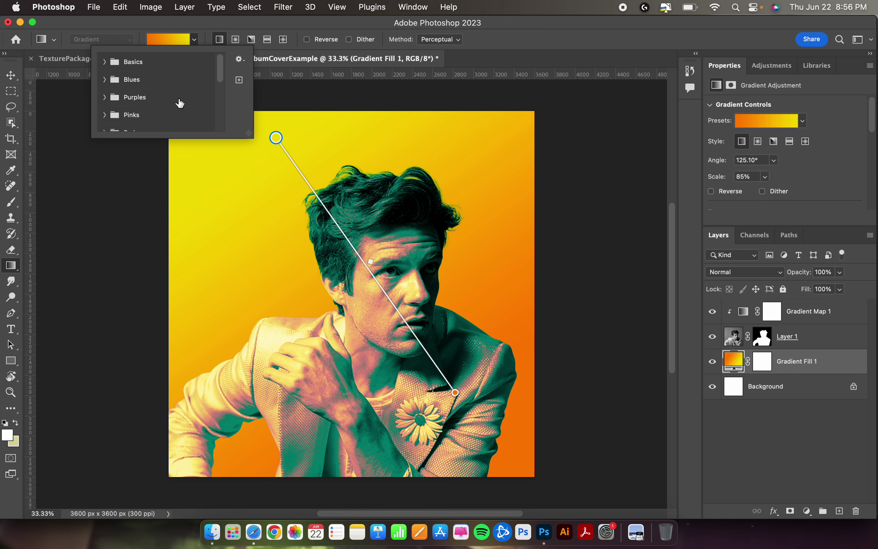
pyautogui.scroll(-3, 179, 102)
pyautogui.scroll(3, 179, 103)
pyautogui.click(105, 115)
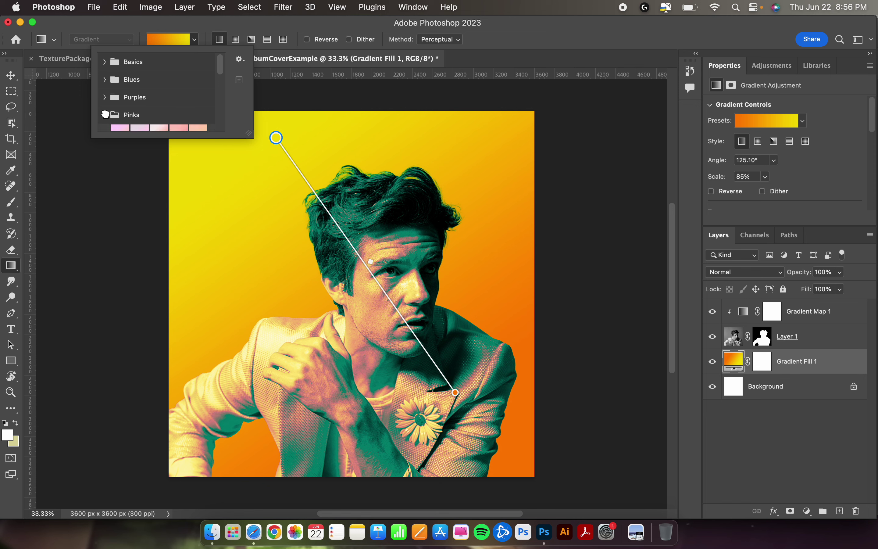
pyautogui.scroll(-5, 105, 115)
pyautogui.click(105, 115)
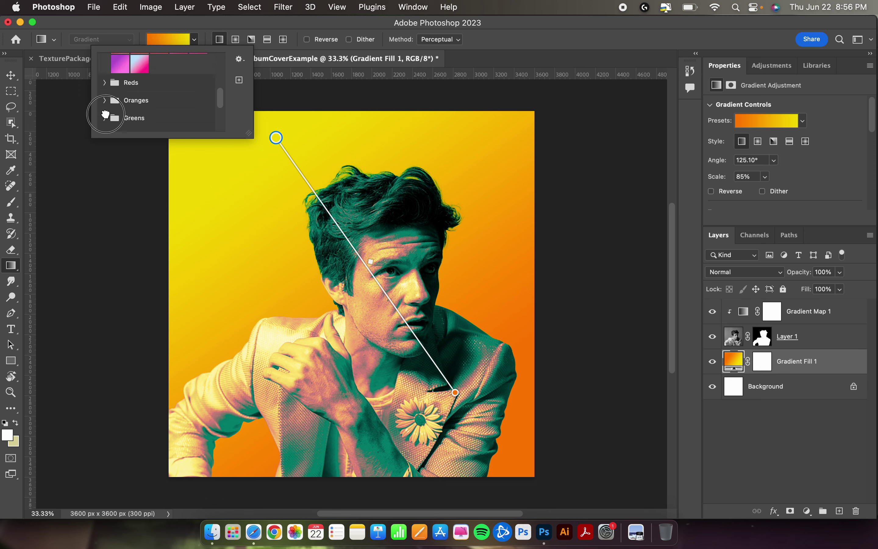
pyautogui.scroll(-2, 105, 114)
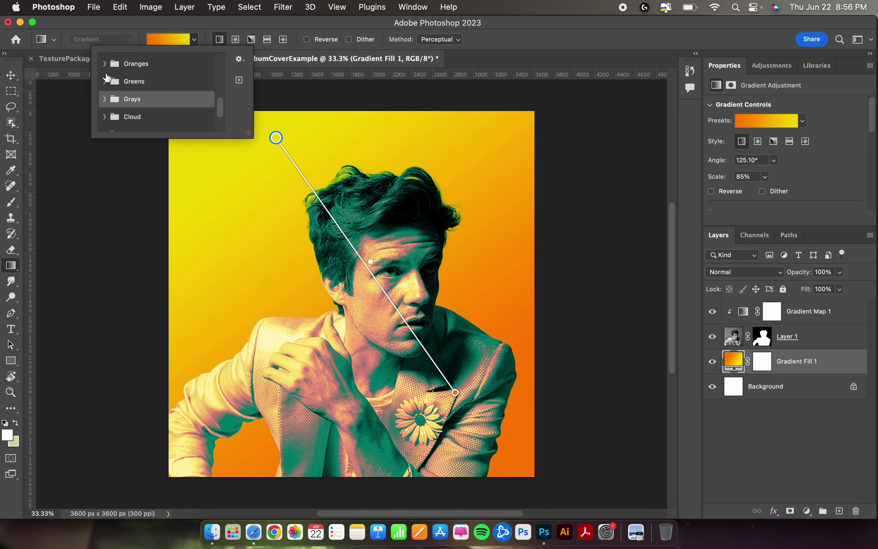
pyautogui.click(105, 64)
pyautogui.scroll(8, 140, 92)
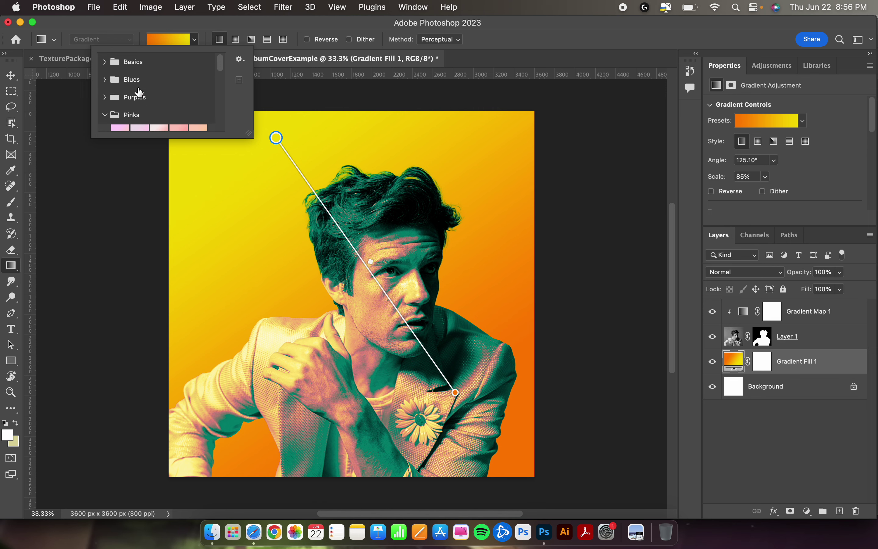
pyautogui.click(105, 81)
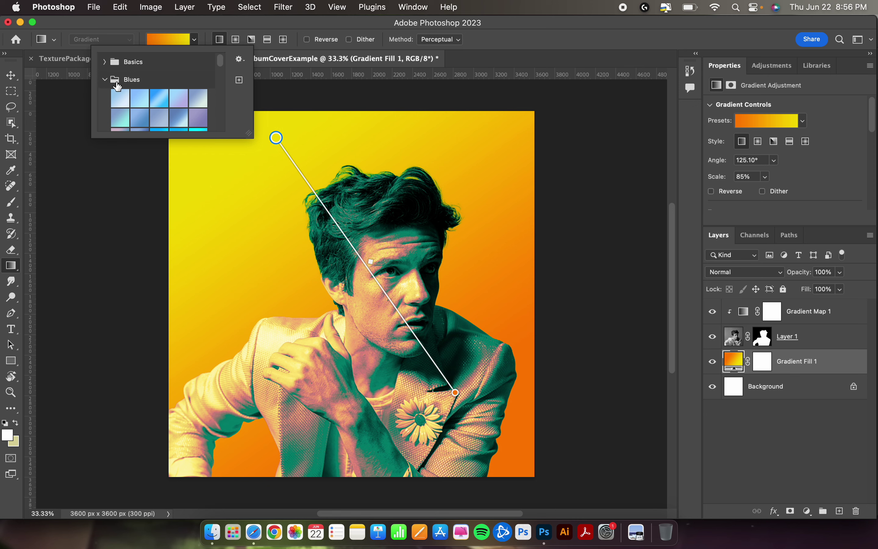
pyautogui.click(193, 23)
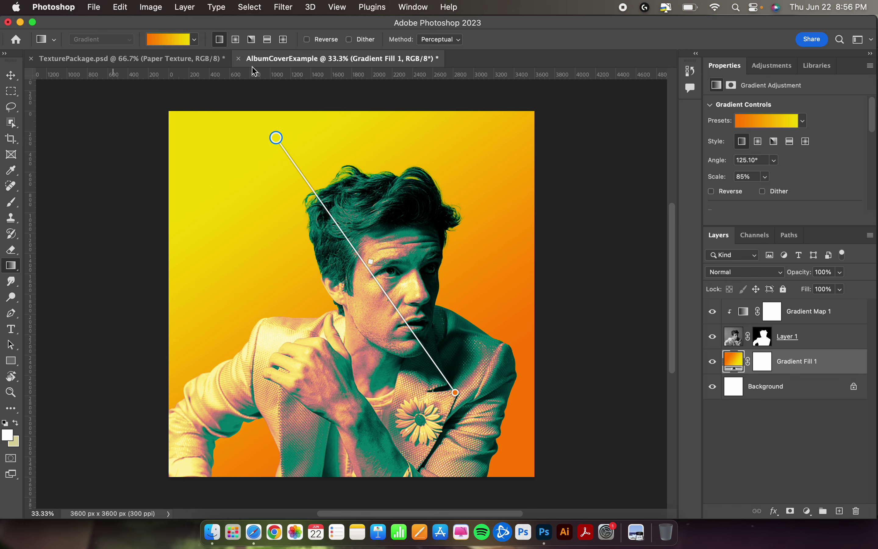
# Expand the Plastic Wrap Texture group in TexturePackage.psd, then make texture 10 visible and select it
pyautogui.click(176, 61)
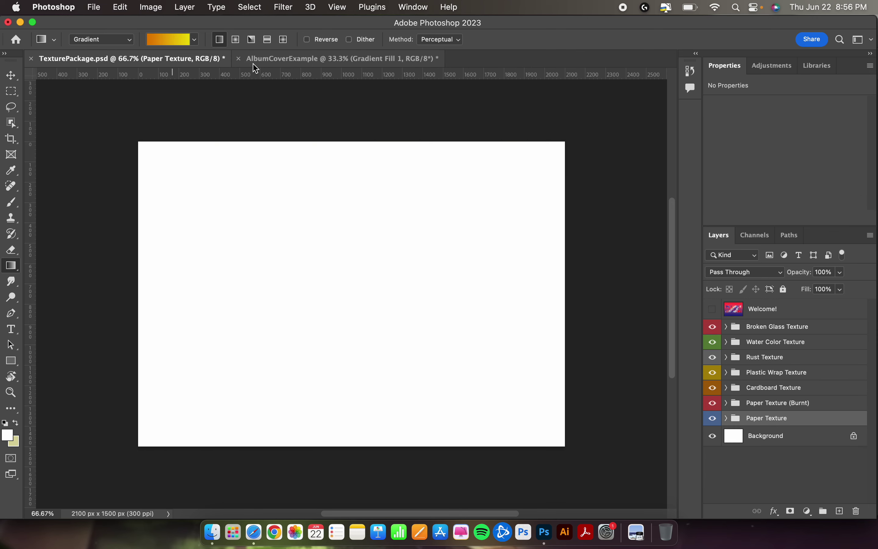
pyautogui.click(293, 64)
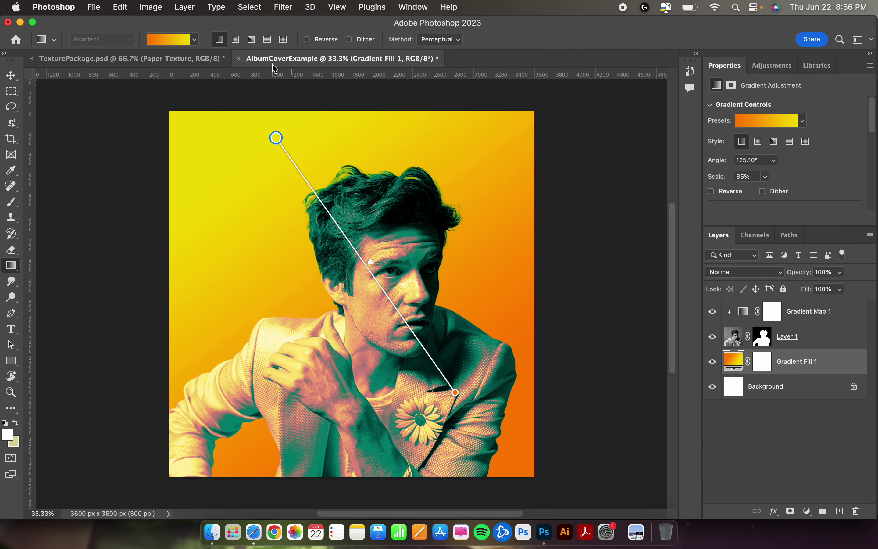
pyautogui.click(125, 63)
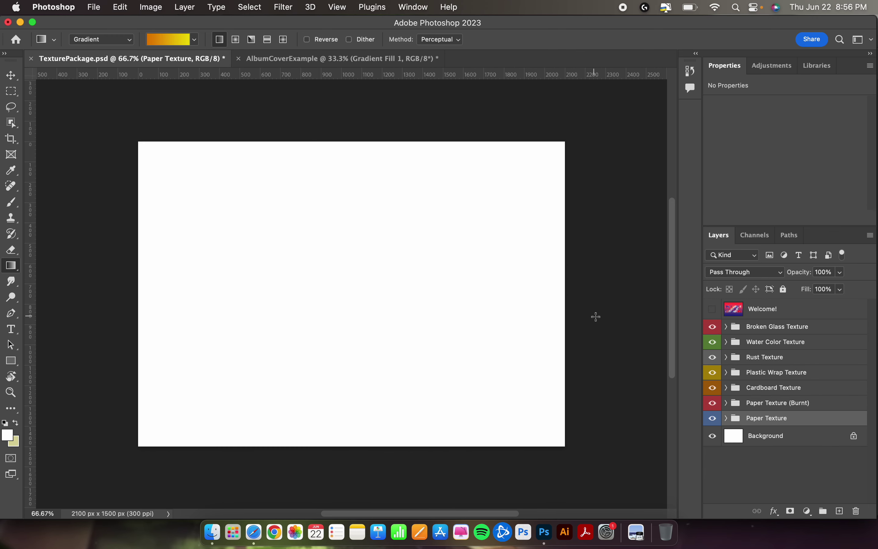
pyautogui.click(726, 372)
pyautogui.scroll(-5, 780, 412)
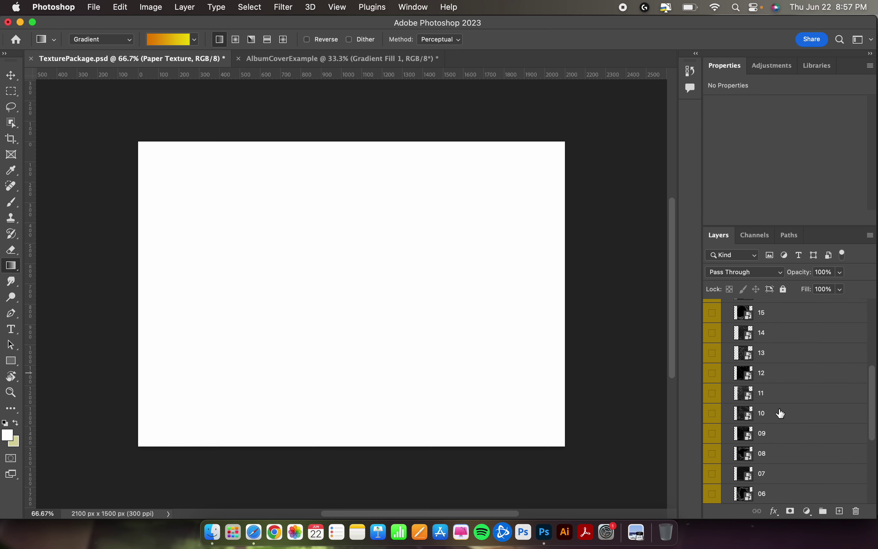
pyautogui.scroll(-1, 780, 413)
pyautogui.click(713, 396)
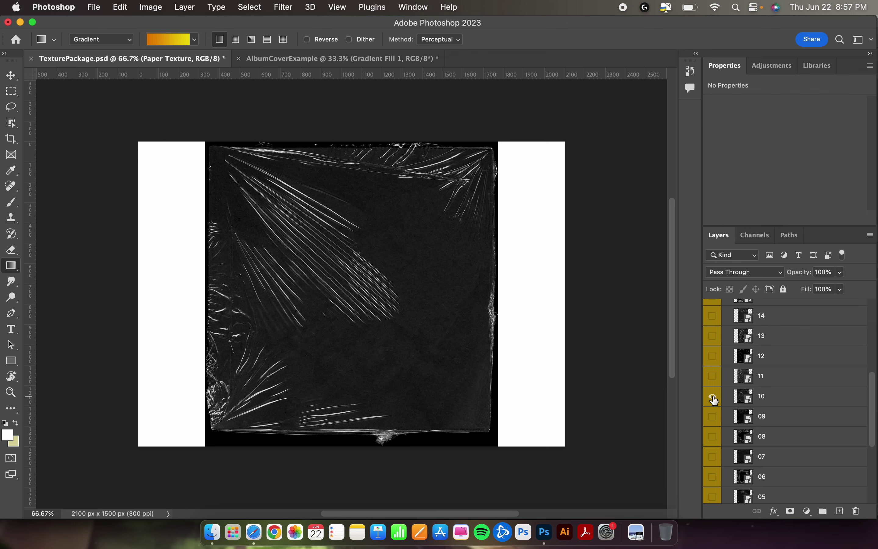
pyautogui.click(750, 402)
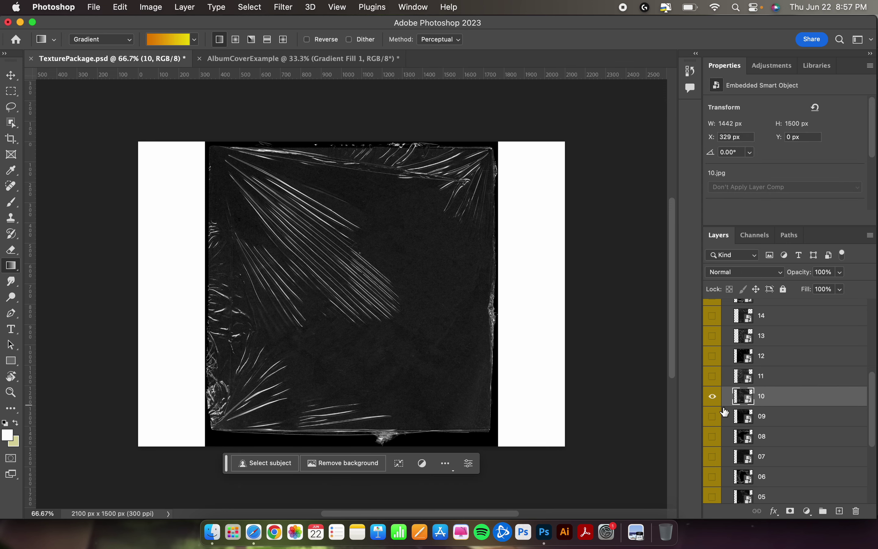
# Preview several textures in the Plastic Wrap Texture group, including 19, 14 and 08, hiding each one after viewing
pyautogui.click(713, 397)
pyautogui.click(714, 396)
pyautogui.click(713, 396)
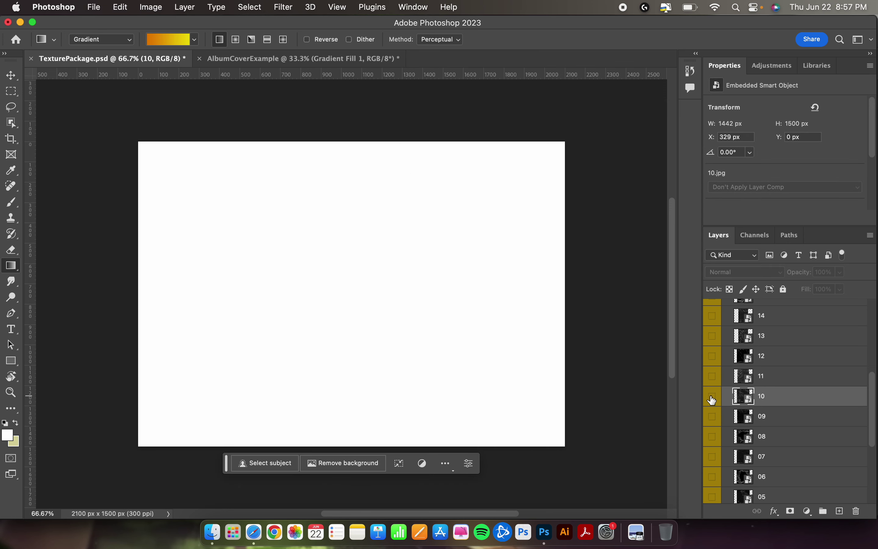
pyautogui.scroll(3, 712, 399)
pyautogui.scroll(4, 713, 400)
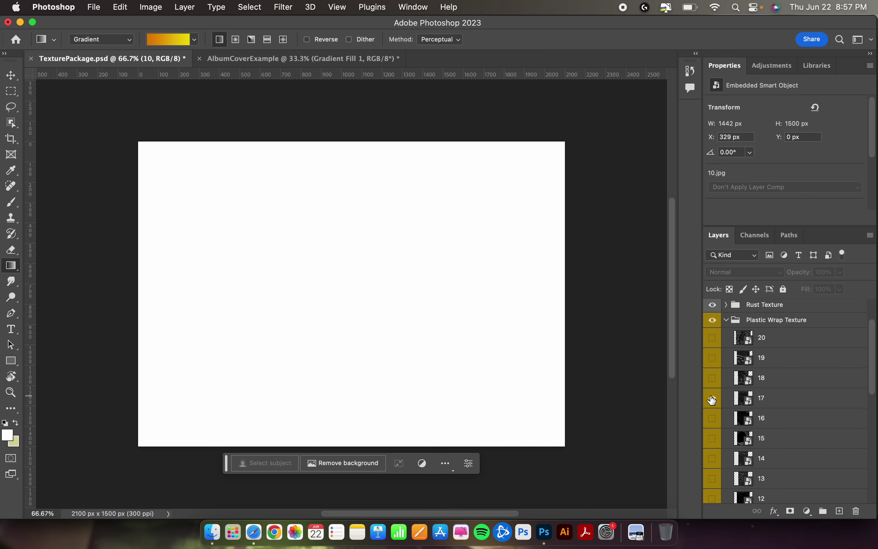
pyautogui.click(713, 399)
pyautogui.click(713, 398)
pyautogui.click(713, 359)
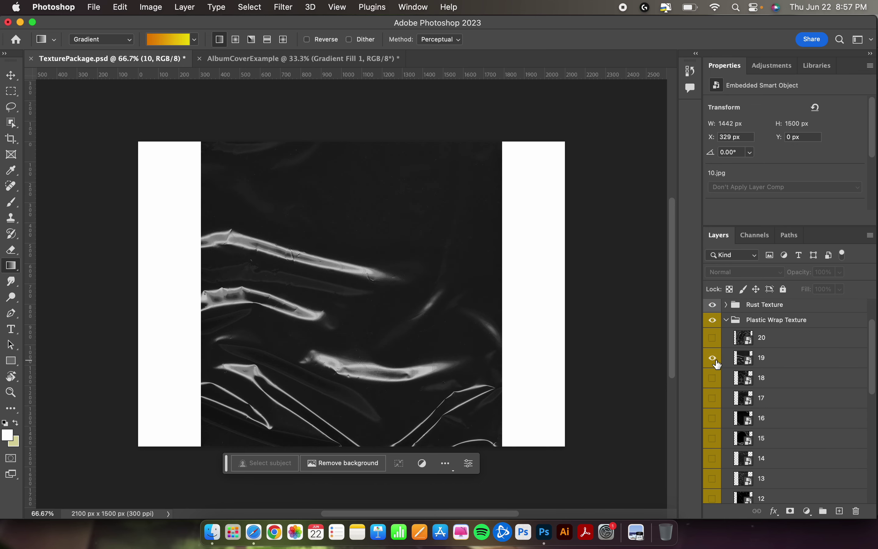
pyautogui.click(712, 398)
pyautogui.click(712, 398)
pyautogui.scroll(-2, 714, 402)
pyautogui.click(713, 404)
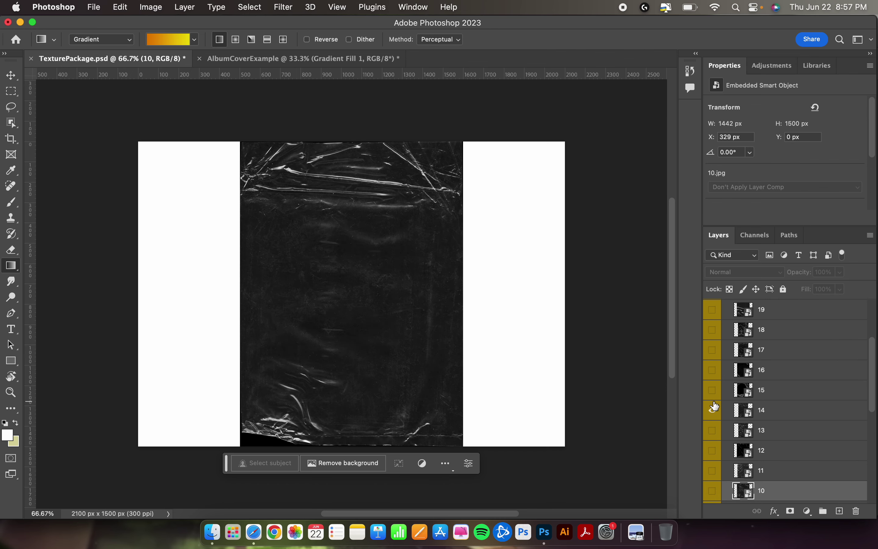
pyautogui.click(714, 404)
pyautogui.scroll(-3, 714, 405)
pyautogui.click(714, 403)
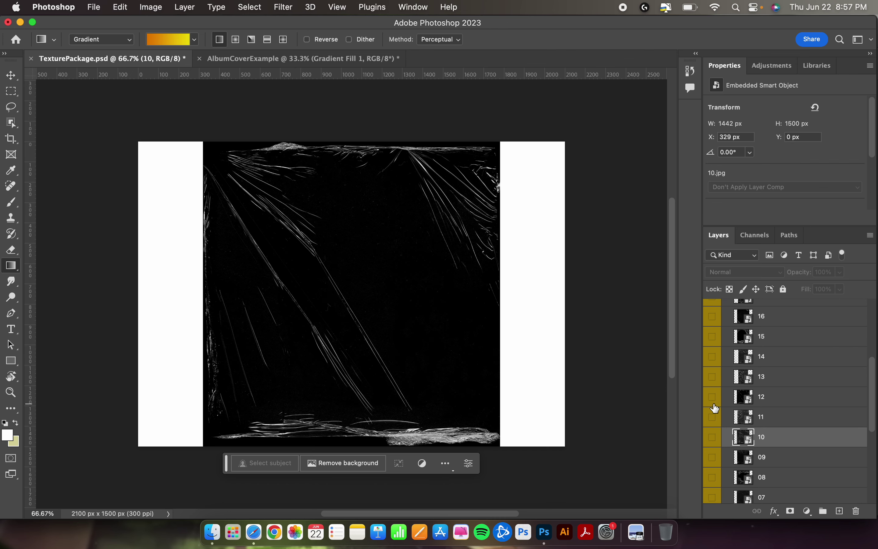
pyautogui.click(714, 406)
pyautogui.scroll(-2, 714, 407)
pyautogui.click(713, 405)
pyautogui.scroll(-2, 714, 405)
pyautogui.click(713, 405)
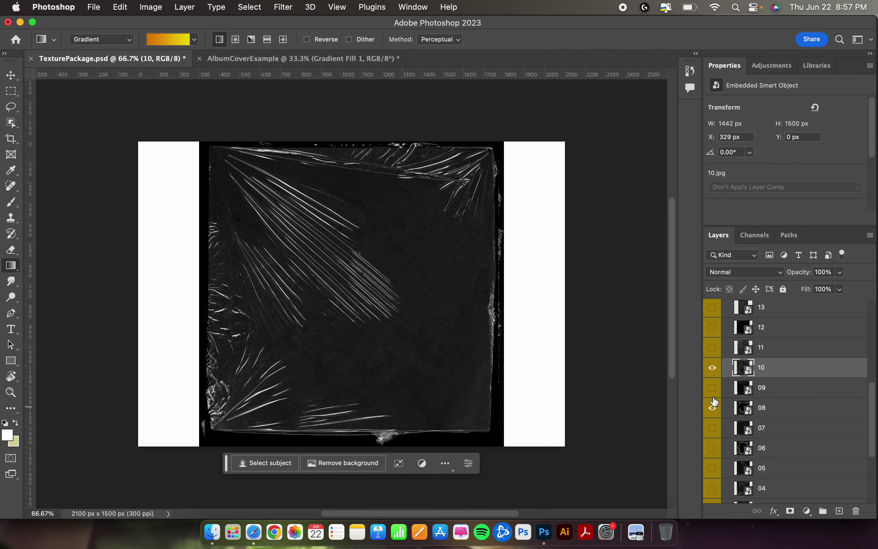
pyautogui.click(712, 368)
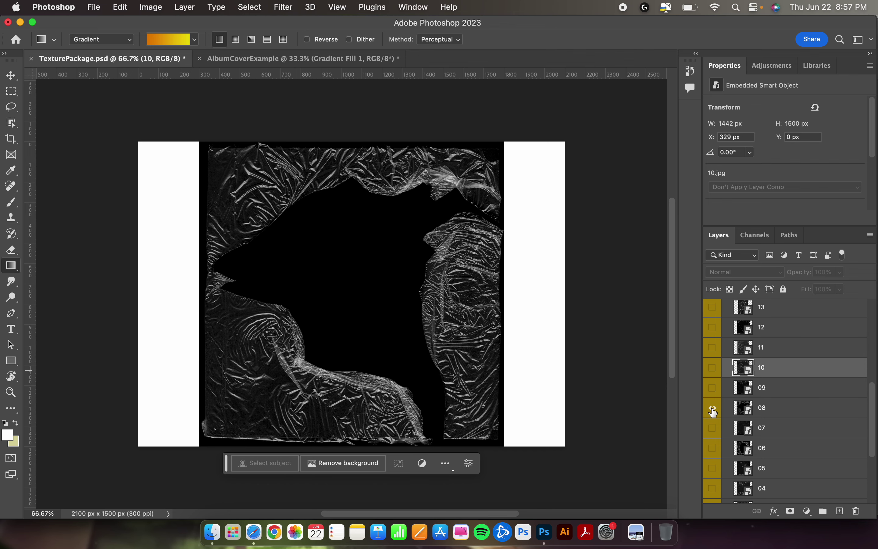
pyautogui.click(712, 408)
# Show plastic wrap texture 10 again and copy it into AlbumCoverExample directly above the gradient fill, accepting the colour profile conversion
pyautogui.click(713, 368)
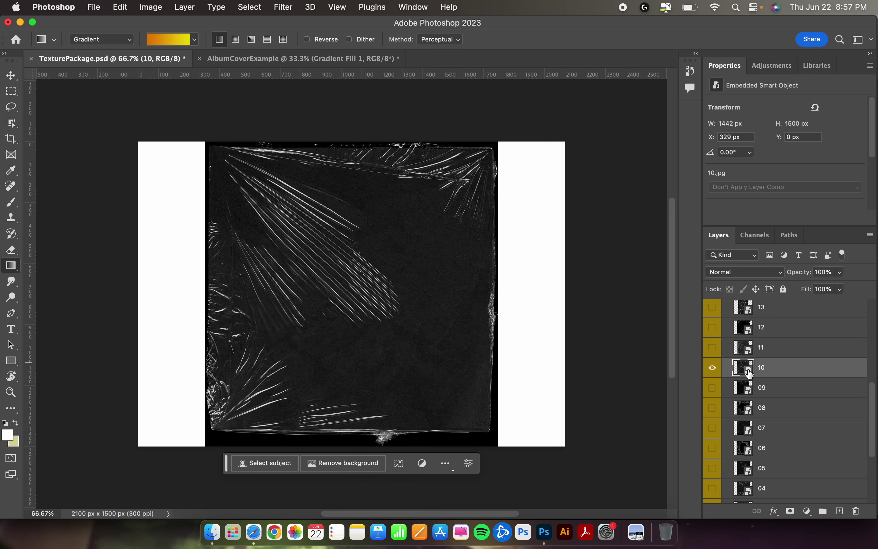
pyautogui.click(11, 76)
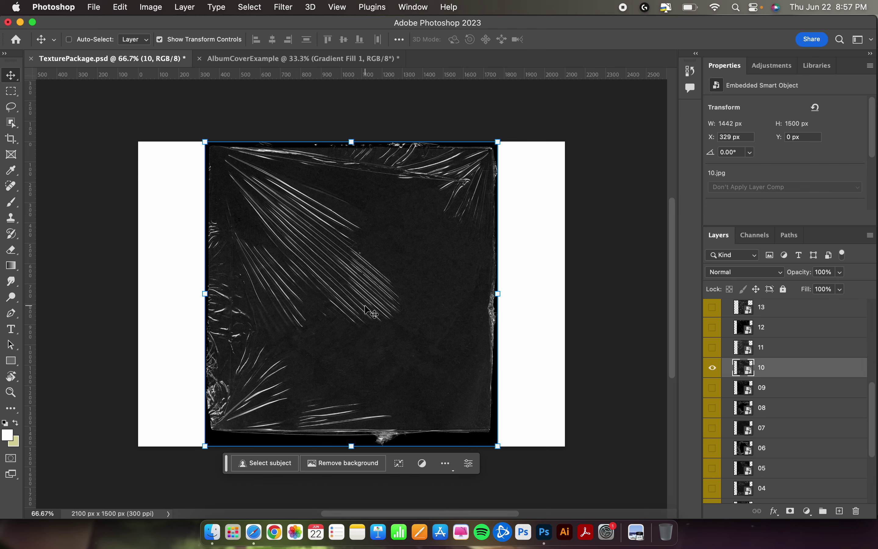
pyautogui.moveTo(364, 305); pyautogui.dragTo(333, 242)
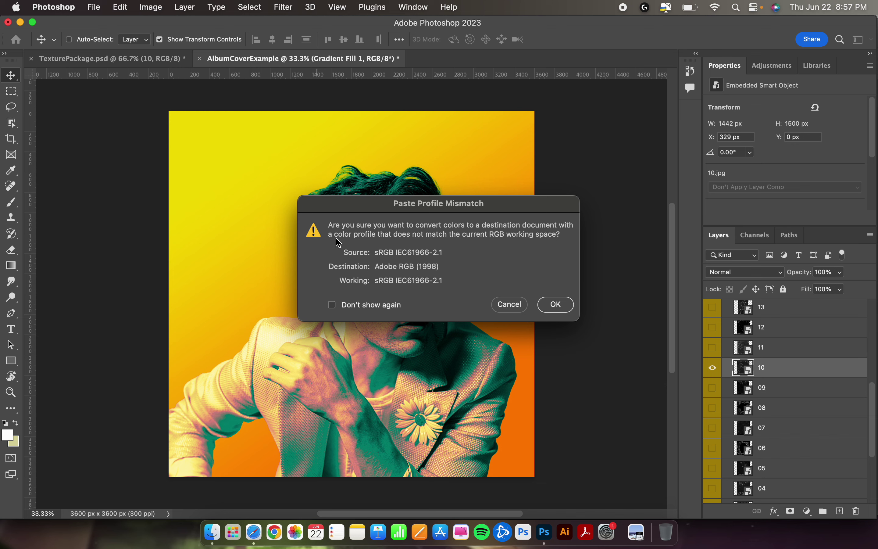
pyautogui.click(559, 308)
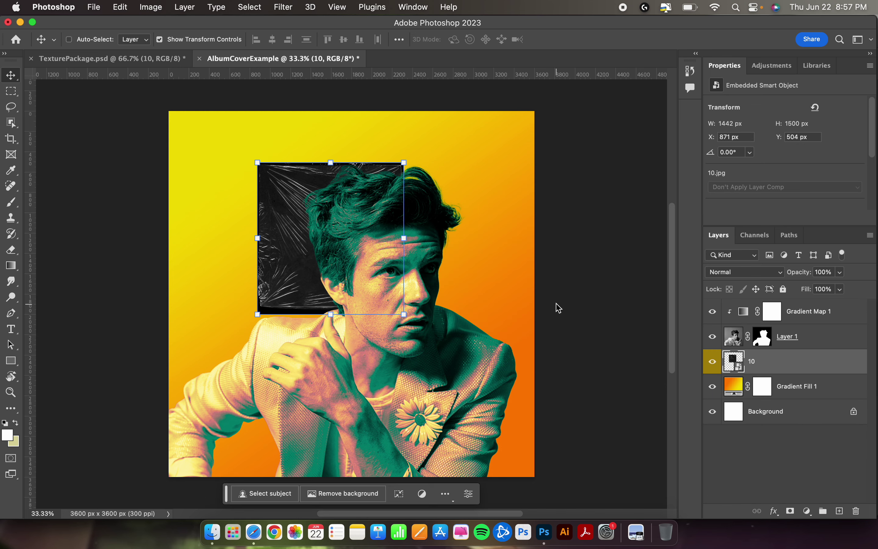
# Move the plastic wrap texture to X 647 px, Y 300 px in the cover, then return to TexturePackage.psd
pyautogui.moveTo(283, 248); pyautogui.dragTo(273, 231)
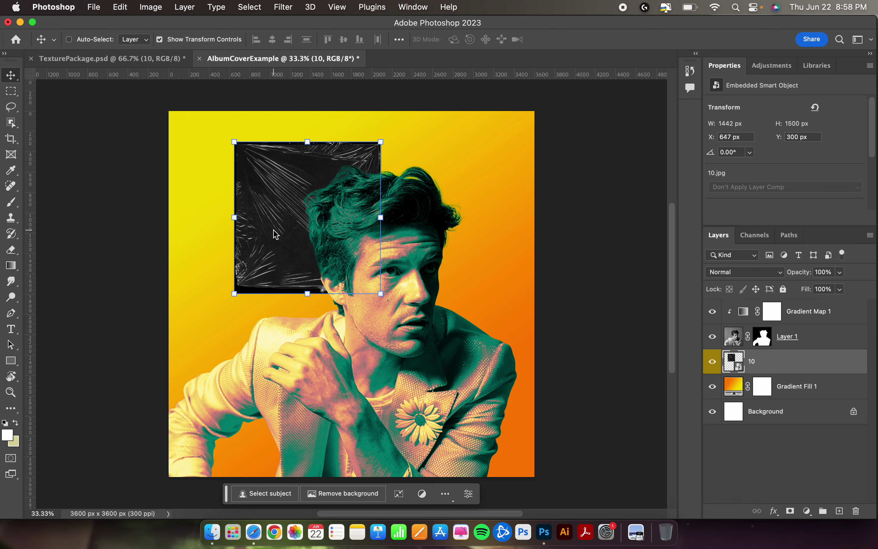
pyautogui.click(93, 58)
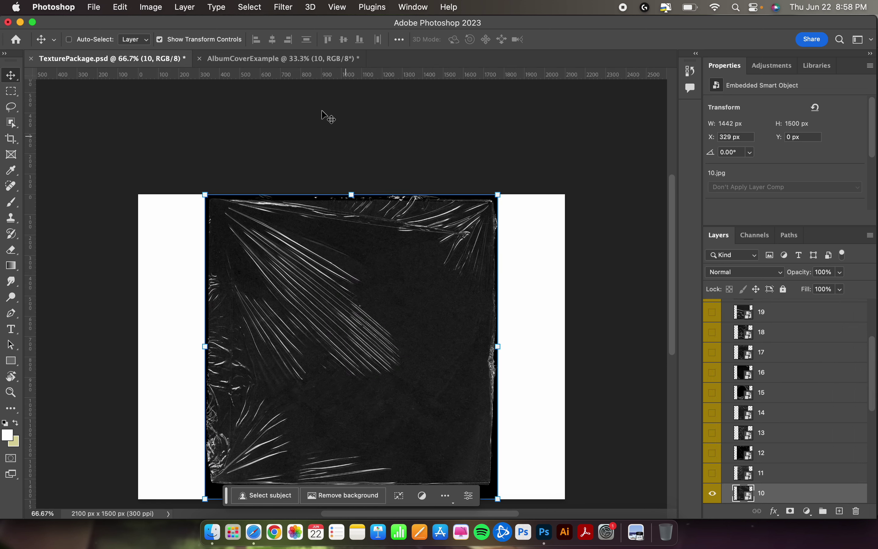
# In AlbumCoverExample, bring plastic wrap texture layer 10 to the top of the layer stack and align it to the canvas's upper-left corner
pyautogui.click(288, 58)
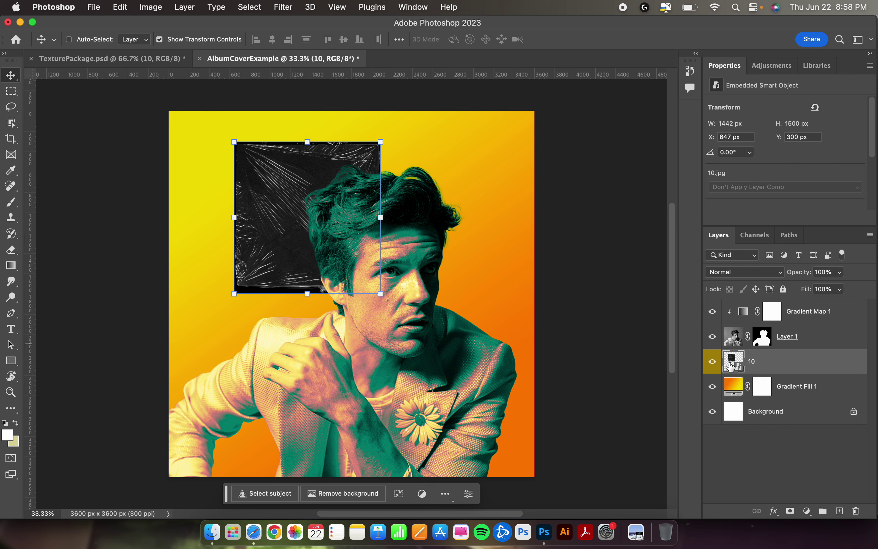
pyautogui.moveTo(731, 366); pyautogui.dragTo(748, 301)
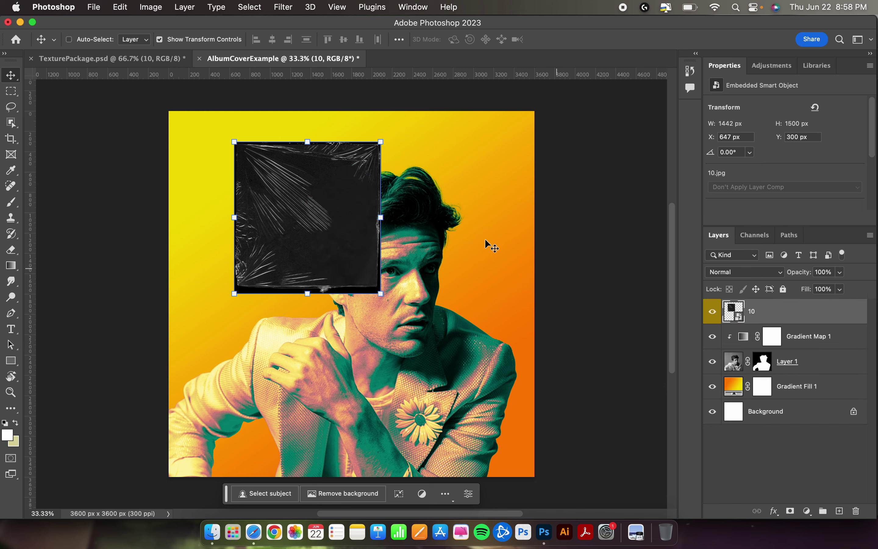
pyautogui.moveTo(252, 173); pyautogui.dragTo(187, 141)
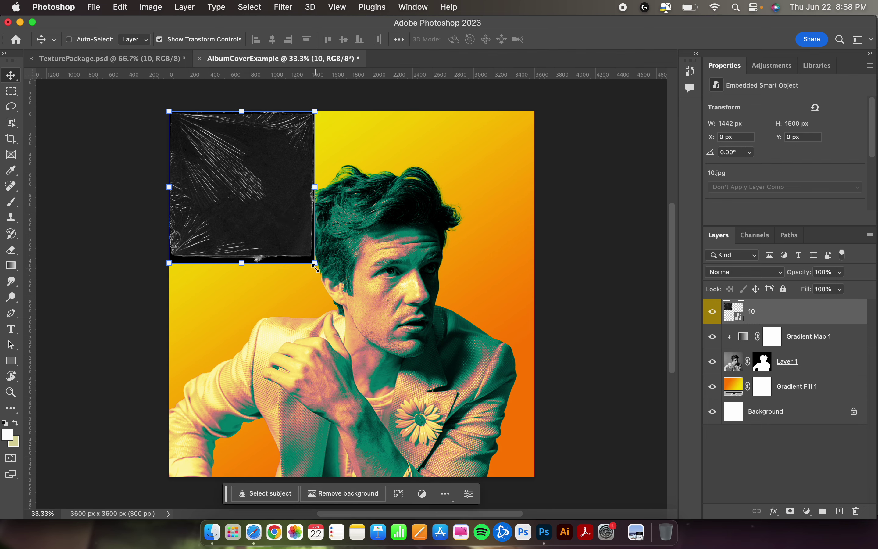
# Scale the plastic wrap texture to about 3706 x 3855 px, centre it over the cover, and set its blend mode to Screen
pyautogui.moveTo(315, 263); pyautogui.dragTo(572, 480)
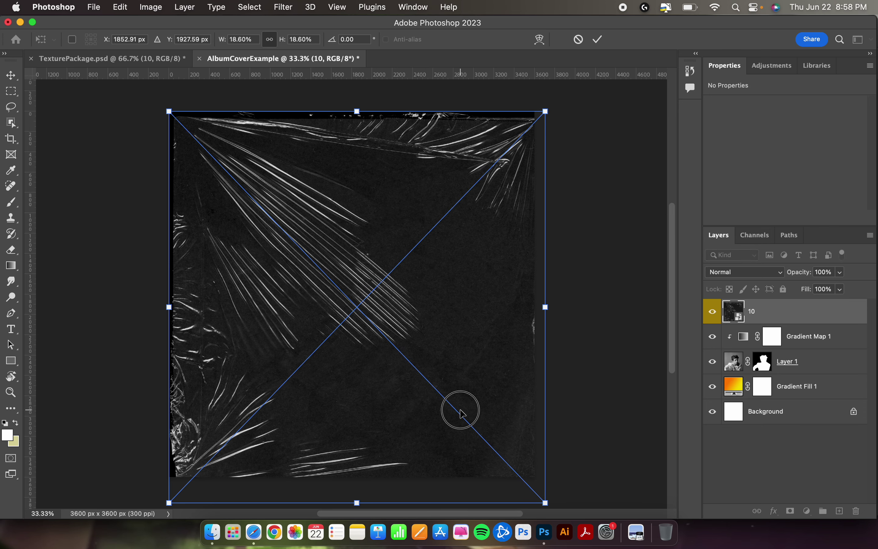
pyautogui.moveTo(459, 412)
pyautogui.mouseDown()
pyautogui.moveTo(453, 401)
pyautogui.moveTo(456, 409)
pyautogui.mouseUp()
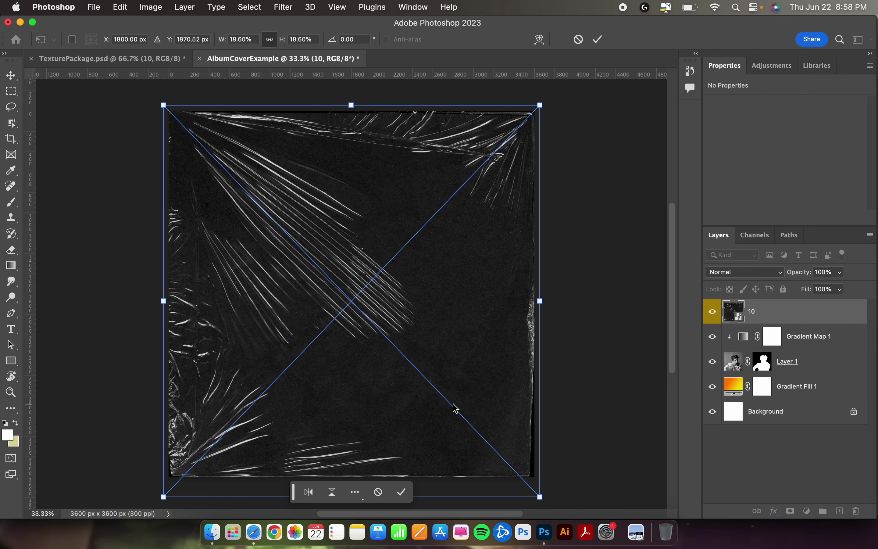
pyautogui.press('Return')
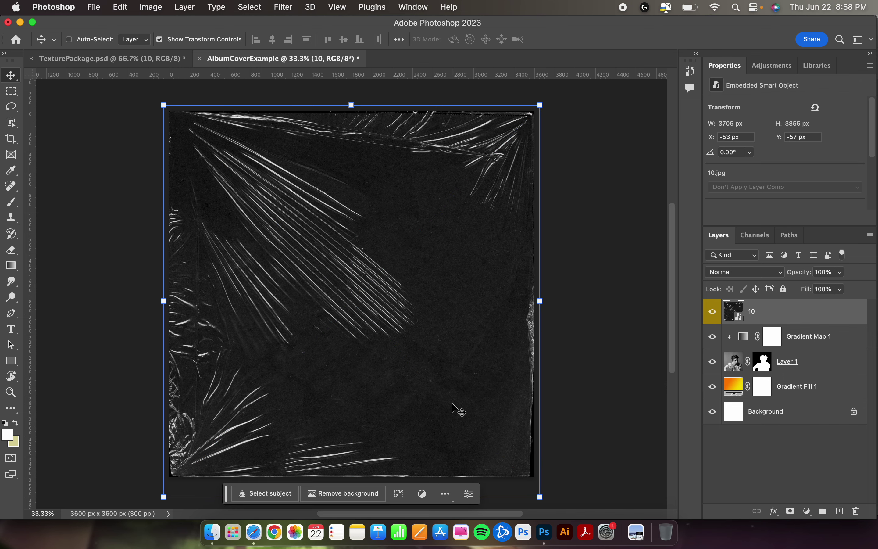
pyautogui.click(753, 279)
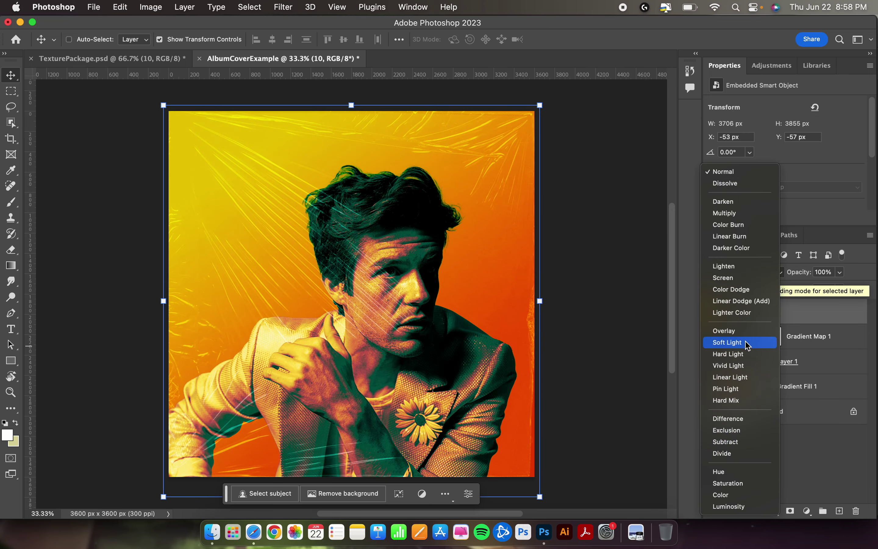
pyautogui.click(746, 278)
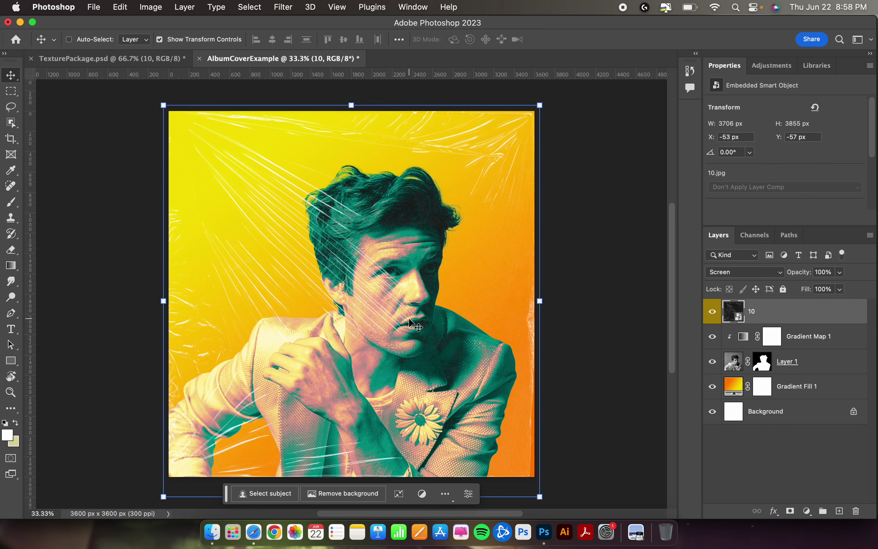
# Set the Eraser tool's opacity to 35% and rasterize the plastic wrap smart object so it can be erased
pyautogui.click(12, 253)
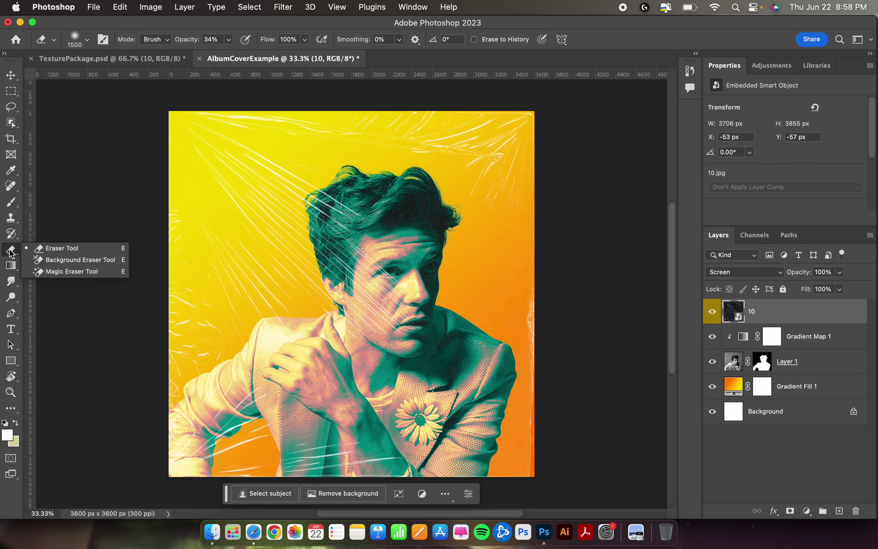
pyautogui.click(91, 250)
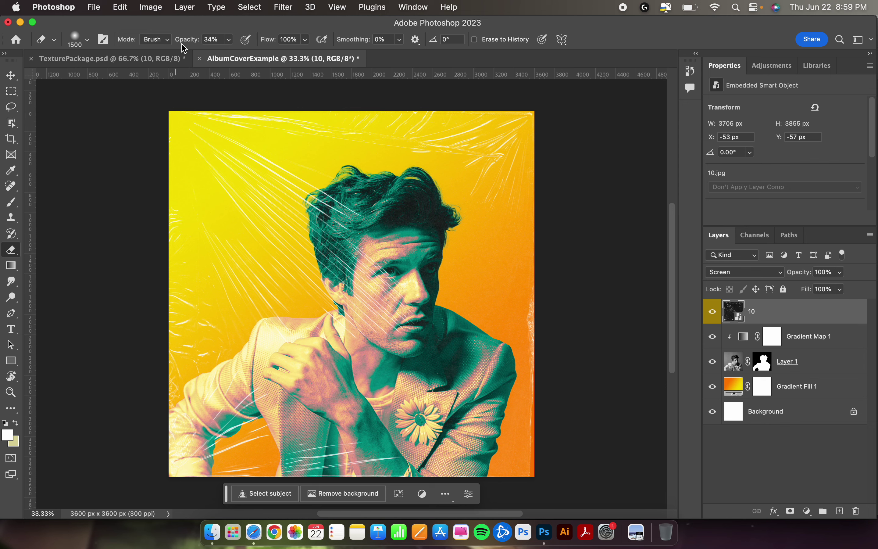
pyautogui.click(229, 40)
pyautogui.moveTo(229, 53); pyautogui.dragTo(232, 57)
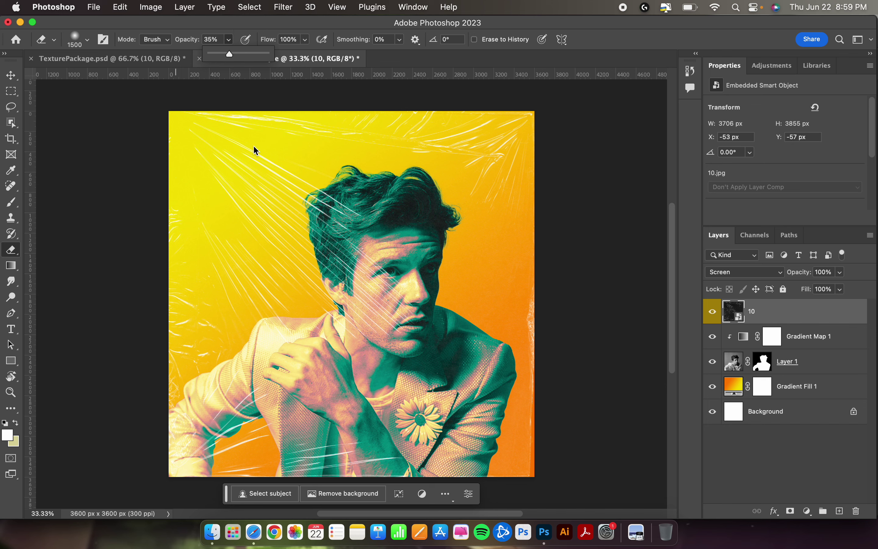
pyautogui.click(270, 188)
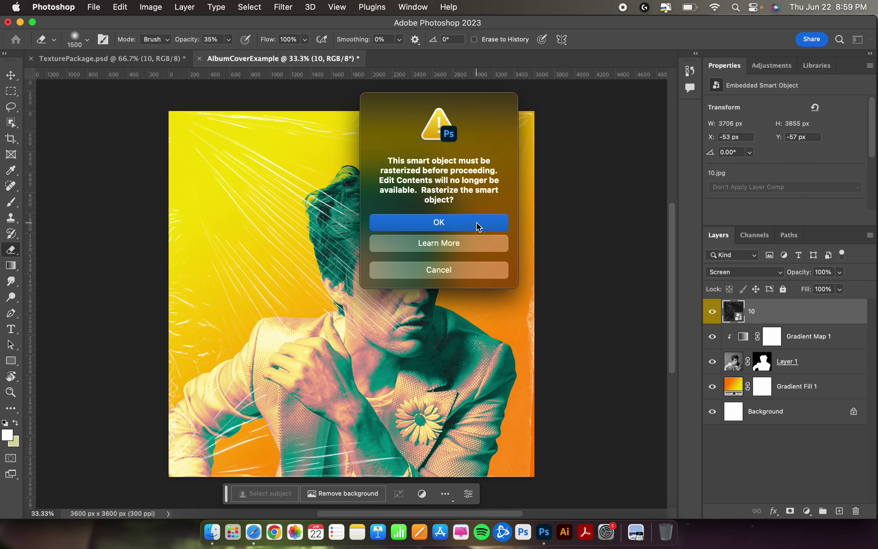
pyautogui.click(496, 227)
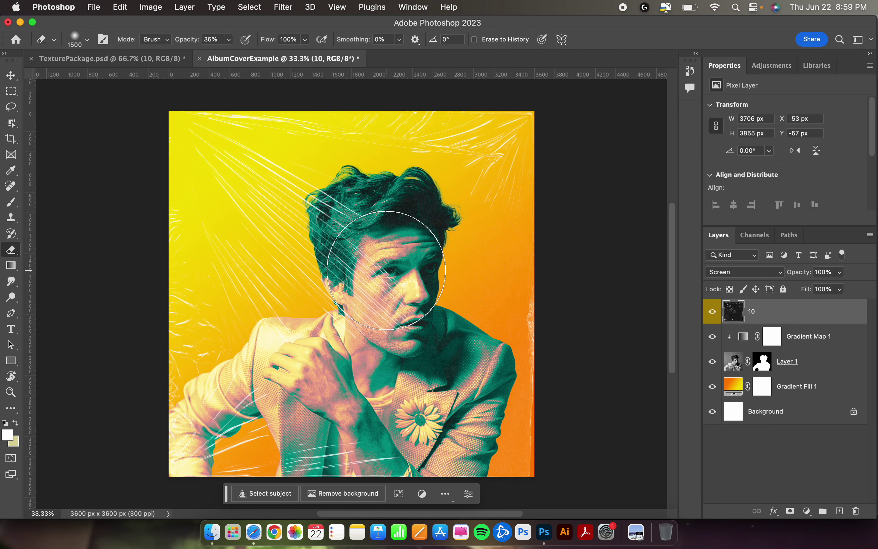
# Fade the plastic wrap lines over the face, hair and neck with the eraser, reducing its size from 1500 to about 600 px
pyautogui.moveTo(385, 270); pyautogui.dragTo(386, 276)
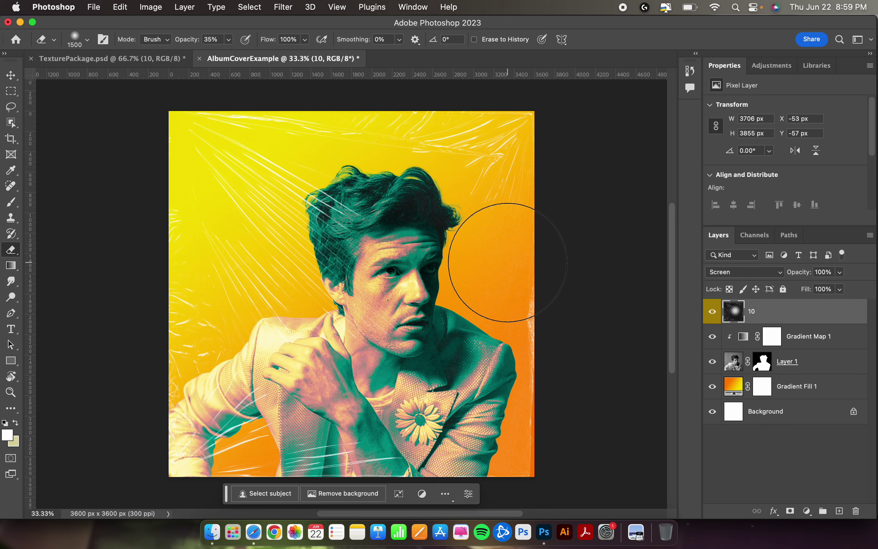
pyautogui.press('[')
pyautogui.press('[')
pyautogui.press('[')
pyautogui.press('[')
pyautogui.press('[')
pyautogui.press('[')
pyautogui.press('[')
pyautogui.press('[')
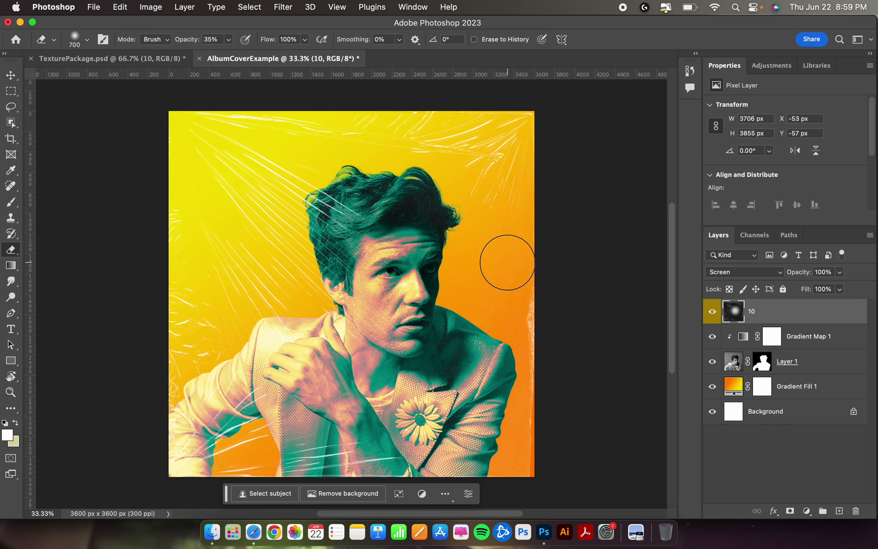
pyautogui.press(']')
pyautogui.press(']')
pyautogui.press(']')
pyautogui.press(']')
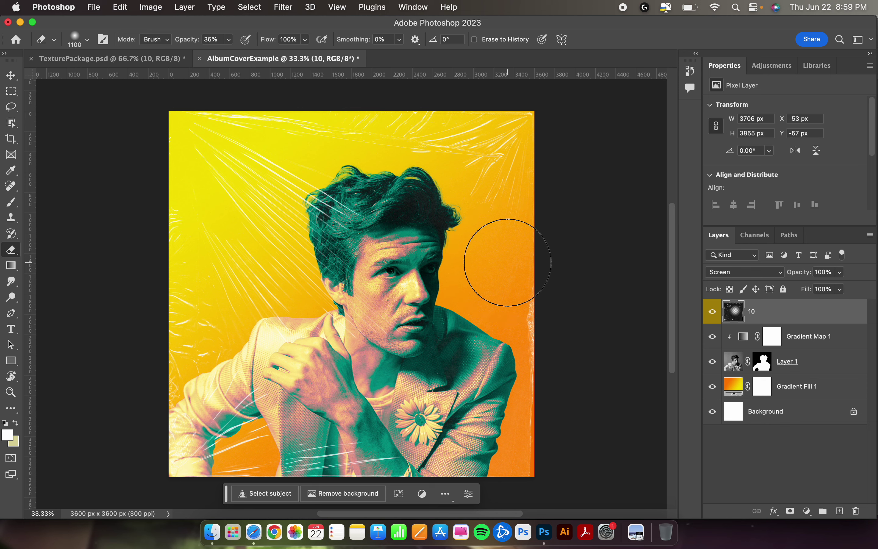
pyautogui.press('[')
pyautogui.press('[')
pyautogui.press('[')
pyautogui.press('[')
pyautogui.press('[')
pyautogui.press('[')
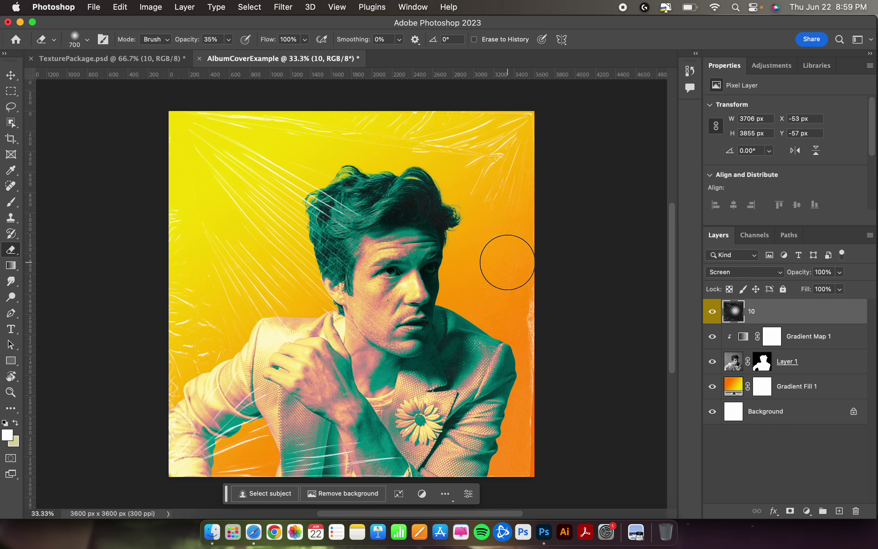
pyautogui.moveTo(343, 208)
pyautogui.mouseDown()
pyautogui.moveTo(391, 343)
pyautogui.moveTo(336, 189)
pyautogui.moveTo(337, 221)
pyautogui.moveTo(335, 209)
pyautogui.moveTo(383, 287)
pyautogui.moveTo(346, 393)
pyautogui.moveTo(344, 456)
pyautogui.moveTo(372, 453)
pyautogui.moveTo(407, 405)
pyautogui.moveTo(416, 361)
pyautogui.mouseUp()
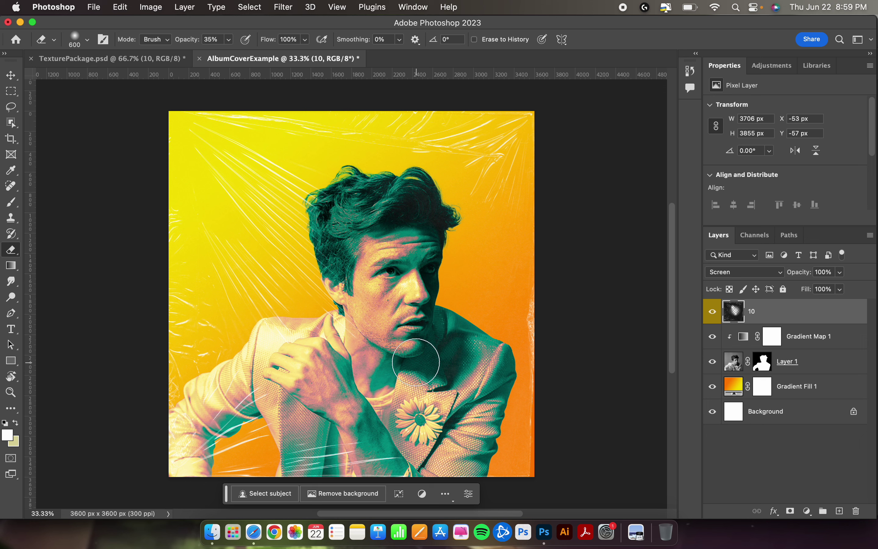
# Return to TexturePackage.psd, hide plastic wrap texture 10 and collapse the Plastic Wrap Texture group
pyautogui.click(122, 59)
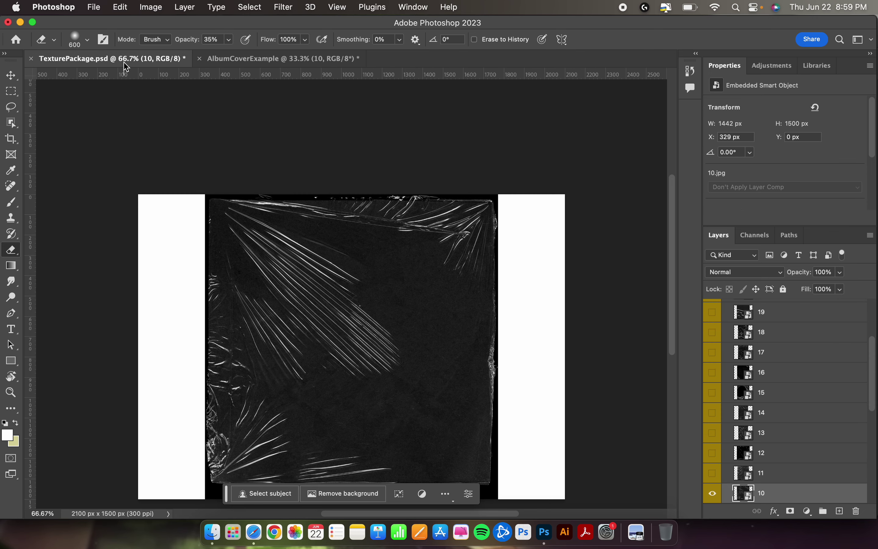
pyautogui.scroll(-4, 798, 363)
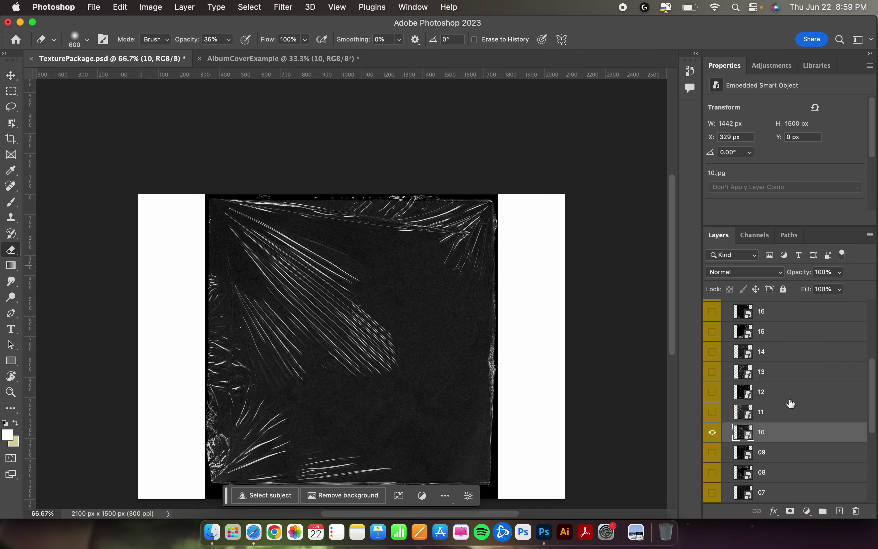
pyautogui.click(713, 425)
pyautogui.scroll(6, 774, 444)
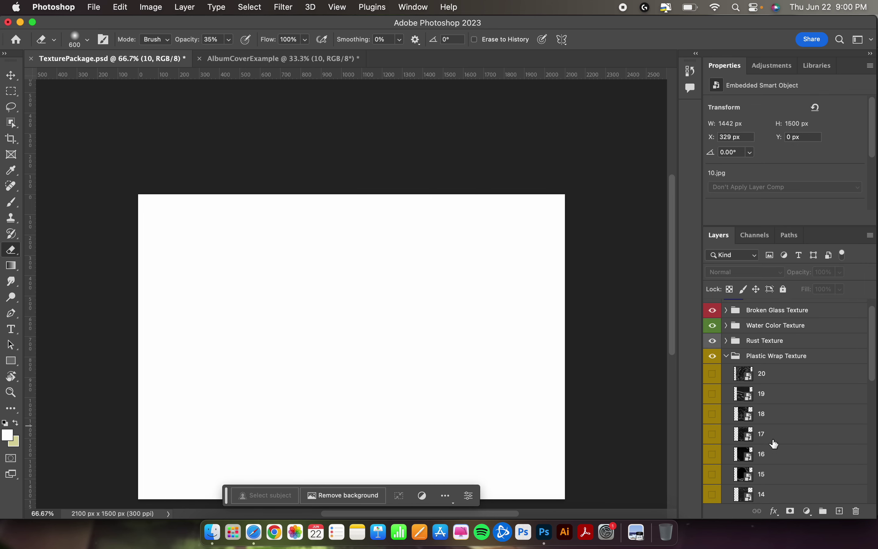
pyautogui.click(727, 372)
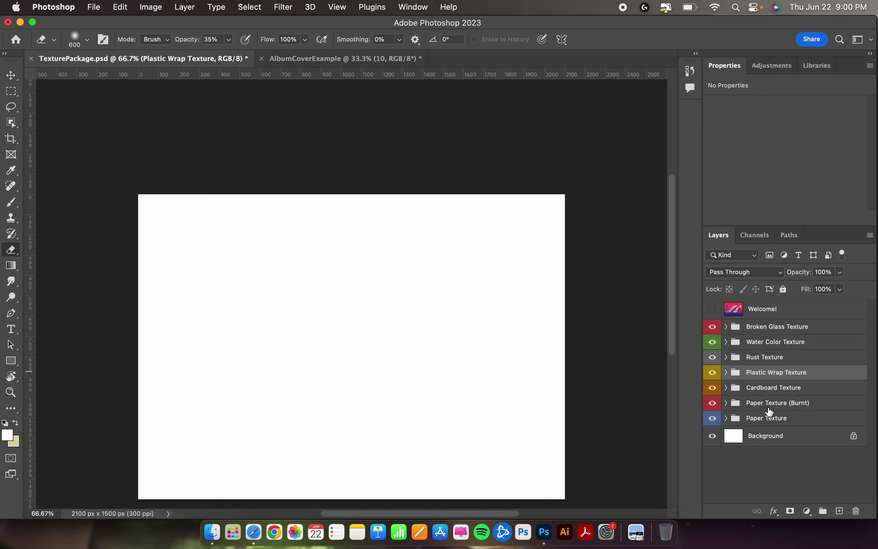
# Expand the Paper Texture (Burnt) group, then make texture 09 visible and select it
pyautogui.click(726, 404)
pyautogui.scroll(-5, 729, 409)
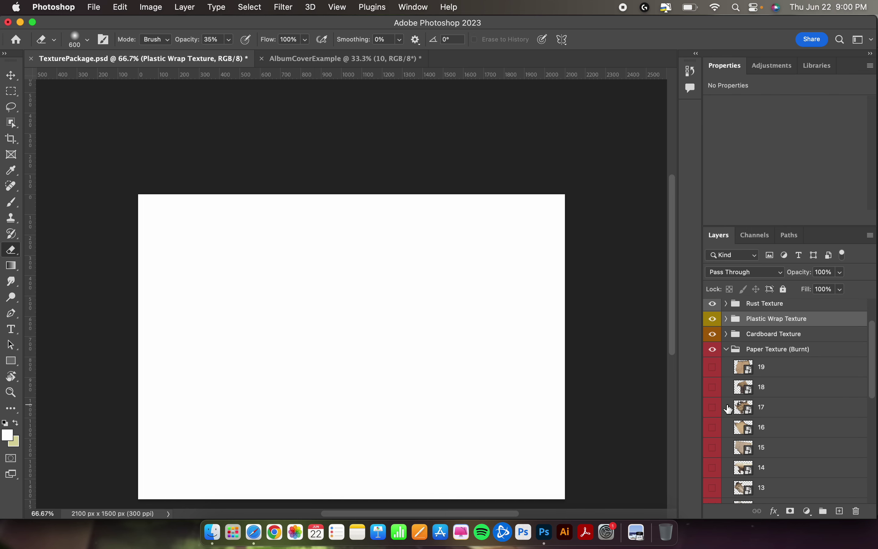
pyautogui.scroll(-1, 729, 409)
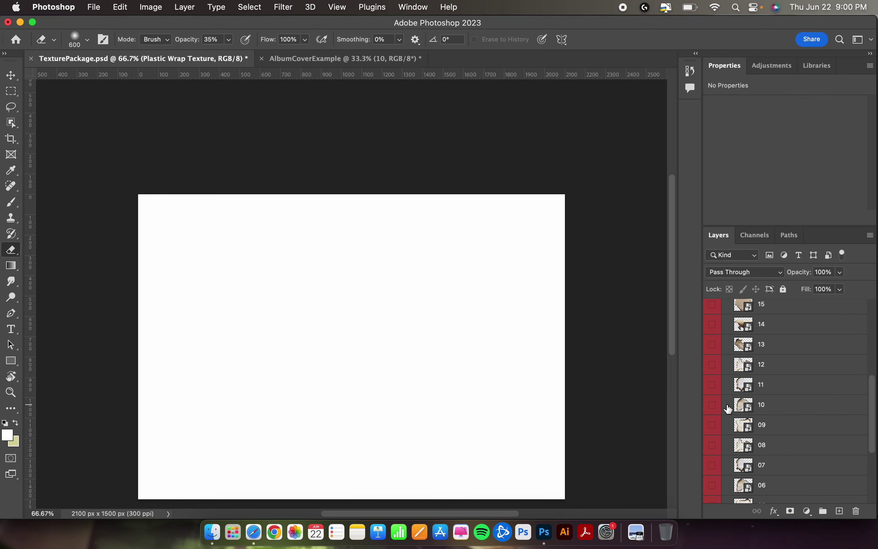
pyautogui.click(712, 425)
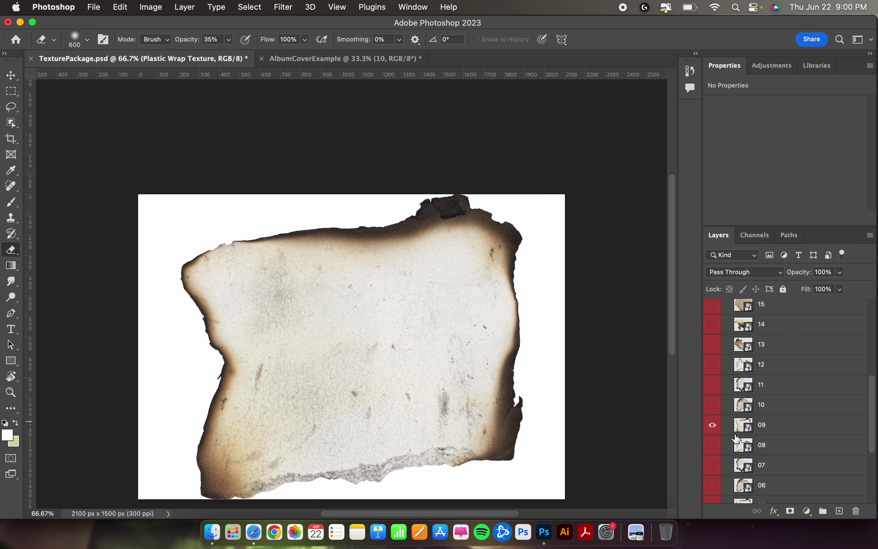
pyautogui.click(743, 428)
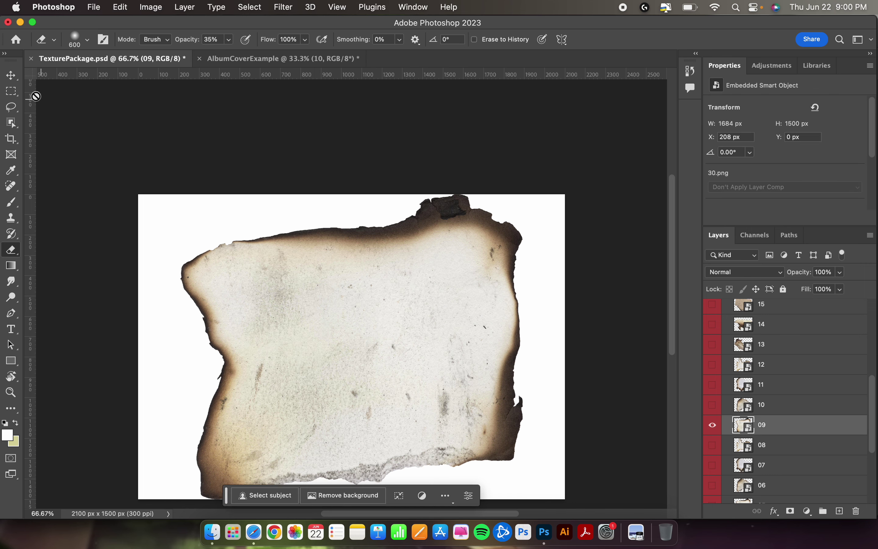
# Copy burnt paper texture 09 into AlbumCoverExample and place its layer directly above Gradient Fill 1, behind the portrait
pyautogui.press('v')
pyautogui.moveTo(328, 321); pyautogui.dragTo(319, 235)
pyautogui.click(555, 308)
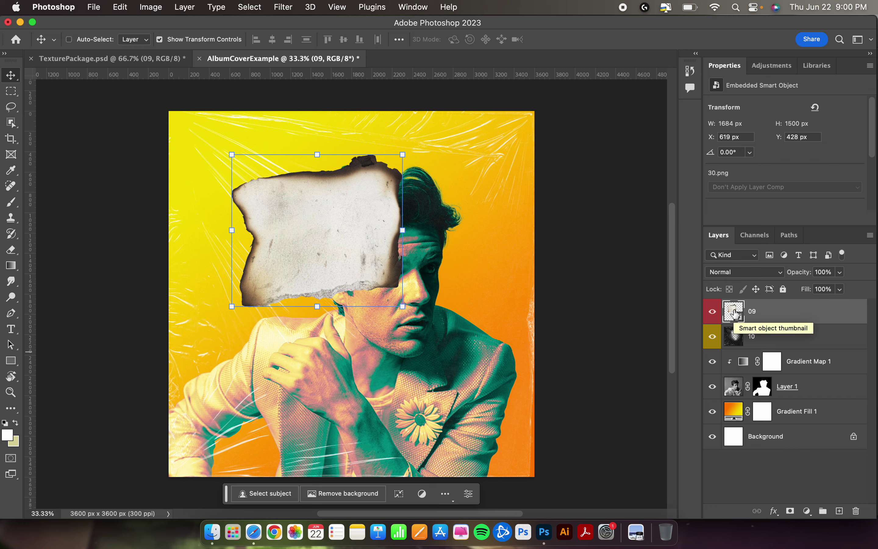
pyautogui.moveTo(735, 316); pyautogui.dragTo(744, 393)
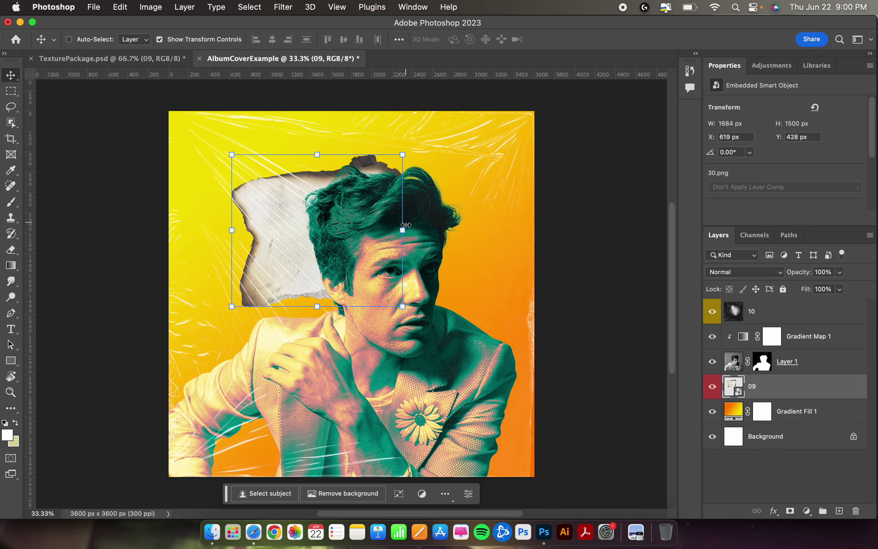
# Scale the burnt paper to about 3156 x 2810 px and position it behind the portrait at X 249 px, Y 167 px
pyautogui.moveTo(402, 230); pyautogui.dragTo(552, 230)
pyautogui.moveTo(478, 235); pyautogui.dragTo(440, 274)
pyautogui.press('Return')
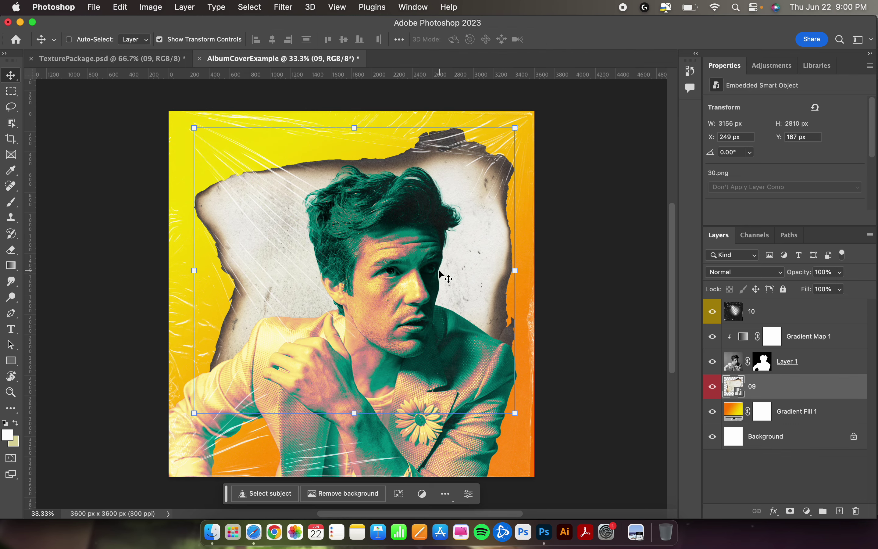
# Preview blend modes on the burnt paper layer and set it to Linear Light
pyautogui.click(741, 278)
pyautogui.scroll(-5, 739, 277)
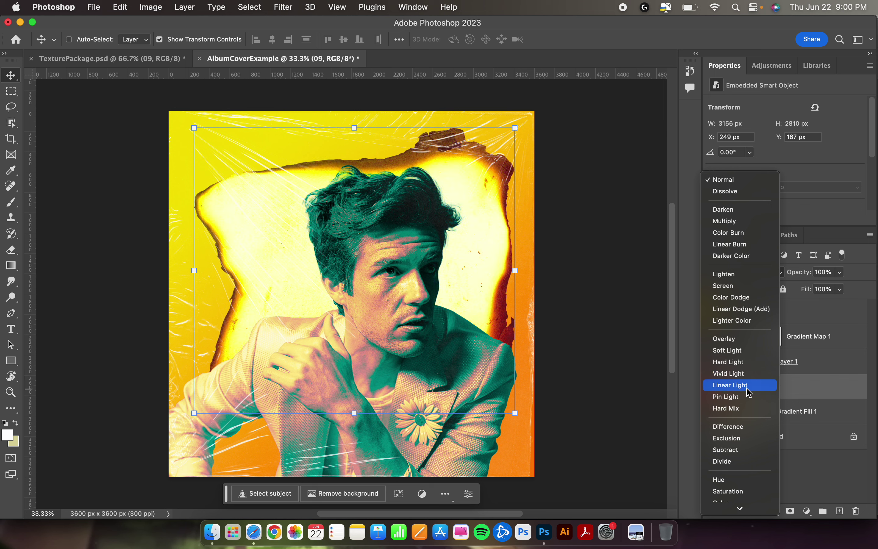
pyautogui.scroll(-1, 746, 460)
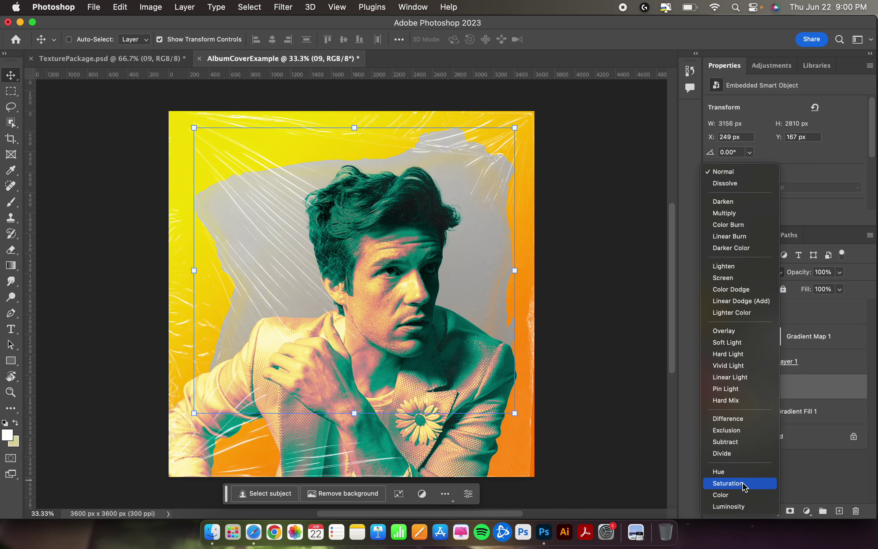
pyautogui.click(758, 378)
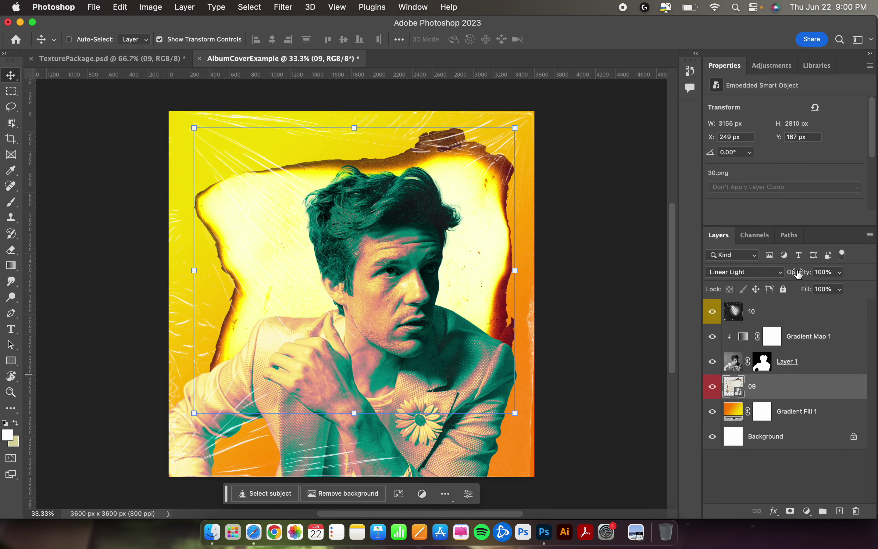
# Lower the burnt paper layer's opacity to 37% and move it down to Y 204 px
pyautogui.click(840, 273)
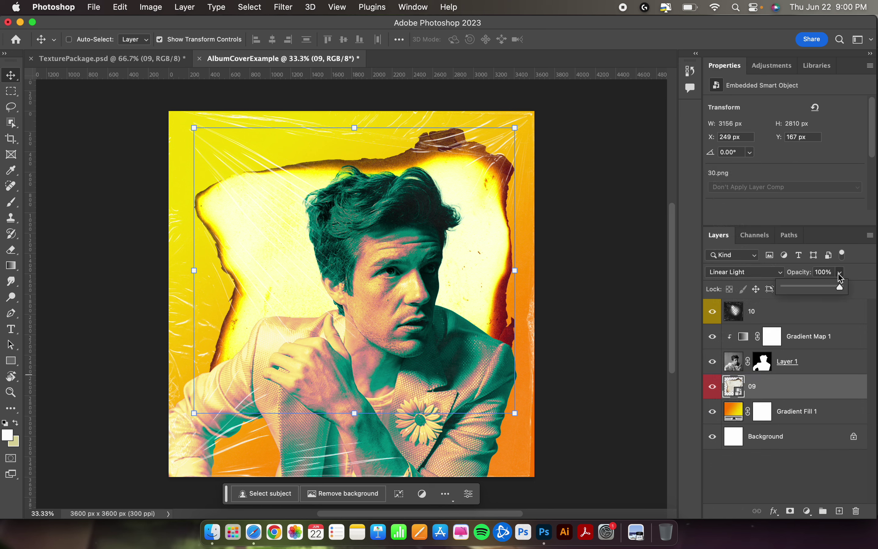
pyautogui.click(805, 289)
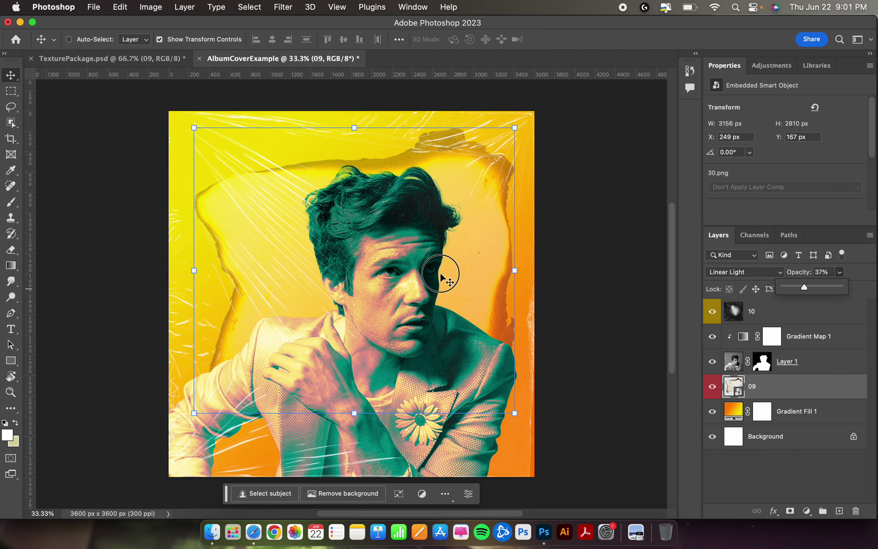
pyautogui.moveTo(447, 274)
pyautogui.mouseDown()
pyautogui.moveTo(442, 320)
pyautogui.moveTo(450, 301)
pyautogui.moveTo(441, 284)
pyautogui.mouseUp()
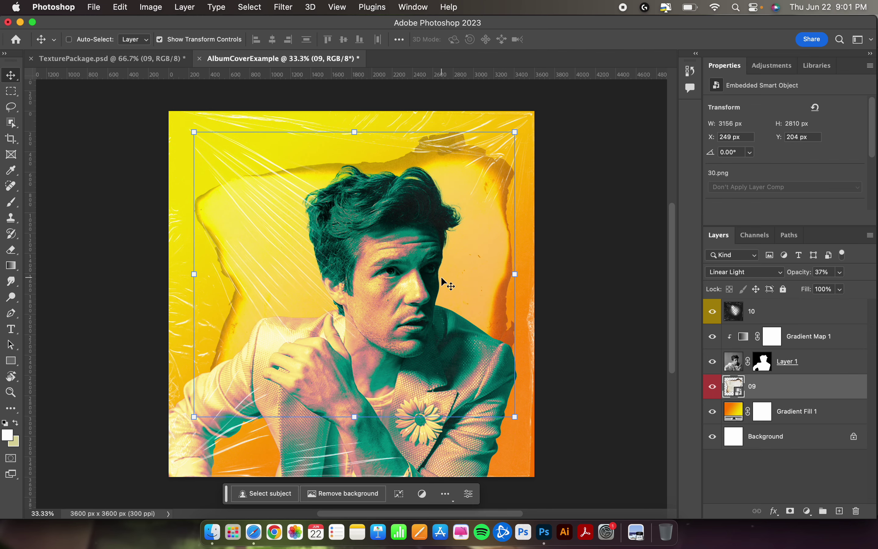
# Hide burnt paper 09 in TexturePackage, show texture 03, and copy it into AlbumCoverExample directly above the 09 layer
pyautogui.click(136, 62)
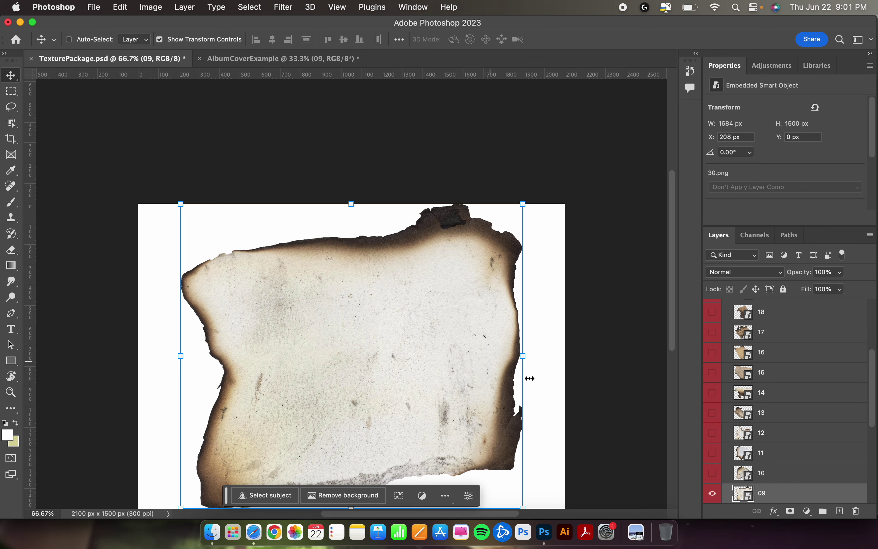
pyautogui.scroll(-4, 797, 435)
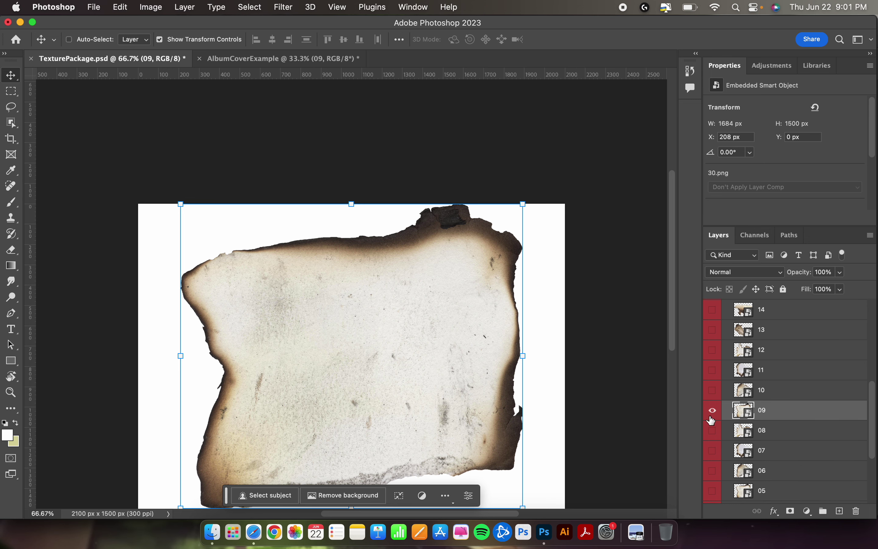
pyautogui.click(713, 412)
pyautogui.scroll(-4, 714, 417)
pyautogui.click(713, 437)
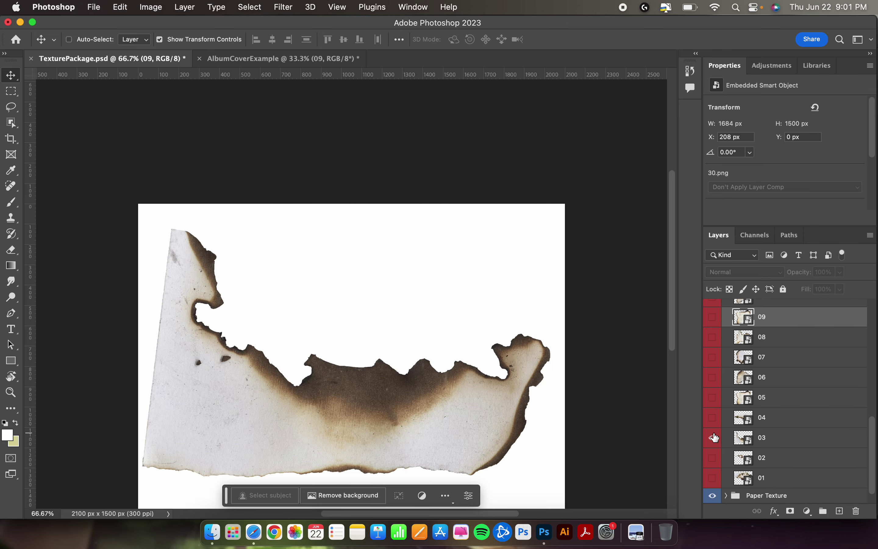
pyautogui.click(739, 439)
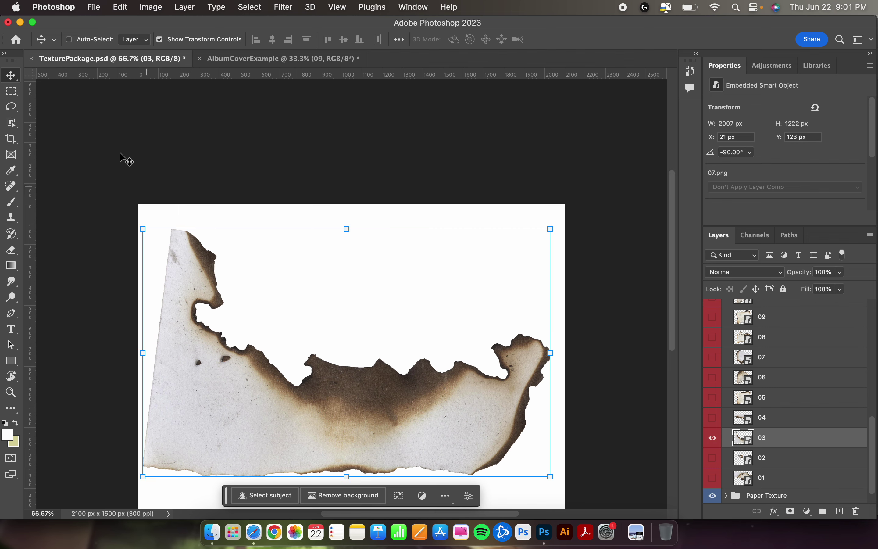
pyautogui.moveTo(253, 357); pyautogui.dragTo(290, 245)
pyautogui.click(568, 305)
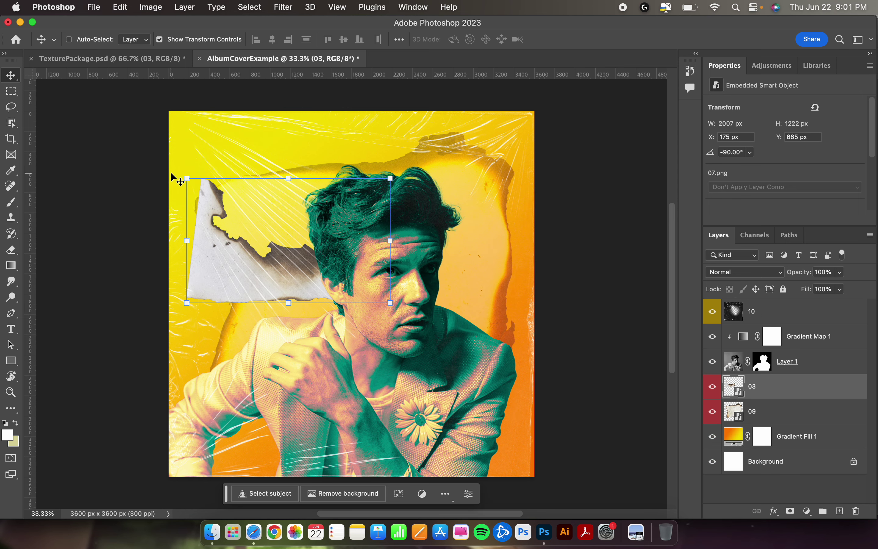
# Rotate burnt paper 03 to about -59.78° and scale it to about 21.66%, covering the cover's upper-left area behind the portrait
pyautogui.moveTo(177, 170); pyautogui.dragTo(257, 127)
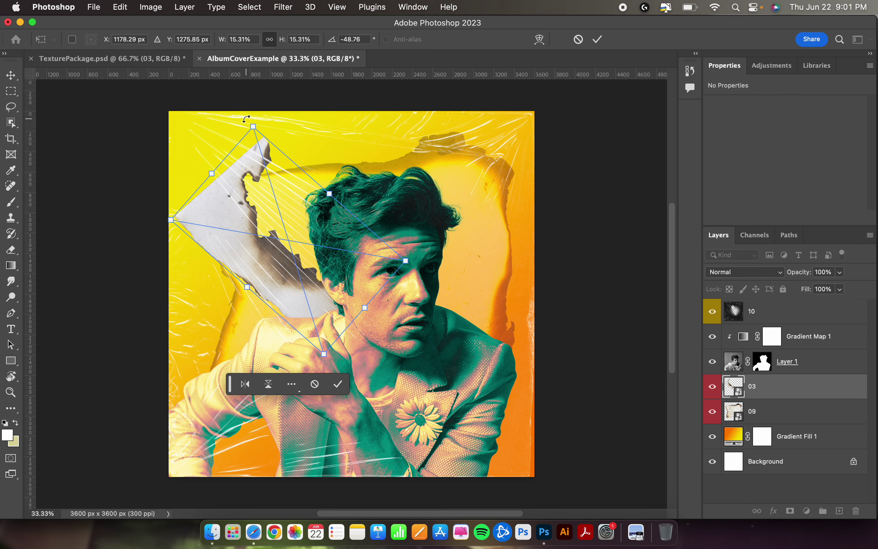
pyautogui.moveTo(246, 119); pyautogui.dragTo(131, 79)
pyautogui.moveTo(256, 265)
pyautogui.mouseDown()
pyautogui.moveTo(240, 288)
pyautogui.moveTo(243, 266)
pyautogui.mouseUp()
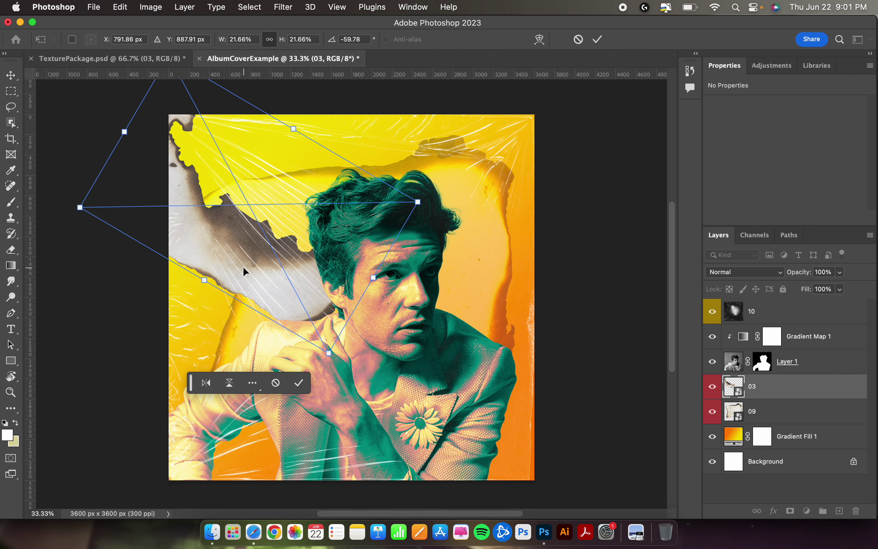
pyautogui.press('Return')
# Set the burnt paper 03 layer to Hard Light and lower its opacity to 58%
pyautogui.click(762, 273)
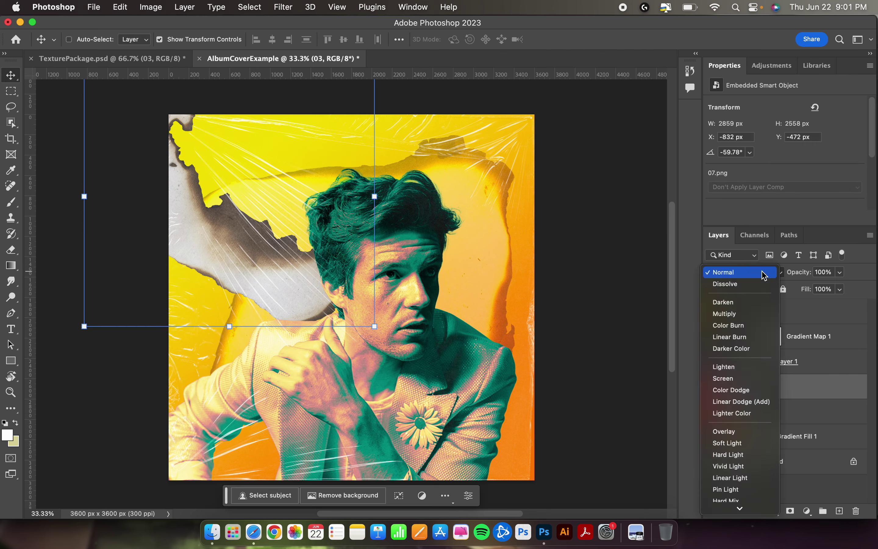
pyautogui.click(755, 459)
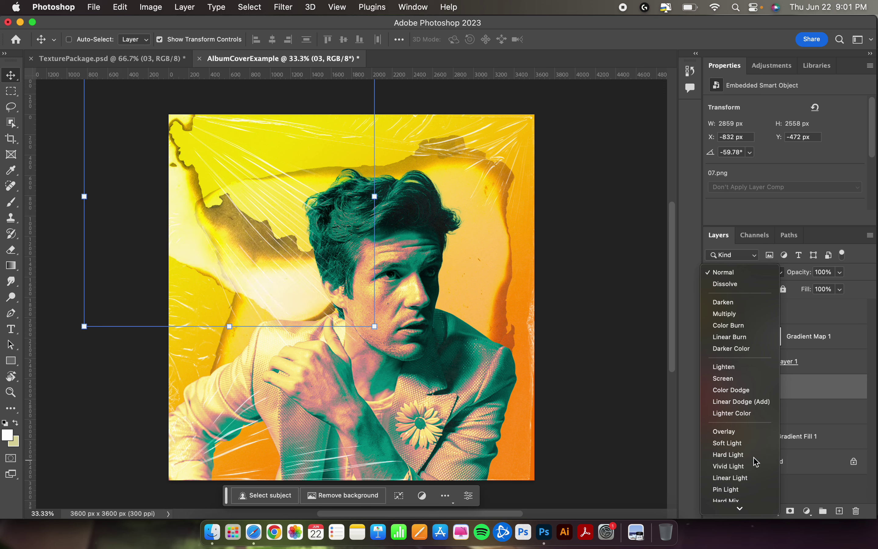
pyautogui.click(840, 272)
pyautogui.moveTo(842, 286); pyautogui.dragTo(818, 287)
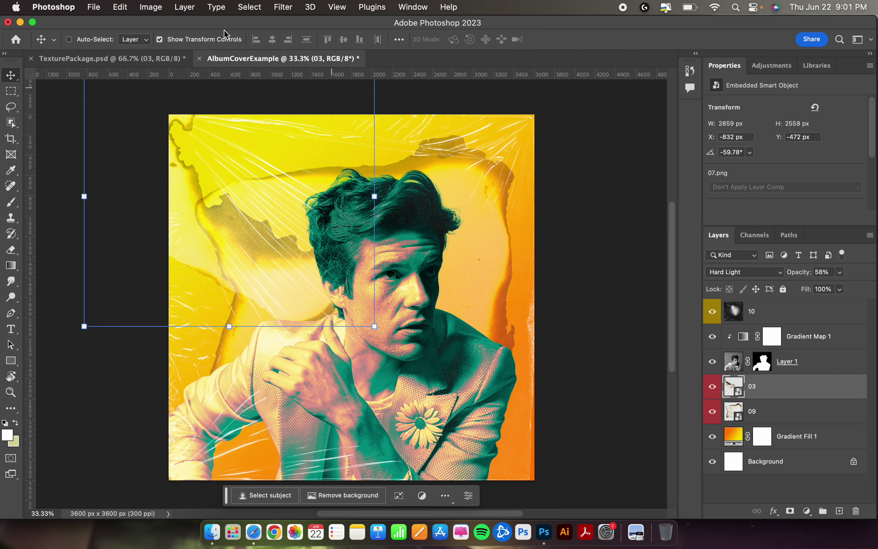
# Hide burnt paper 03 in TexturePackage, show texture 01, and copy it into AlbumCoverExample directly above the 03 layer
pyautogui.click(138, 58)
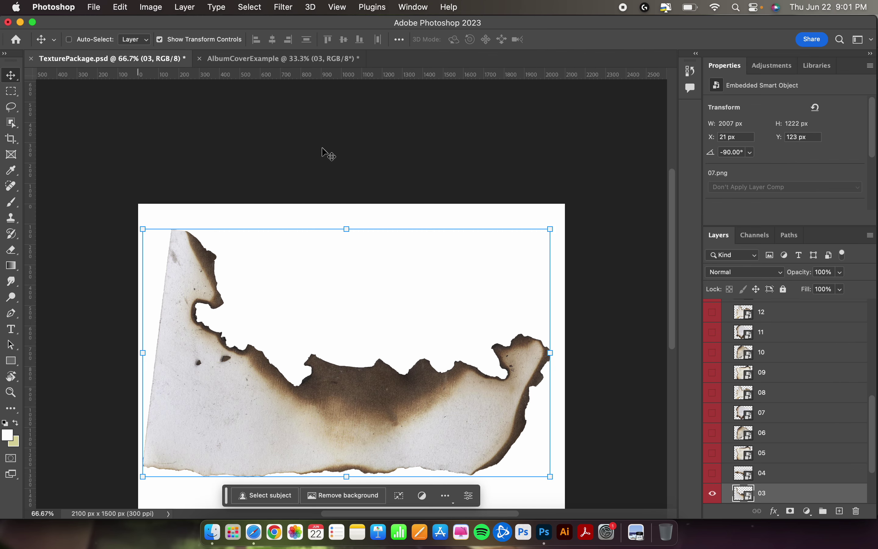
pyautogui.click(712, 493)
pyautogui.scroll(-3, 774, 450)
pyautogui.click(713, 458)
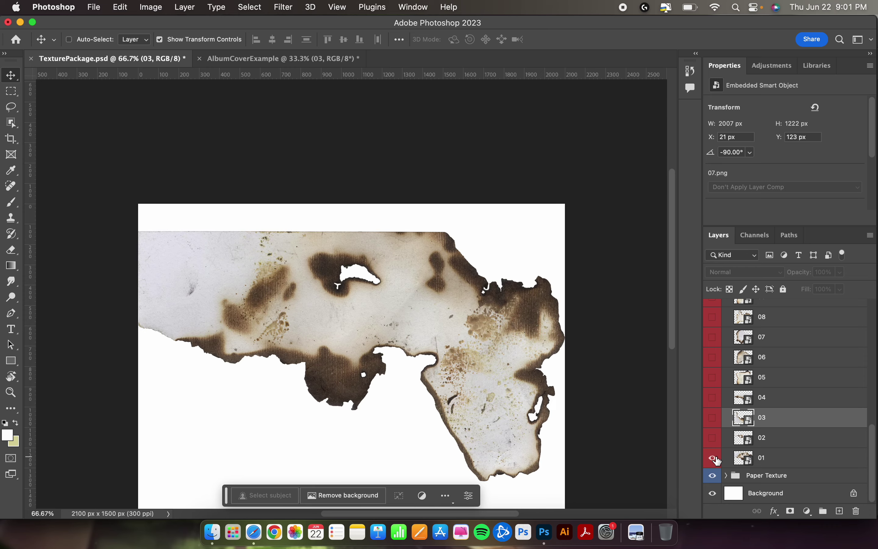
pyautogui.click(743, 460)
pyautogui.moveTo(444, 341); pyautogui.dragTo(466, 256)
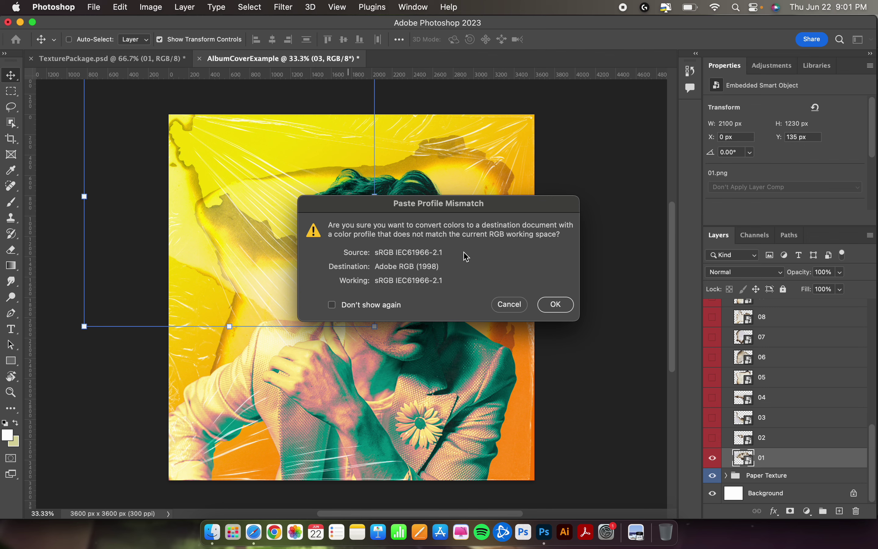
pyautogui.click(557, 305)
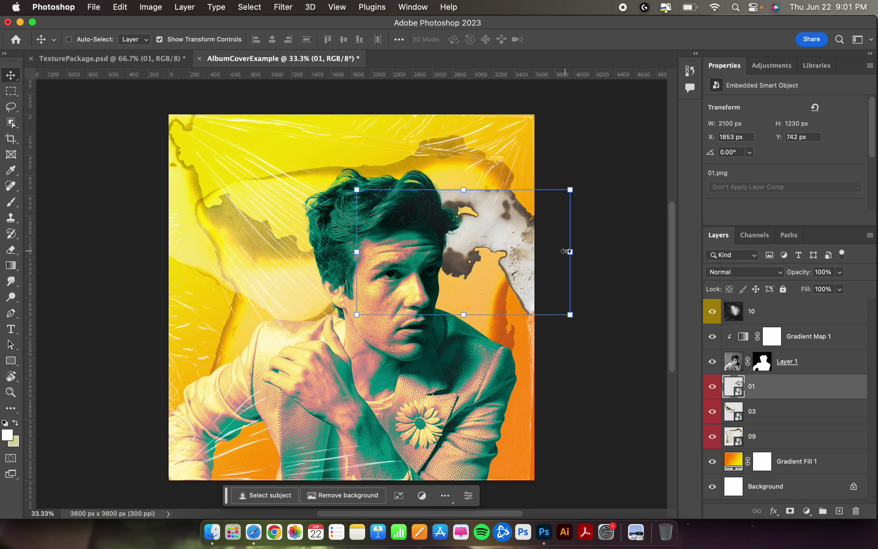
# Rotate burnt paper 01 to about 66.38° and scale it to about 16.04%, covering the cover's upper-right area behind the portrait
pyautogui.moveTo(566, 251); pyautogui.dragTo(662, 252)
pyautogui.moveTo(345, 156); pyautogui.dragTo(532, 65)
pyautogui.moveTo(522, 243); pyautogui.dragTo(493, 235)
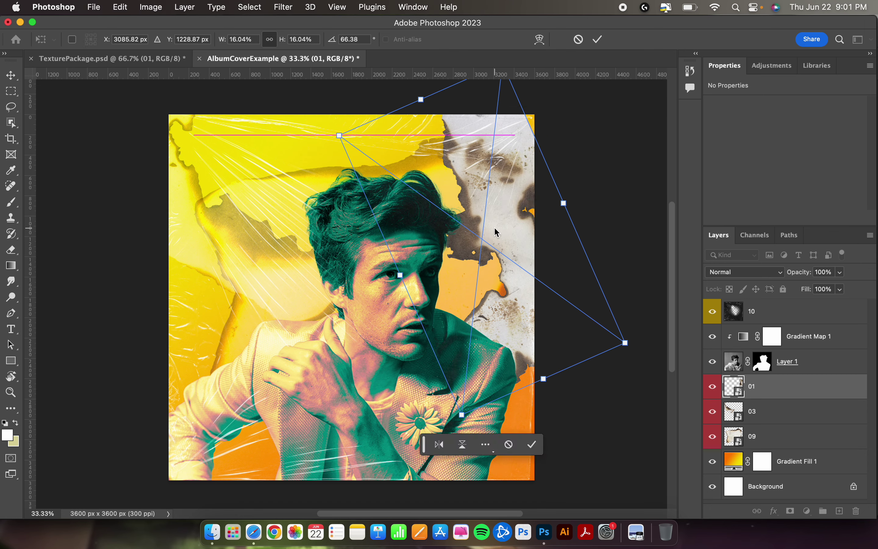
pyautogui.press('Return')
# Set the burnt paper 01 layer to Linear Burn and lower its opacity to 52%
pyautogui.click(758, 273)
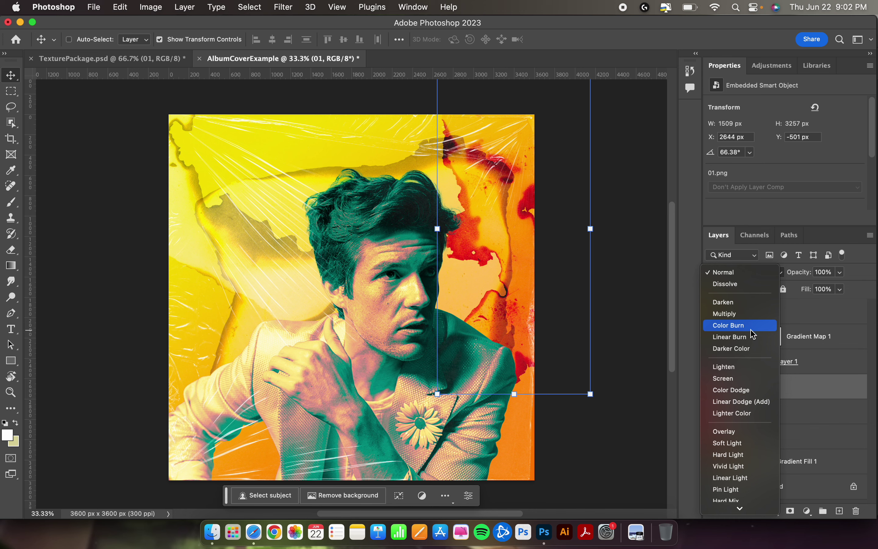
pyautogui.click(751, 340)
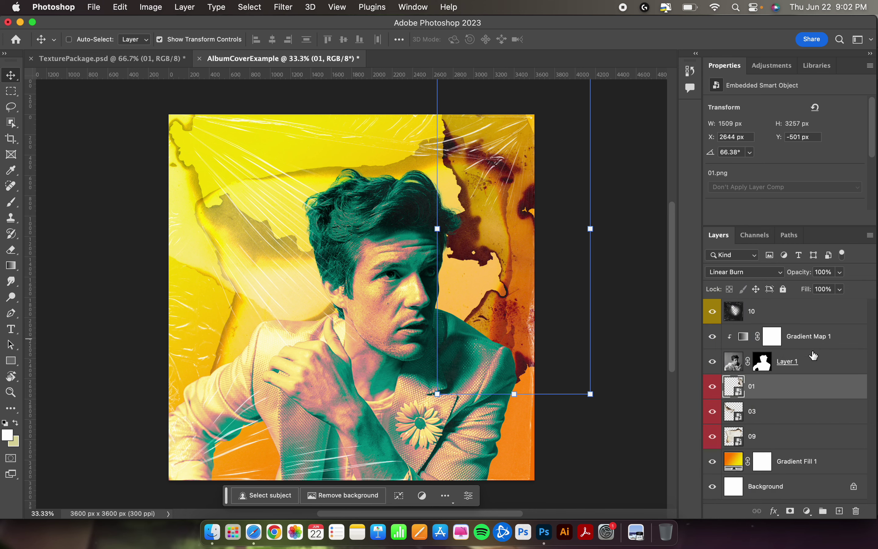
pyautogui.moveTo(739, 387)
pyautogui.mouseDown()
pyautogui.moveTo(739, 444)
pyautogui.moveTo(740, 376)
pyautogui.mouseUp()
pyautogui.moveTo(841, 274); pyautogui.dragTo(823, 292)
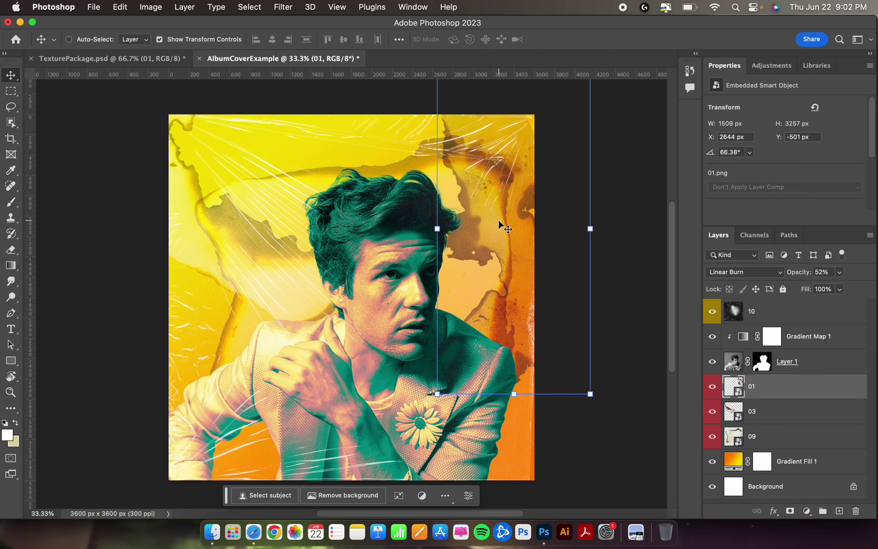
# Hide burnt paper 01 in TexturePackage, show texture 13, and copy it into AlbumCoverExample directly above the 01 layer
pyautogui.click(109, 59)
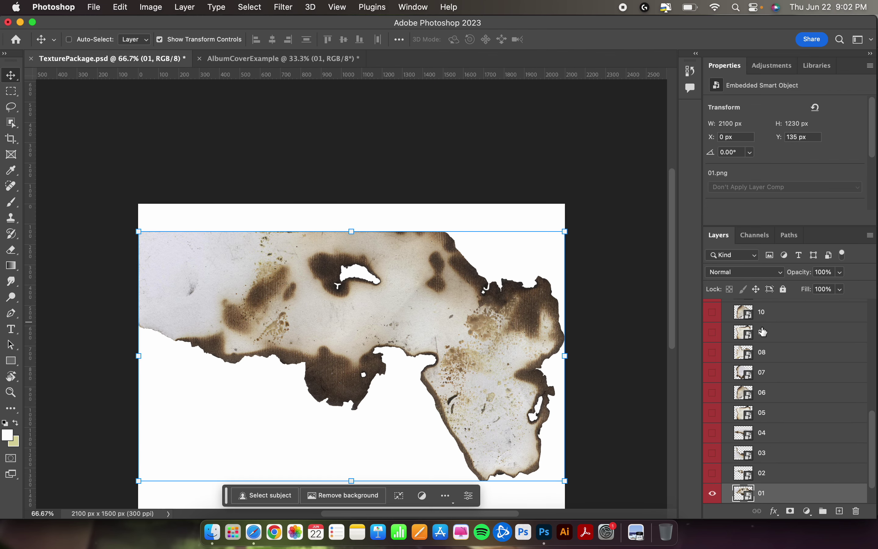
pyautogui.click(713, 493)
pyautogui.scroll(4, 727, 316)
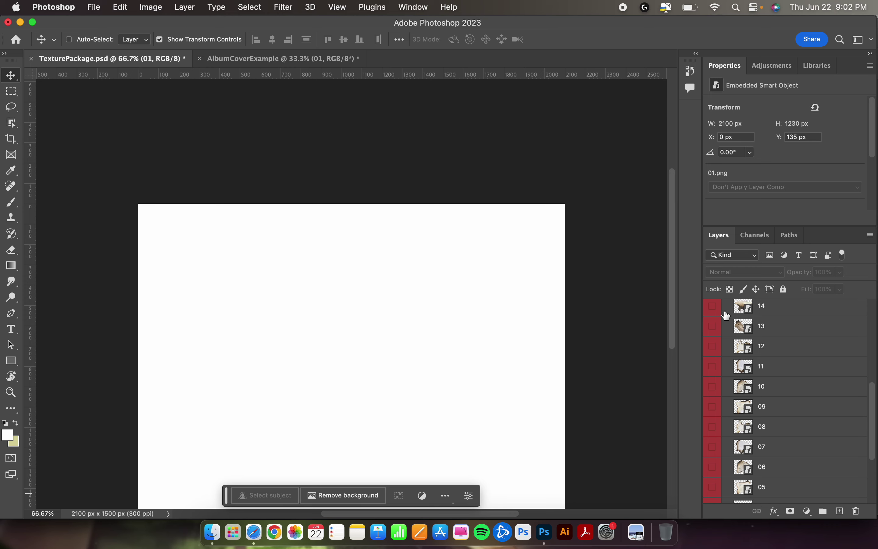
pyautogui.click(713, 326)
pyautogui.click(741, 329)
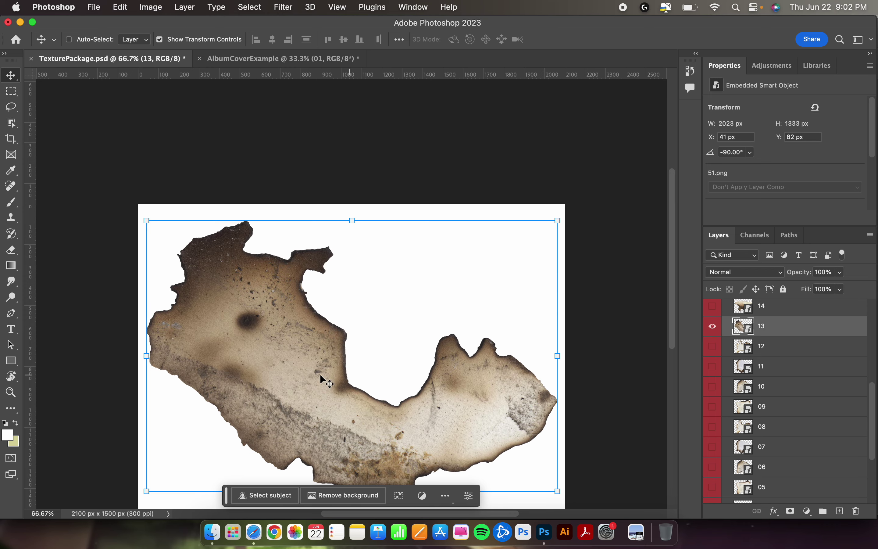
pyautogui.moveTo(319, 374); pyautogui.dragTo(296, 268)
pyautogui.click(556, 305)
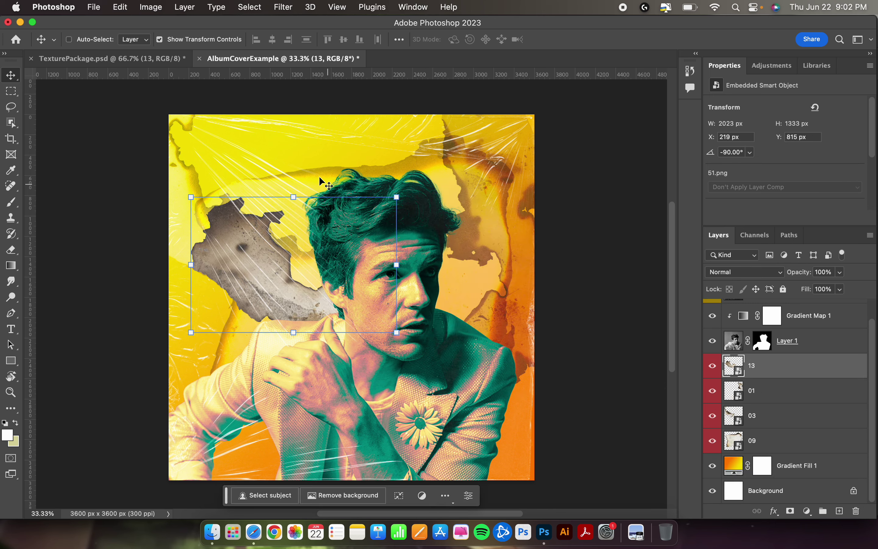
# Rotate burnt paper 13 to about 46.13° and scale it to about 32.33%, arching over the upper left behind the portrait's head
pyautogui.moveTo(192, 186); pyautogui.dragTo(574, 114)
pyautogui.click(370, 169)
pyautogui.moveTo(288, 293); pyautogui.dragTo(194, 344)
pyautogui.moveTo(395, 109); pyautogui.dragTo(461, 163)
pyautogui.moveTo(270, 216); pyautogui.dragTo(306, 185)
pyautogui.press('Return')
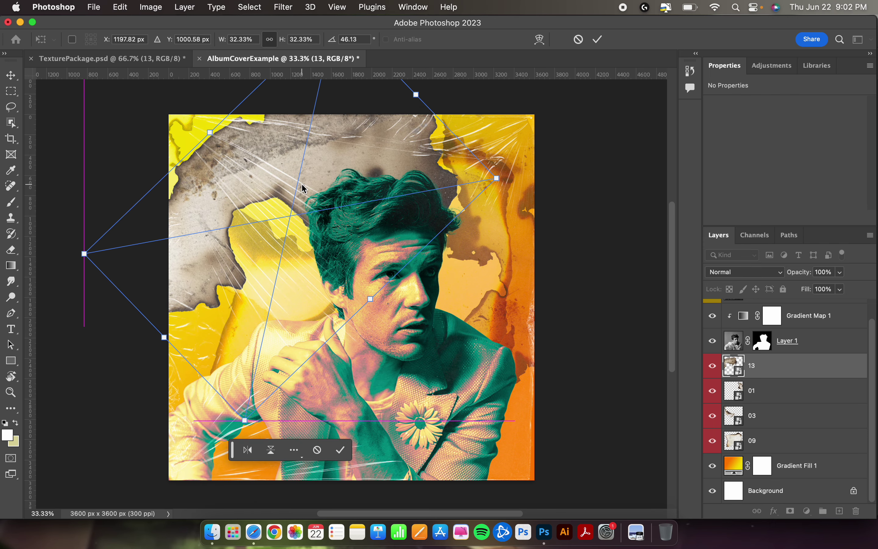
# Blend the burnt paper 13 layer with Linear Burn at 70% opacity and shift it to about X -53 px, Y -375 px
pyautogui.click(740, 394)
pyautogui.click(737, 372)
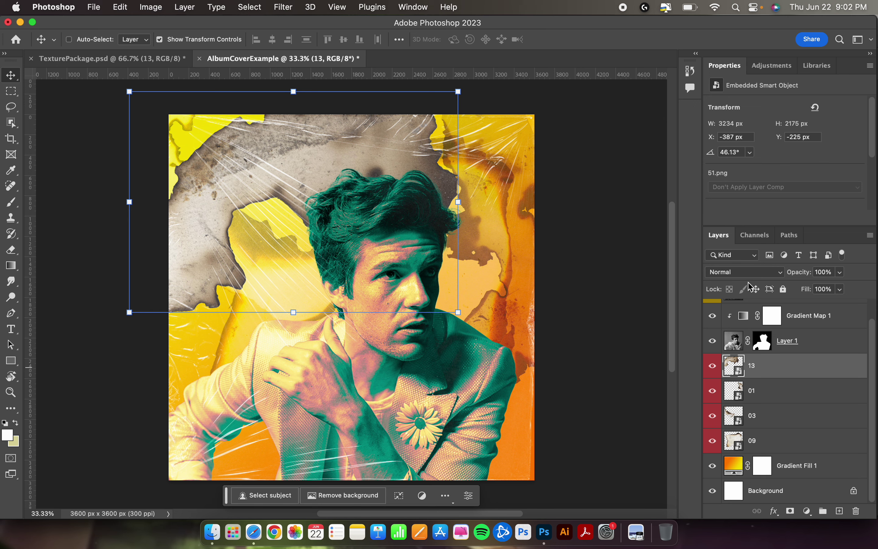
pyautogui.click(750, 270)
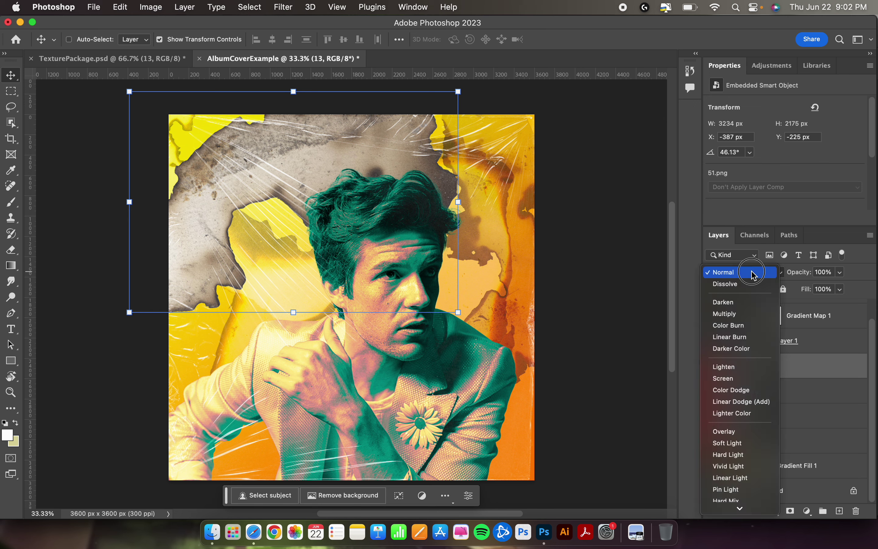
pyautogui.click(750, 339)
pyautogui.moveTo(304, 172)
pyautogui.mouseDown()
pyautogui.moveTo(290, 281)
pyautogui.moveTo(270, 176)
pyautogui.moveTo(298, 162)
pyautogui.moveTo(304, 146)
pyautogui.moveTo(333, 137)
pyautogui.moveTo(336, 156)
pyautogui.mouseUp()
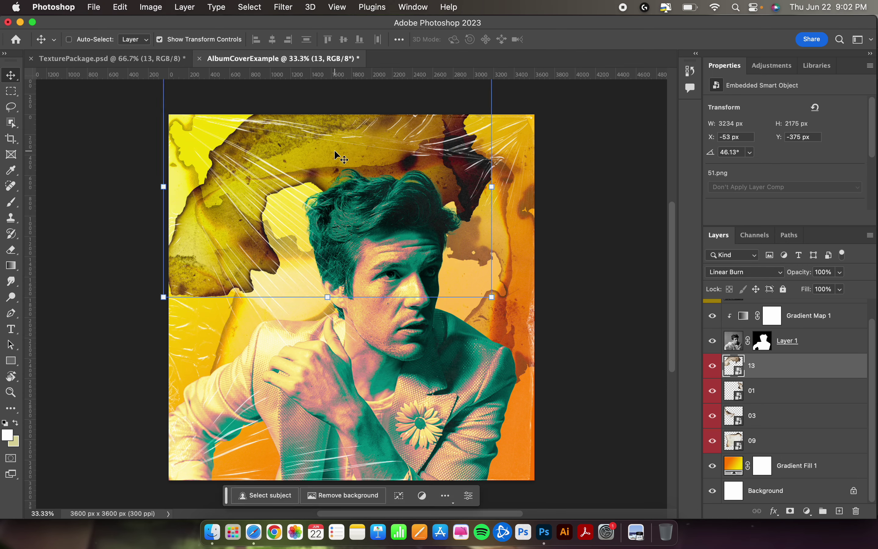
pyautogui.click(840, 272)
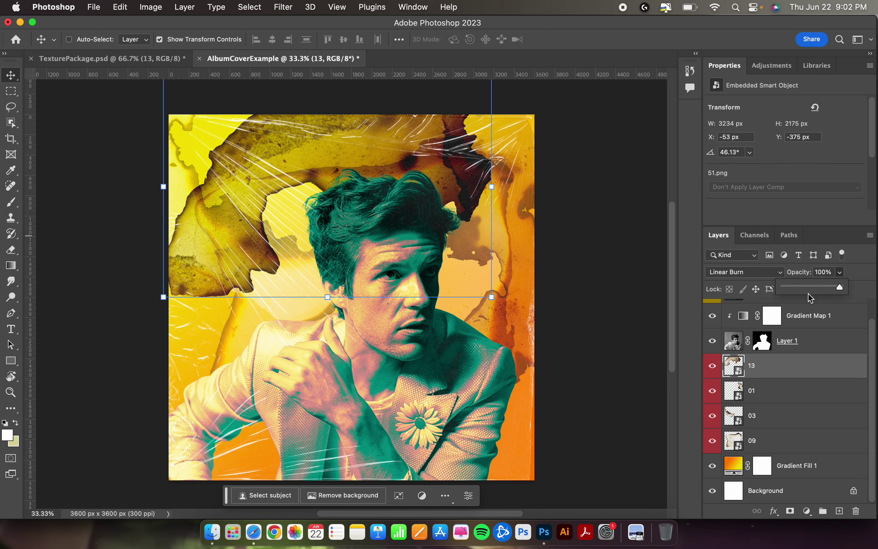
pyautogui.moveTo(809, 288); pyautogui.dragTo(824, 289)
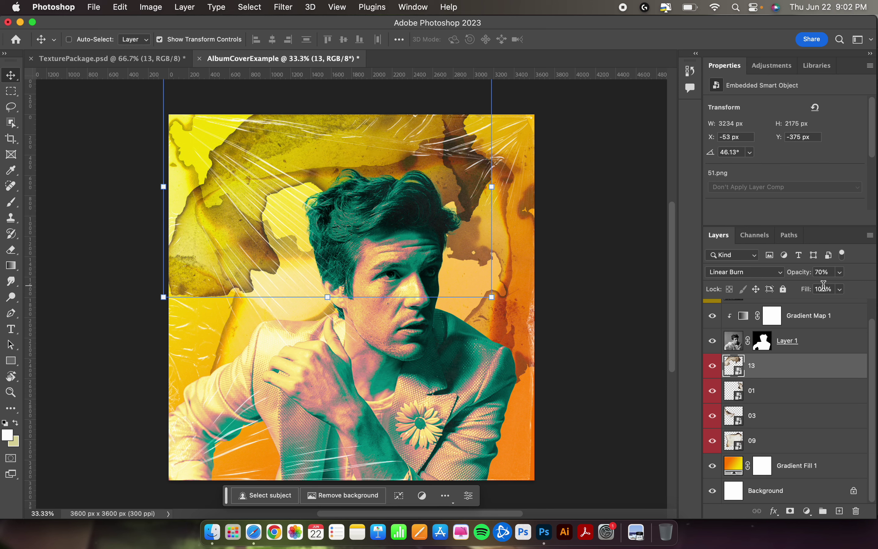
# Preview broken glass texture 04 in TexturePackage, and copy broken glass 07 into AlbumCoverExample directly behind the portrait layer
pyautogui.click(127, 58)
pyautogui.click(727, 356)
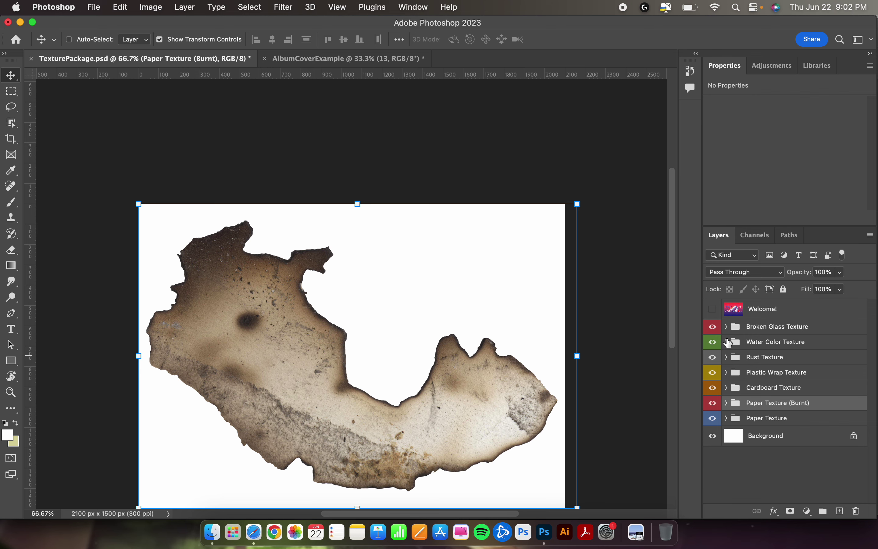
pyautogui.click(727, 327)
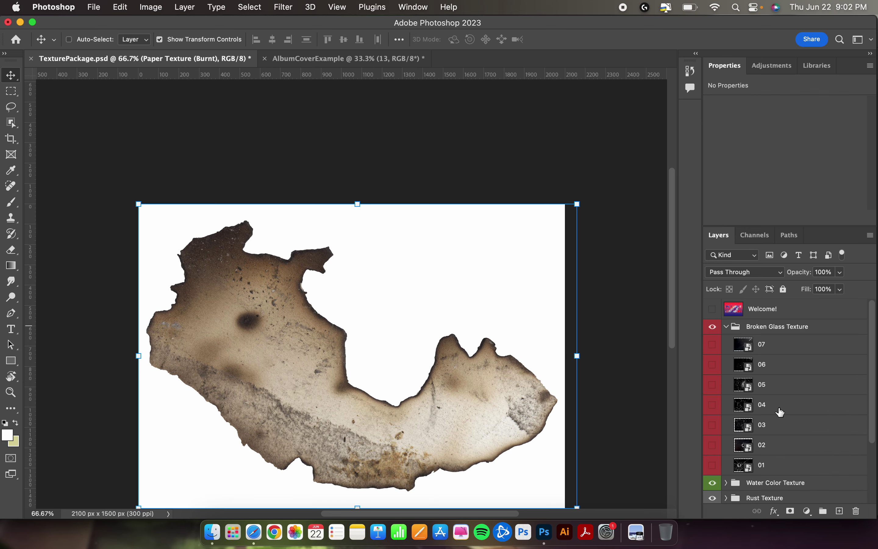
pyautogui.click(713, 406)
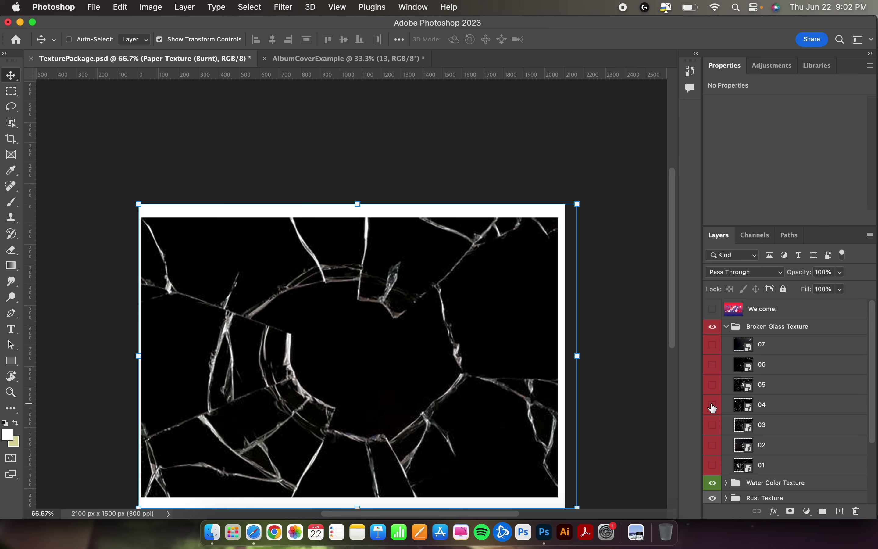
pyautogui.click(713, 406)
pyautogui.click(712, 345)
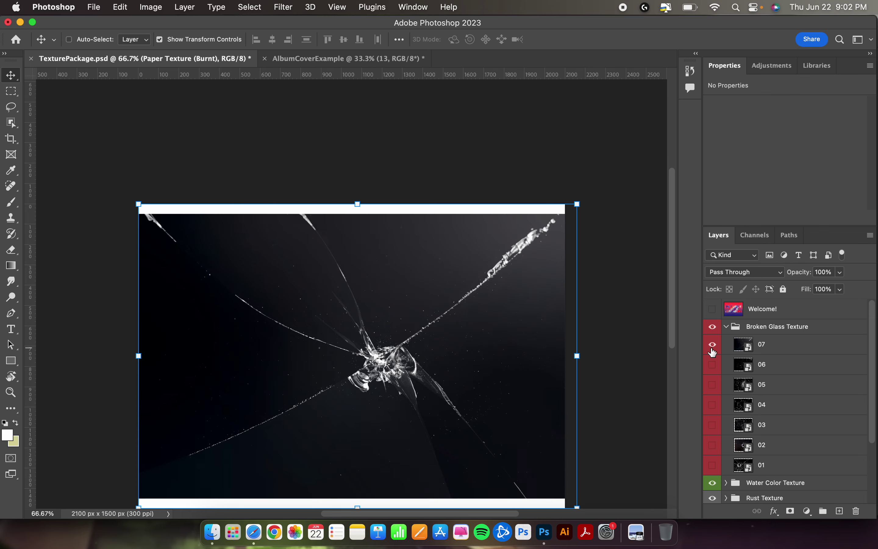
pyautogui.click(742, 344)
pyautogui.moveTo(439, 352); pyautogui.dragTo(388, 309)
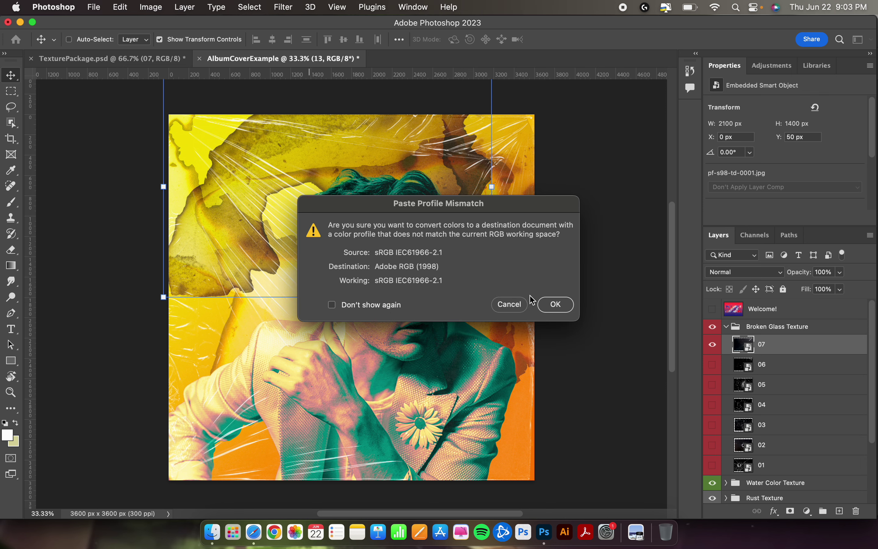
pyautogui.click(556, 304)
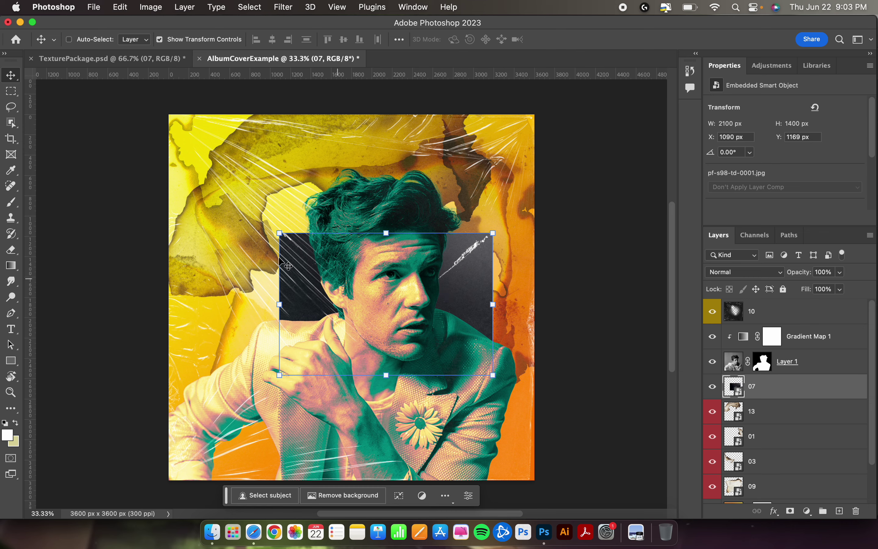
# Scale broken glass 07 to about 112.37% and position it to fill the cover, with its impact point behind the portrait's neck
pyautogui.moveTo(279, 233); pyautogui.dragTo(72, 95)
pyautogui.moveTo(493, 376); pyautogui.dragTo(642, 475)
pyautogui.moveTo(526, 318); pyautogui.dragTo(422, 317)
pyautogui.press('Return')
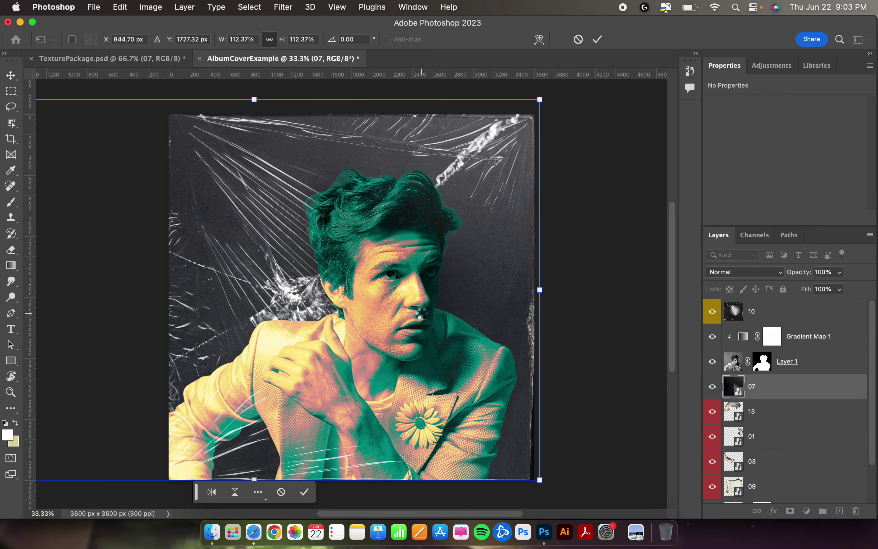
# Set the broken glass 07 layer's blend mode to Screen
pyautogui.click(762, 274)
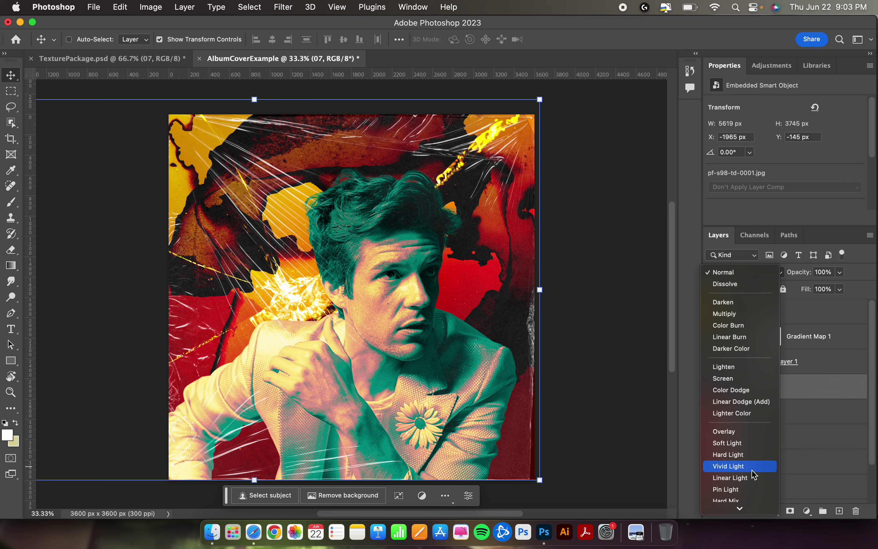
pyautogui.scroll(-1, 754, 479)
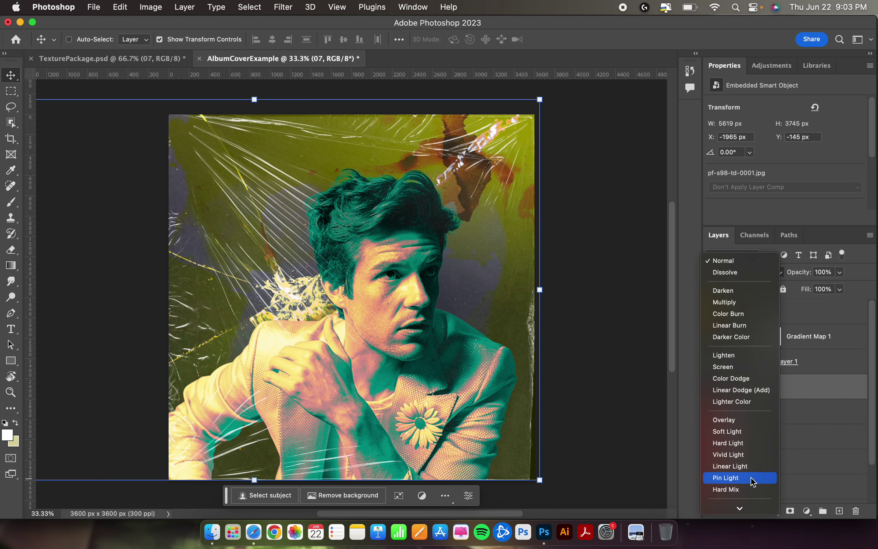
pyautogui.scroll(-3, 753, 480)
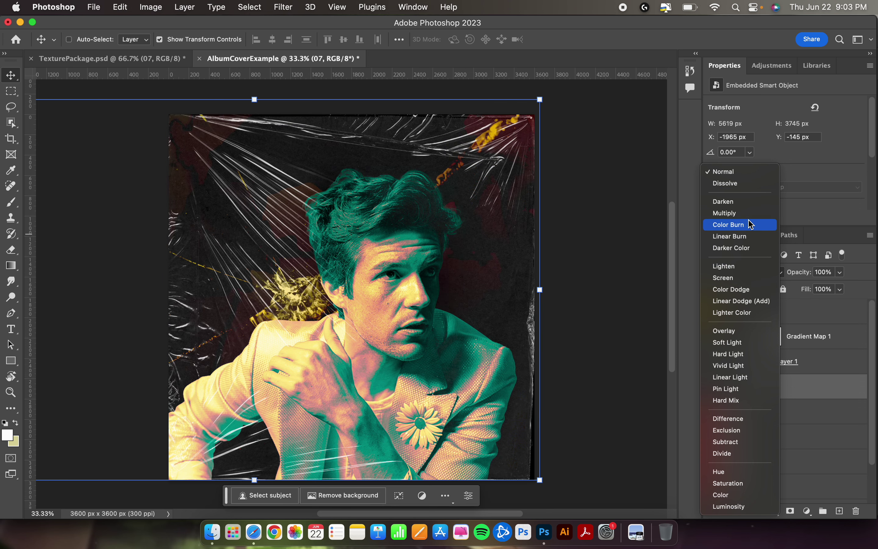
pyautogui.click(742, 279)
# Move broken glass 07 above the portrait's gradient map and shift it to about X -1009 px, Y -145 px, centering the impact over the face
pyautogui.moveTo(296, 290)
pyautogui.mouseDown()
pyautogui.moveTo(422, 359)
pyautogui.moveTo(491, 381)
pyautogui.moveTo(527, 373)
pyautogui.moveTo(347, 251)
pyautogui.moveTo(261, 229)
pyautogui.moveTo(282, 279)
pyautogui.mouseUp()
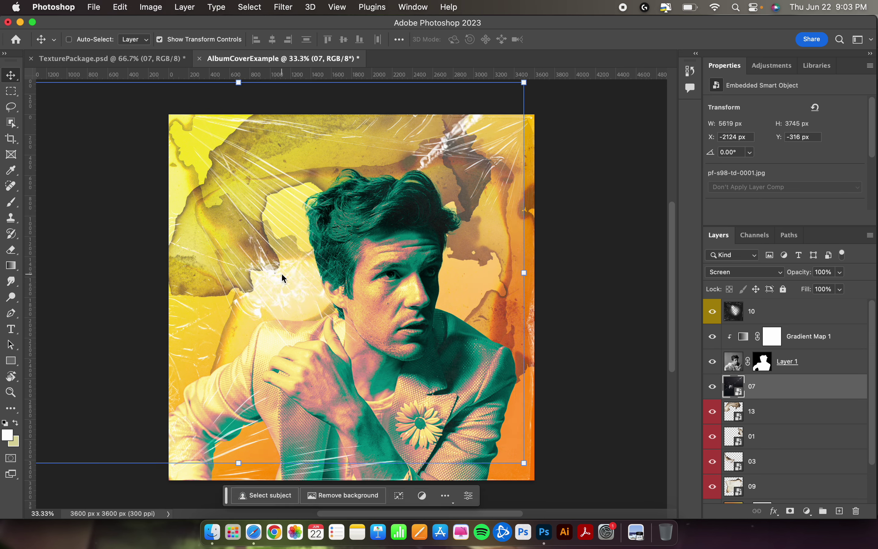
pyautogui.moveTo(743, 392); pyautogui.dragTo(739, 325)
pyautogui.click(253, 311)
pyautogui.moveTo(253, 312); pyautogui.dragTo(362, 324)
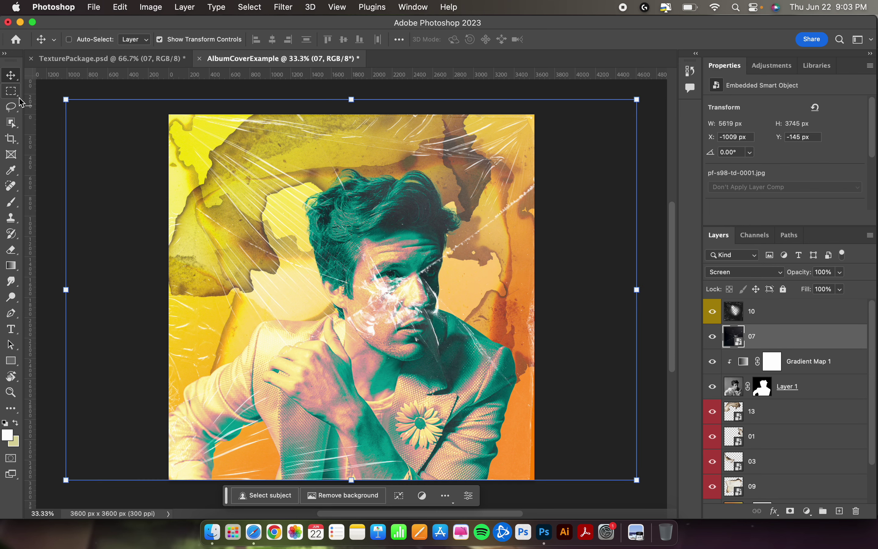
pyautogui.click(12, 91)
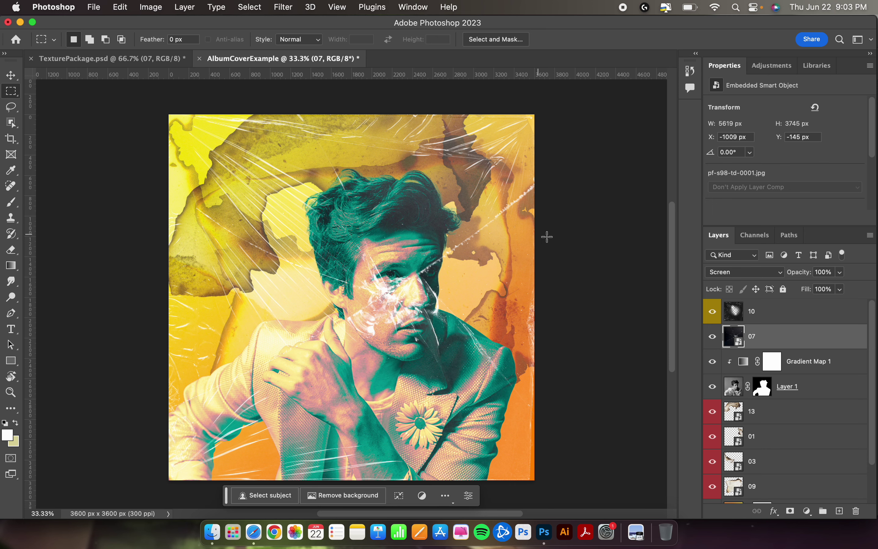
# Select the burnt paper 13 layer and set the canvas view's rotation angle to 0°
pyautogui.click(750, 414)
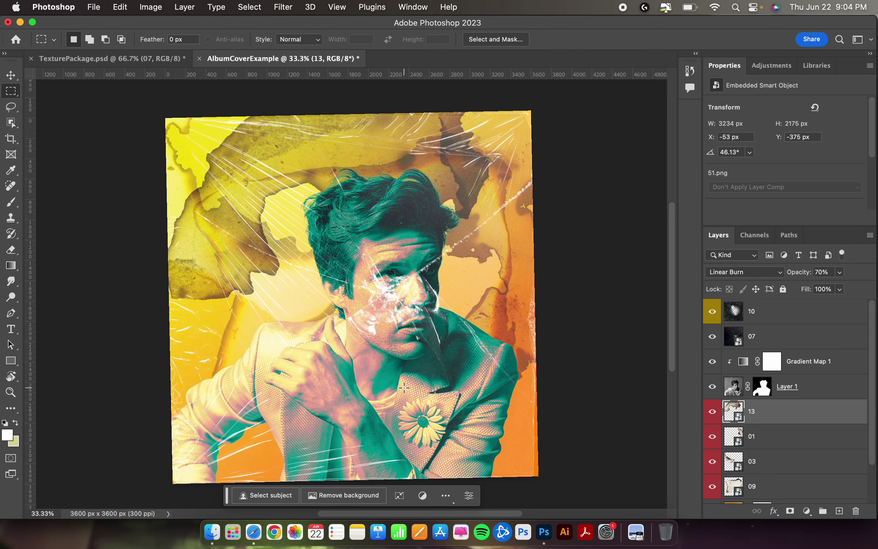
pyautogui.press('r')
pyautogui.doubleClick(125, 39)
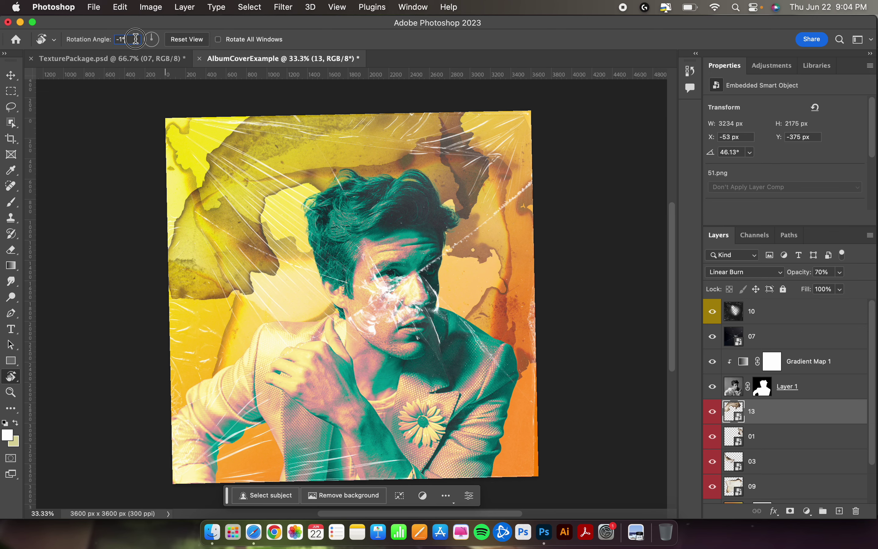
pyautogui.write('0')
pyautogui.press('Return')
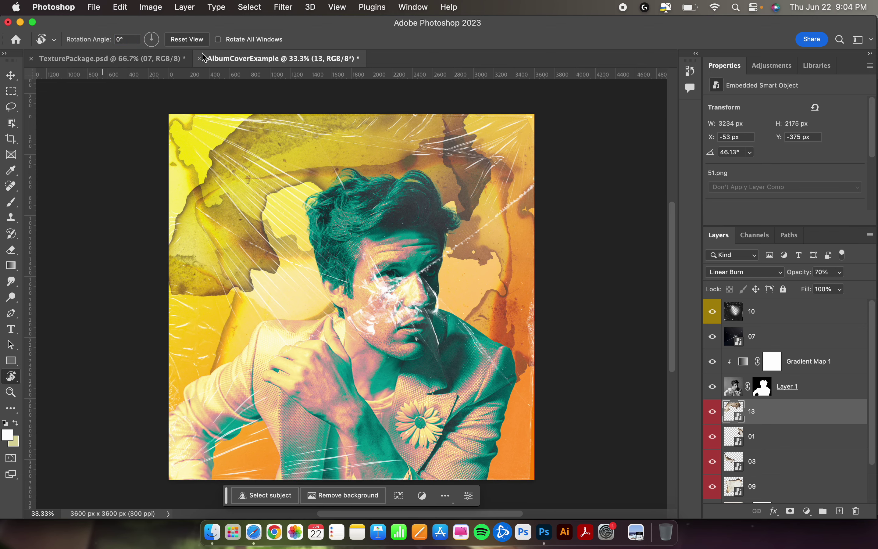
# In TexturePackage, select rust texture 18 and hide the Broken Glass Texture group
pyautogui.click(73, 56)
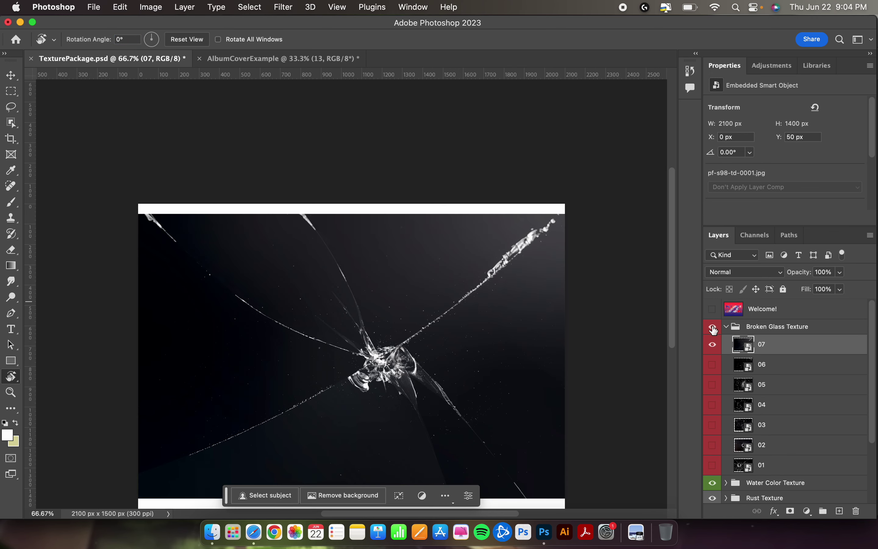
pyautogui.click(726, 326)
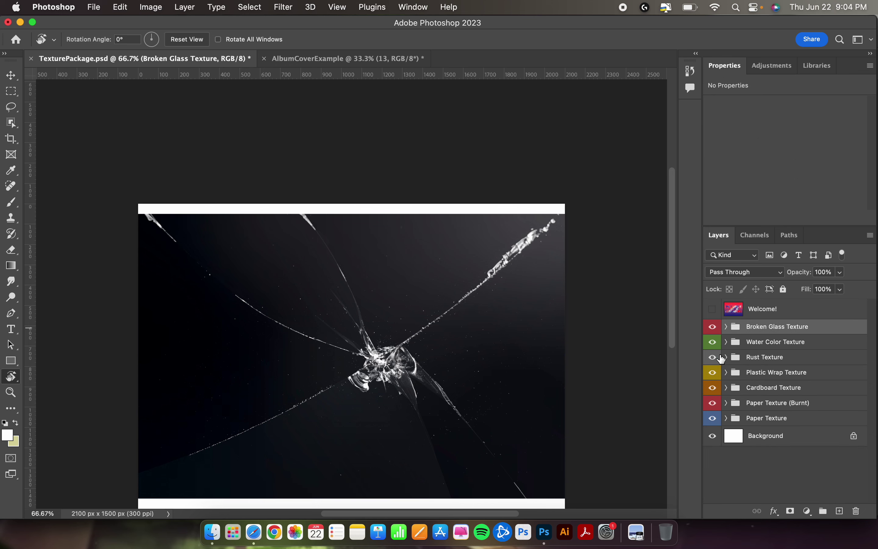
pyautogui.click(725, 357)
pyautogui.scroll(-3, 728, 363)
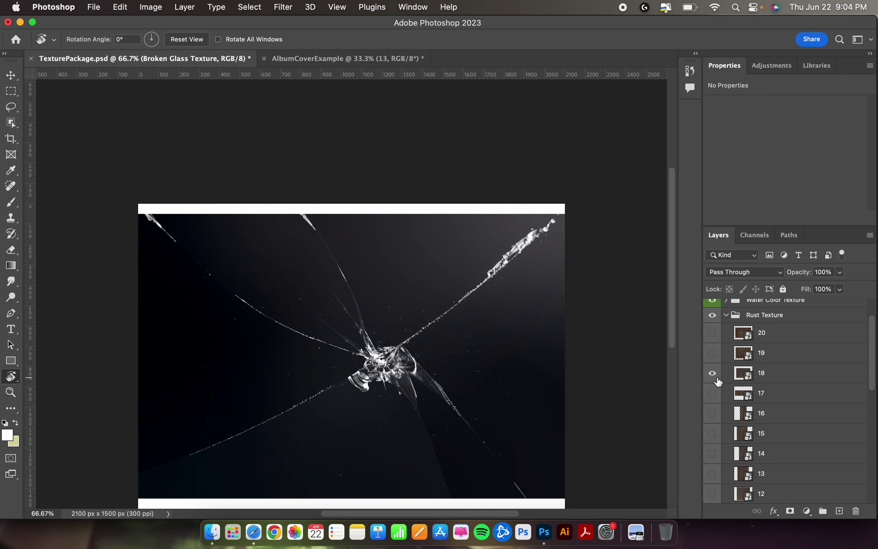
pyautogui.click(742, 377)
pyautogui.scroll(2, 742, 377)
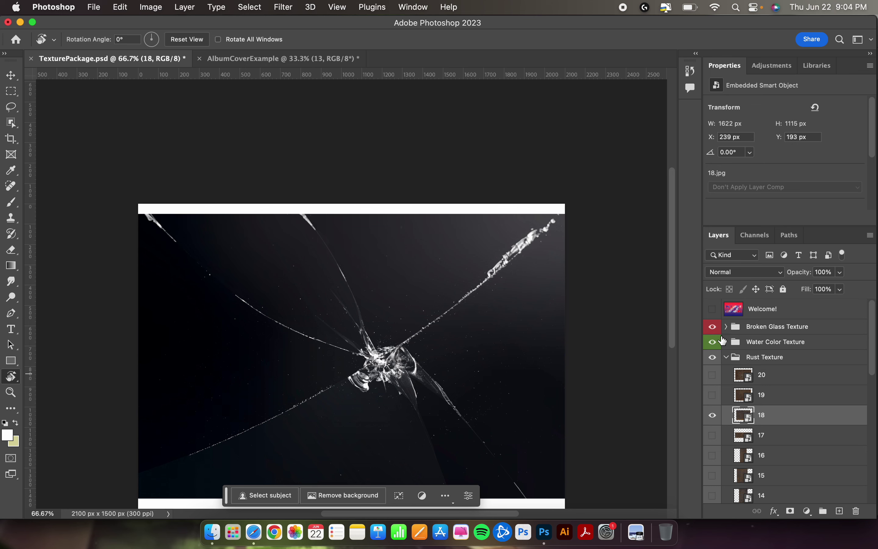
pyautogui.click(712, 326)
# Copy rust texture 18 into AlbumCoverExample directly above burnt paper 13, accepting the color profile conversion
pyautogui.press('v')
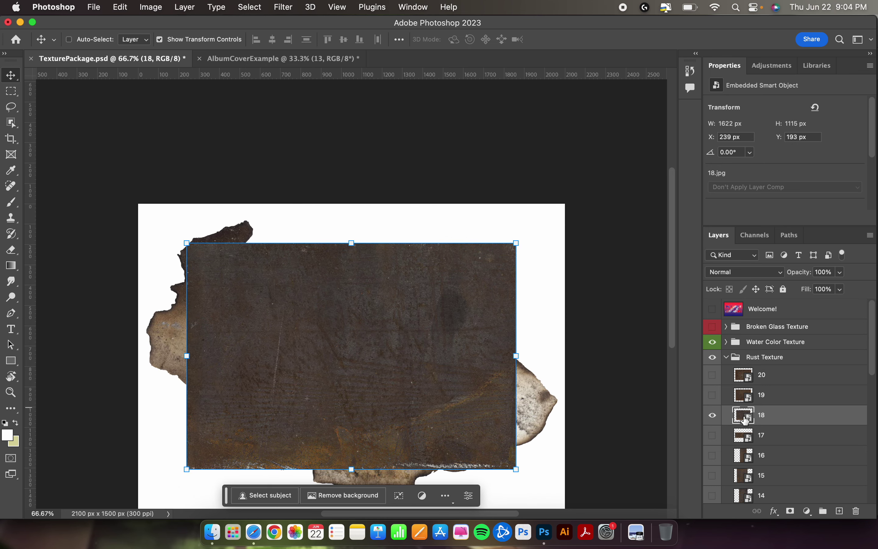
pyautogui.moveTo(409, 385); pyautogui.dragTo(262, 56)
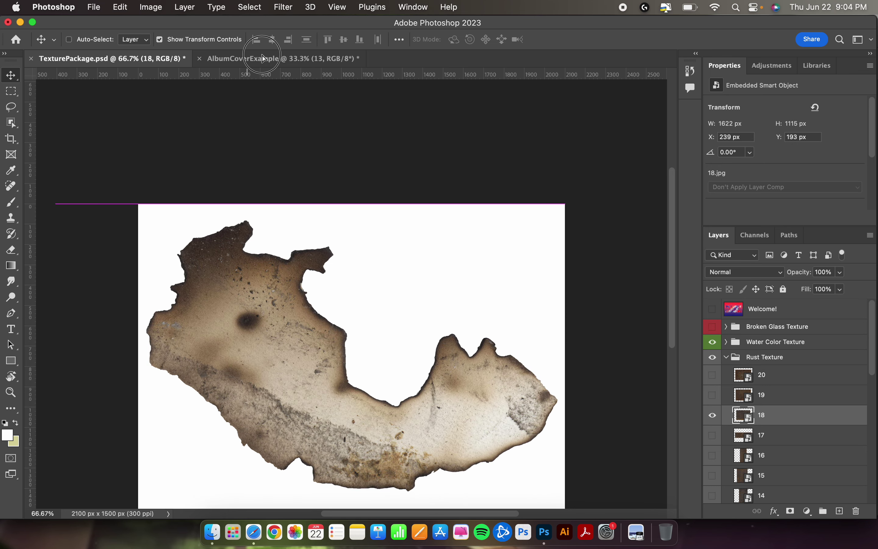
pyautogui.click(262, 58)
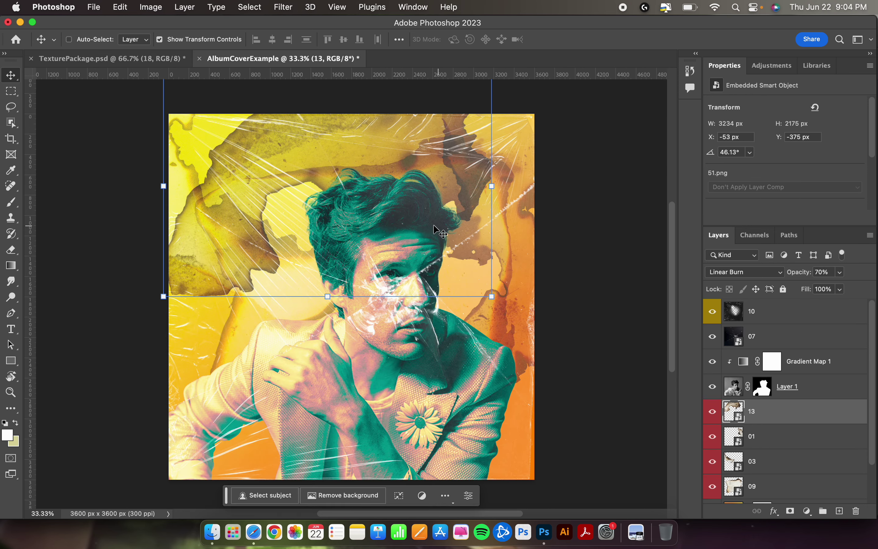
pyautogui.click(160, 59)
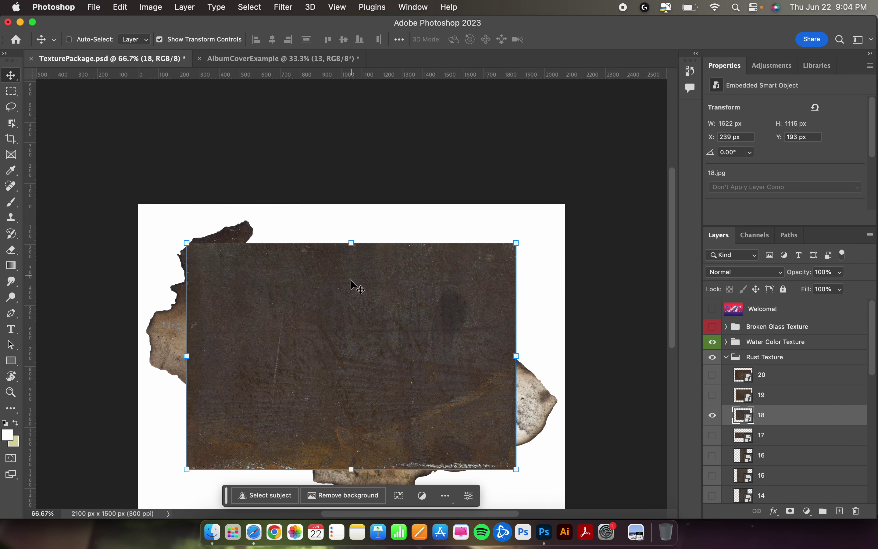
pyautogui.moveTo(350, 281); pyautogui.dragTo(343, 332)
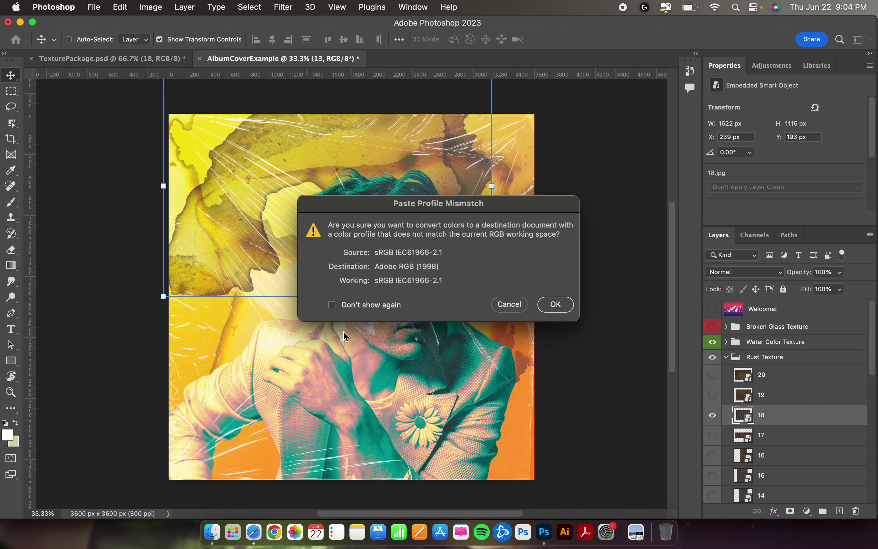
pyautogui.click(547, 306)
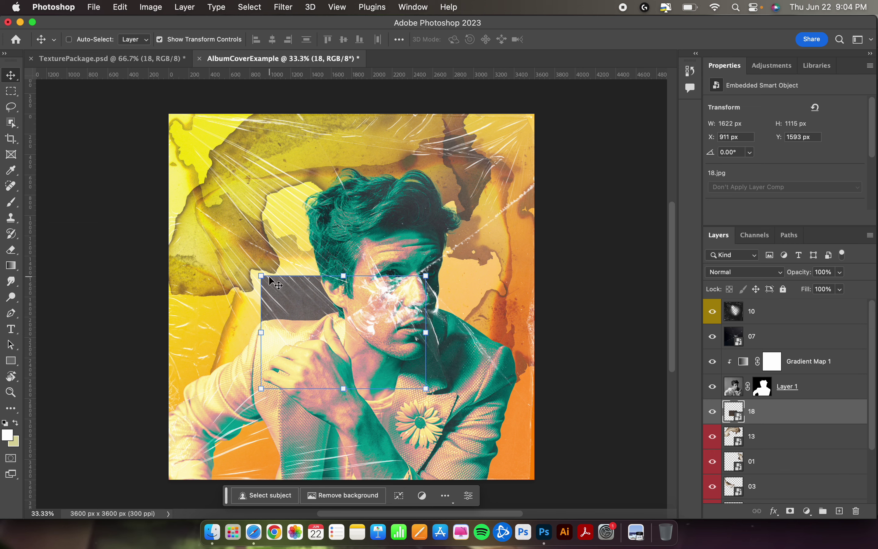
# Enlarge rust texture 18 to about 3809 x 2618 px and position it at about X -53 px, Y 1408 px, spanning the cover's lower part
pyautogui.moveTo(261, 276); pyautogui.dragTo(72, 197)
pyautogui.moveTo(275, 323); pyautogui.dragTo(339, 437)
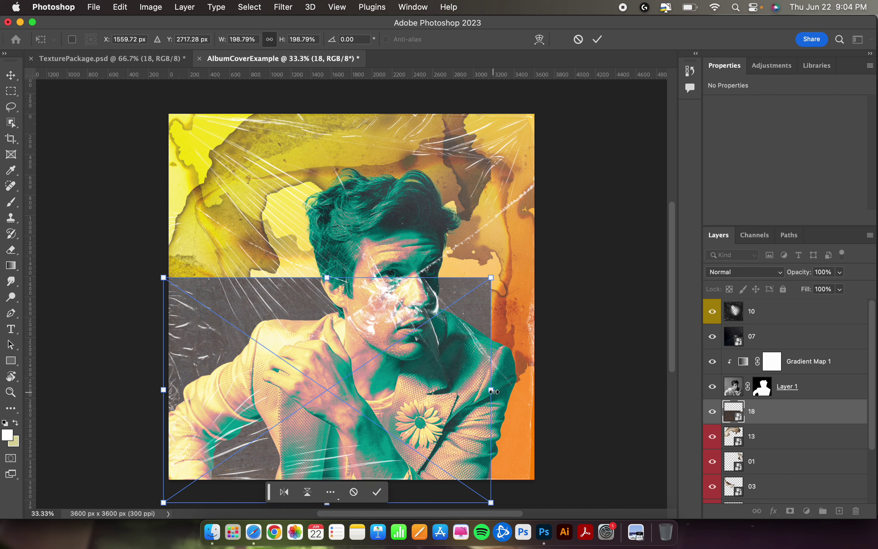
pyautogui.moveTo(491, 390); pyautogui.dragTo(555, 395)
pyautogui.press('Return')
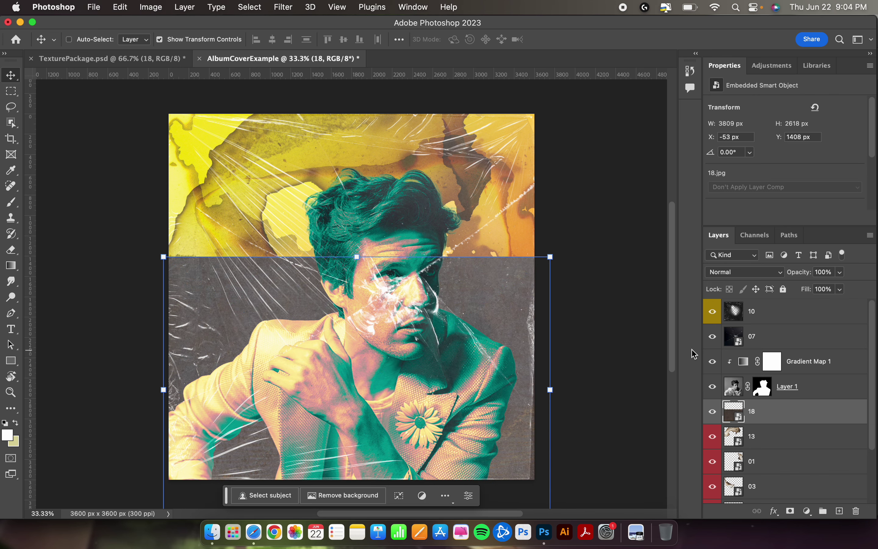
# Blend rust texture 18 with Vivid Light and scale it to about 361.09% so it covers the whole background
pyautogui.click(767, 275)
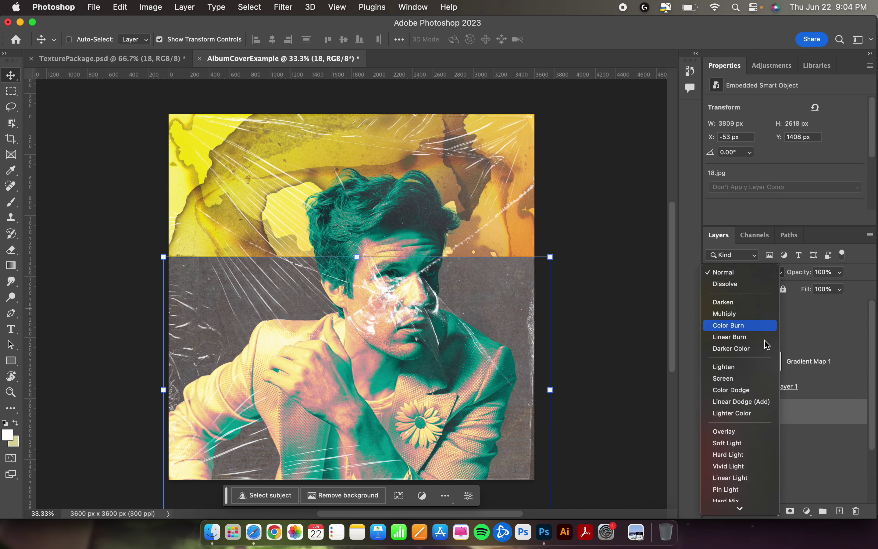
pyautogui.click(761, 469)
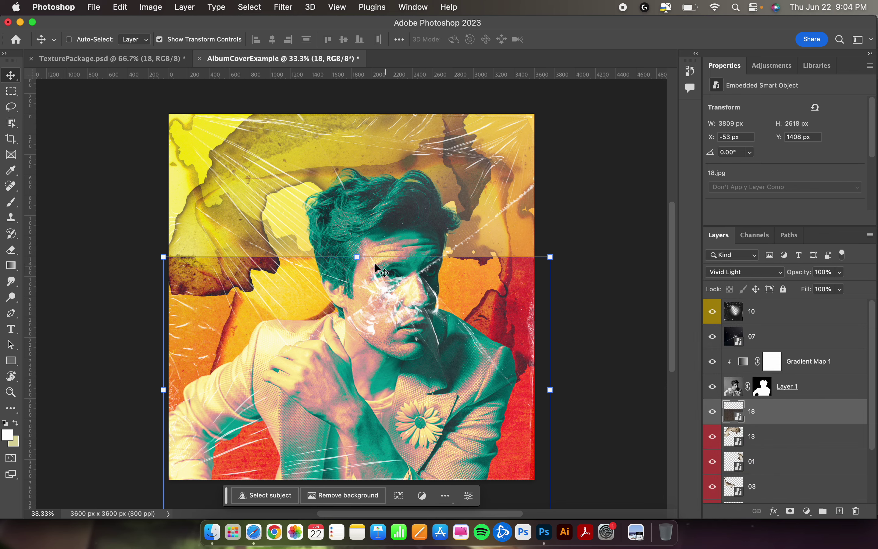
pyautogui.press('super+t')
pyautogui.moveTo(368, 256); pyautogui.dragTo(371, 116)
pyautogui.press('Return')
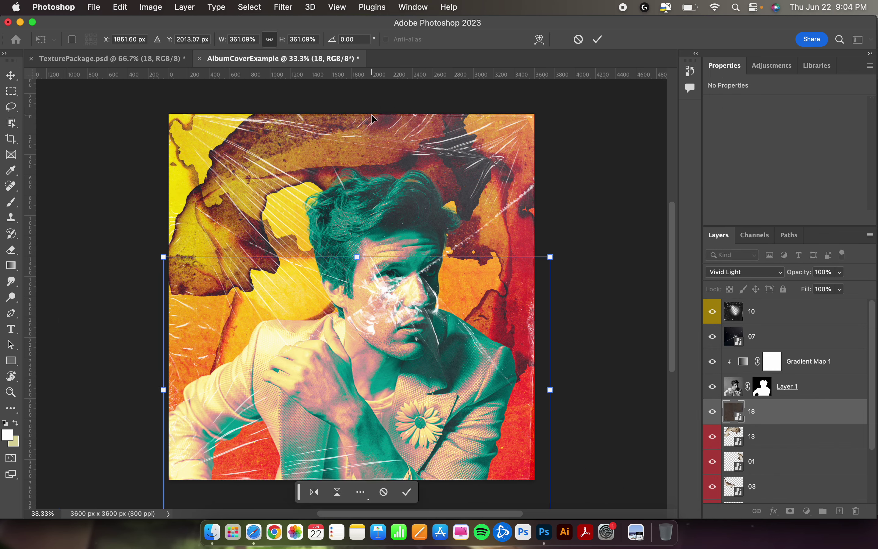
pyautogui.click(14, 94)
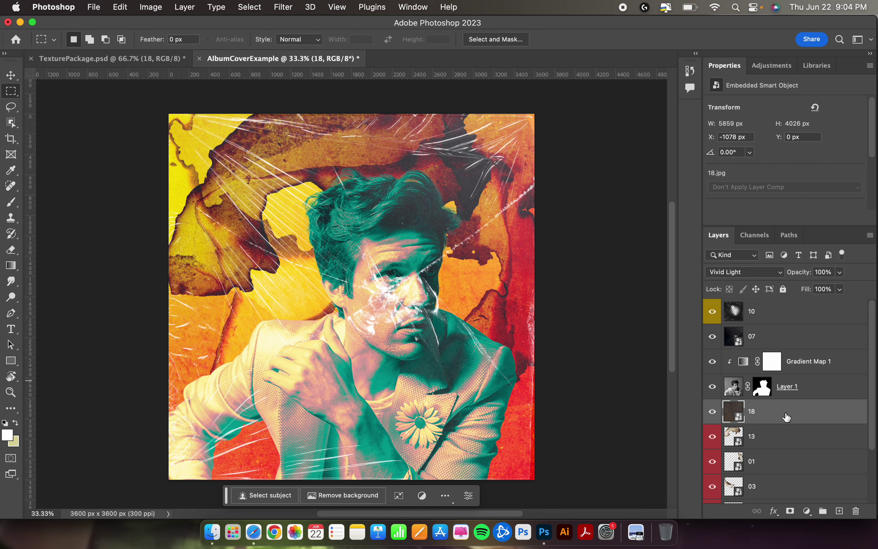
pyautogui.click(728, 392)
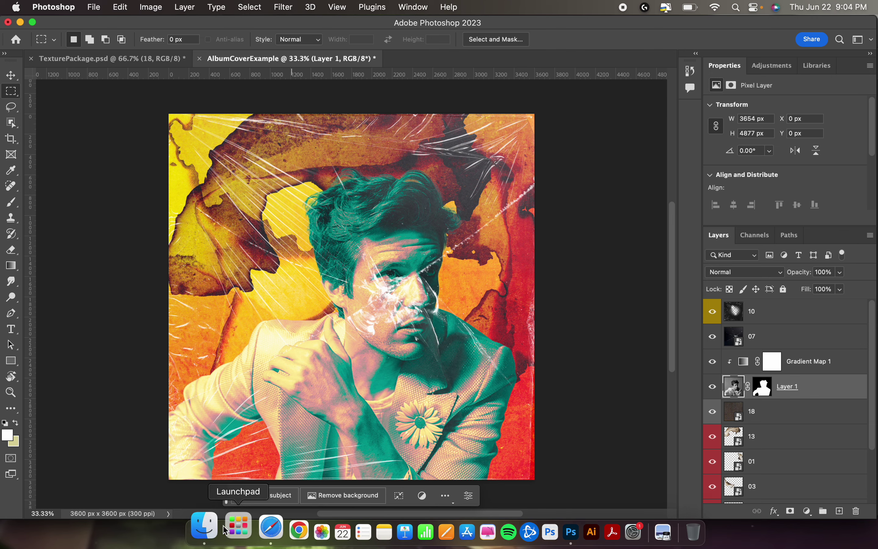
# Switch to Safari and open dafont.com to look for a title font
pyautogui.click(255, 533)
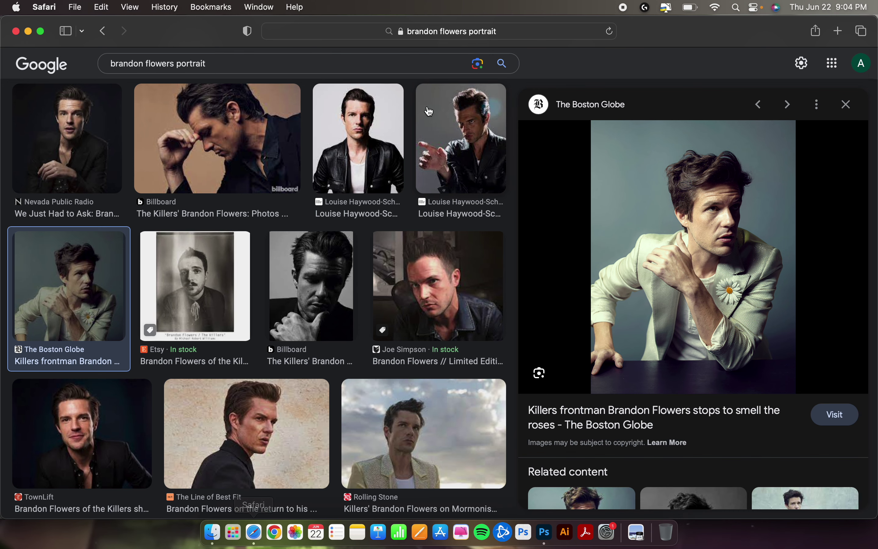
pyautogui.click(506, 34)
pyautogui.write('dafont.com')
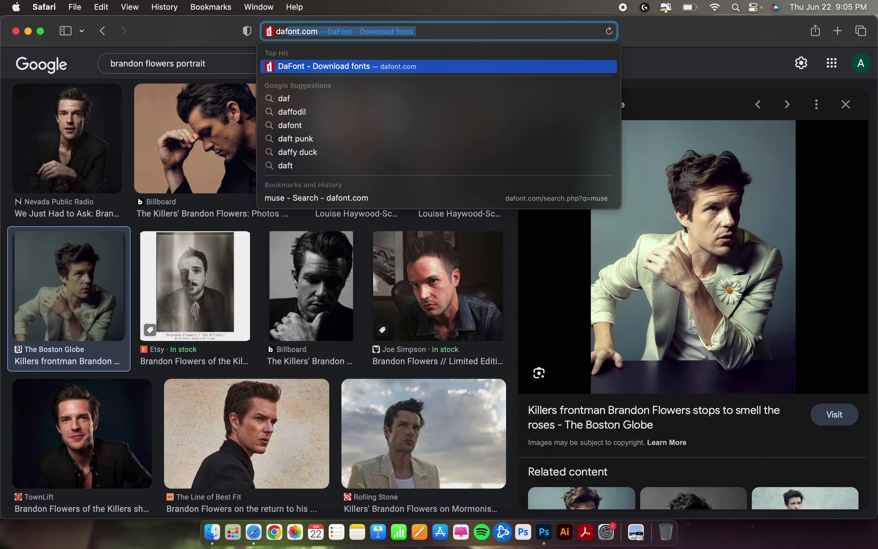
pyautogui.press('Return')
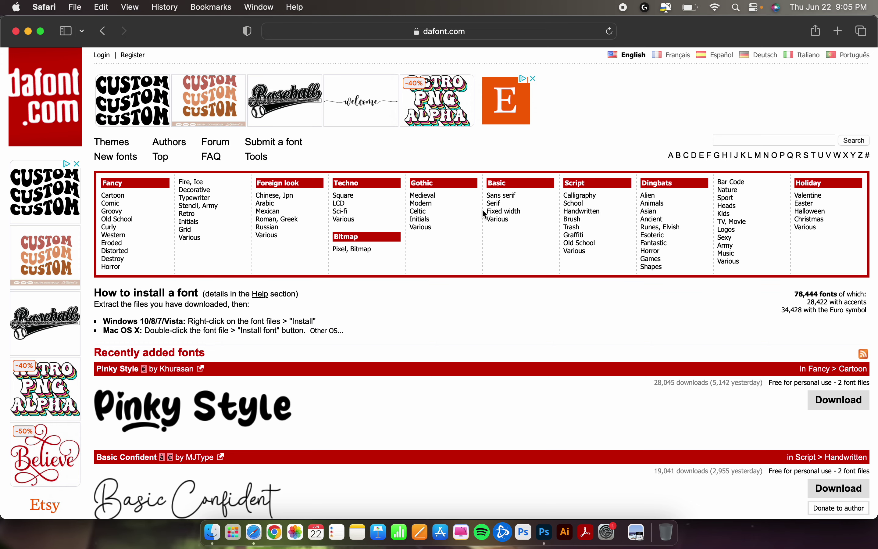
pyautogui.scroll(-15, 477, 236)
pyautogui.scroll(15, 481, 241)
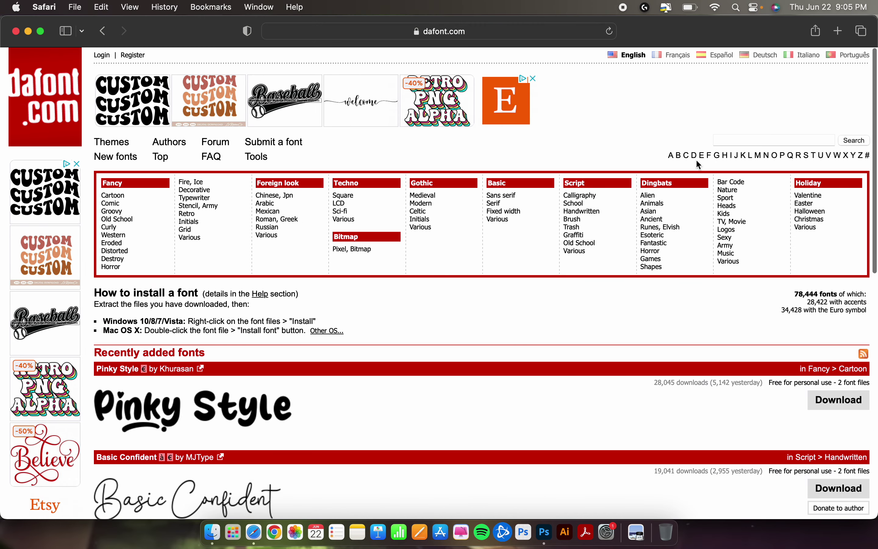
# Search DaFont for "vegas" and look through the matching fonts
pyautogui.click(741, 138)
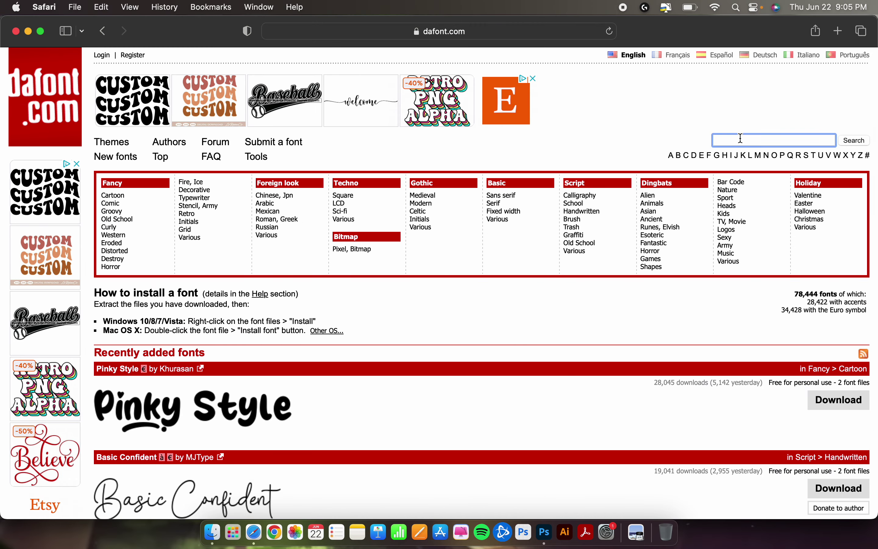
pyautogui.press('Return')
pyautogui.scroll(-10, 560, 220)
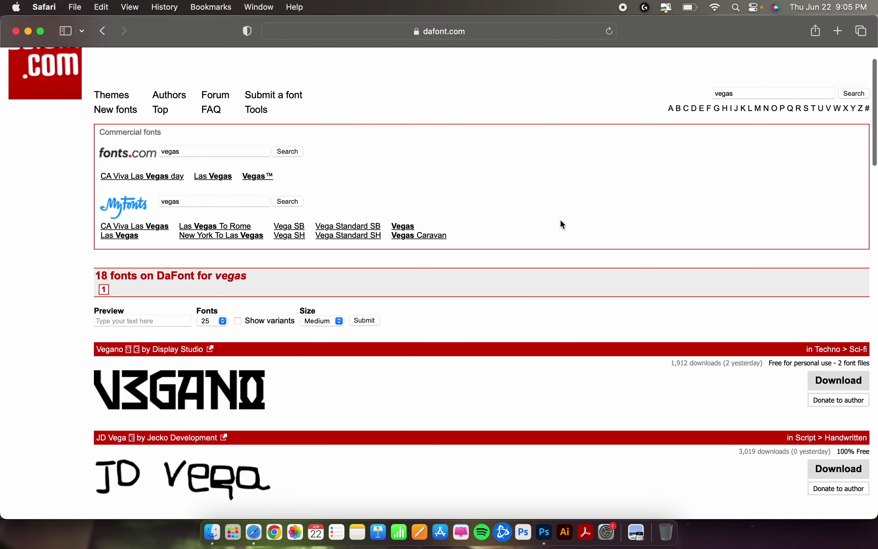
pyautogui.scroll(-3, 561, 220)
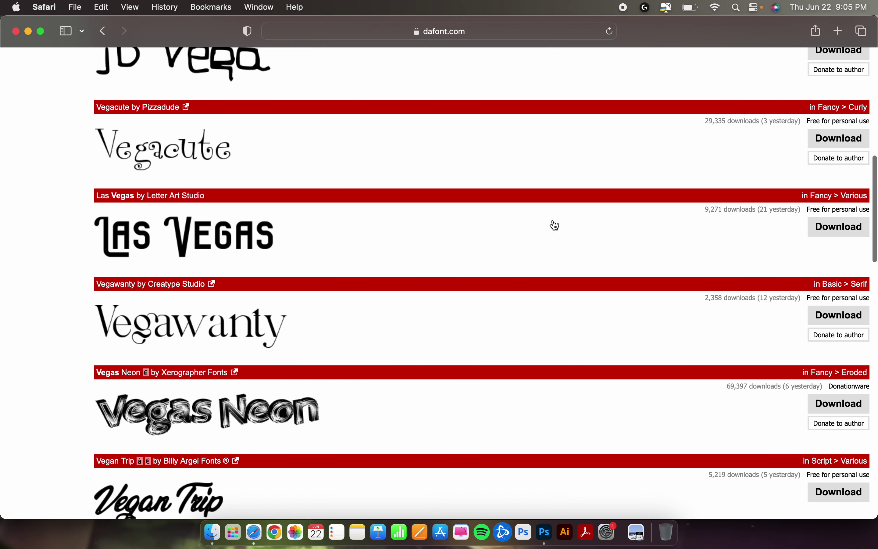
pyautogui.scroll(-7, 244, 244)
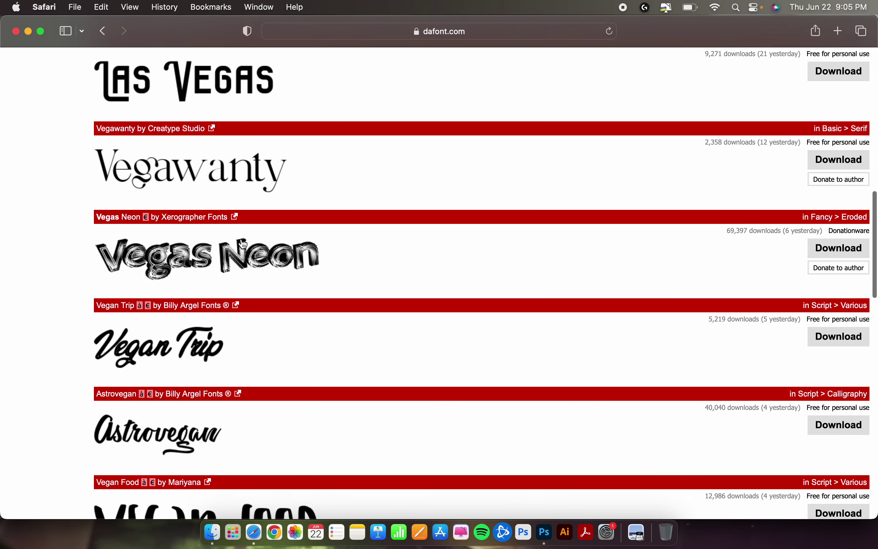
pyautogui.scroll(15, 241, 214)
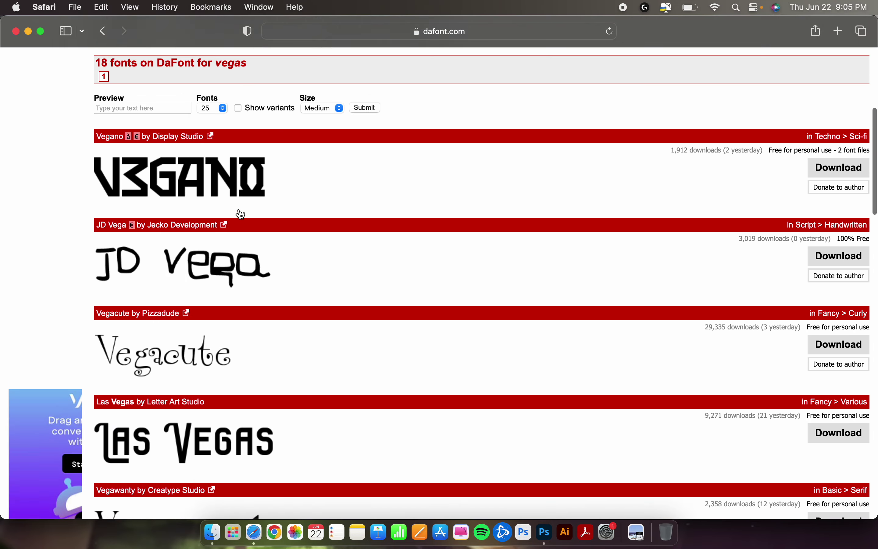
# Download the Las Vegas font by Letter Art Studio and open its downloaded folder
pyautogui.scroll(-14, 241, 214)
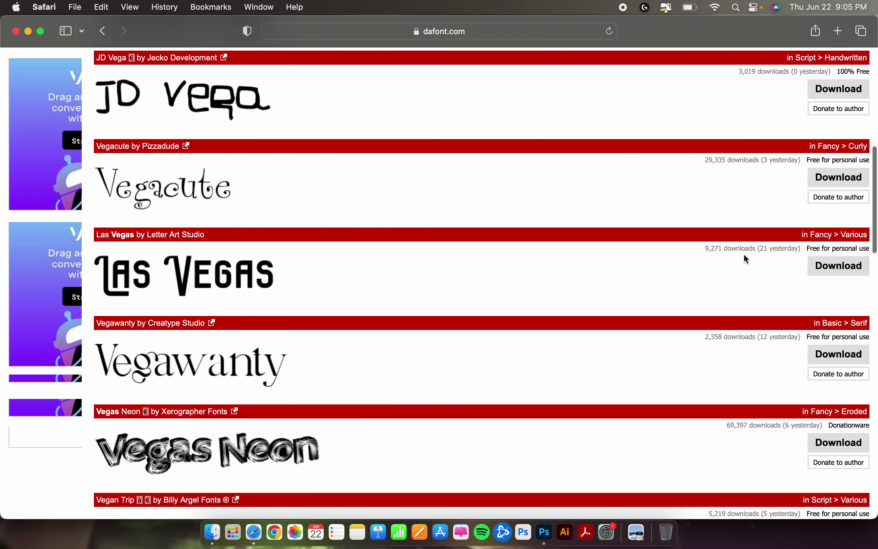
pyautogui.click(823, 263)
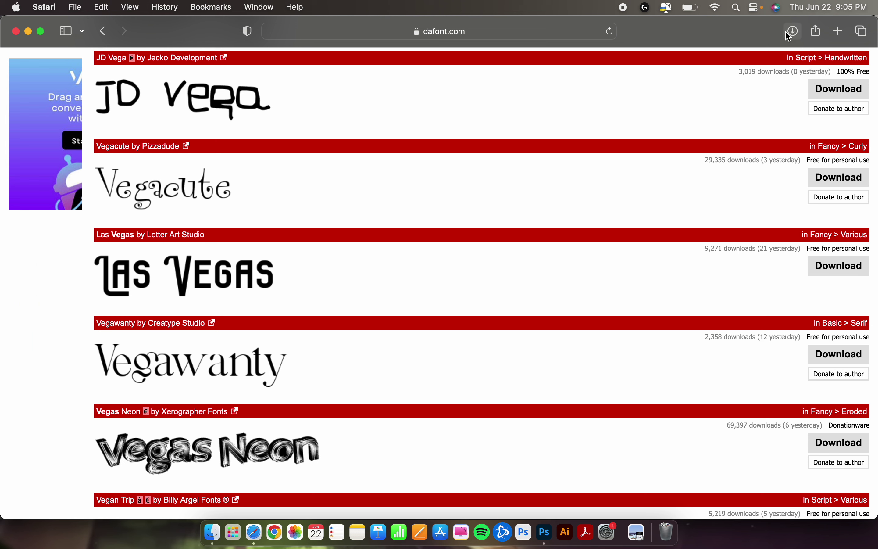
pyautogui.click(794, 34)
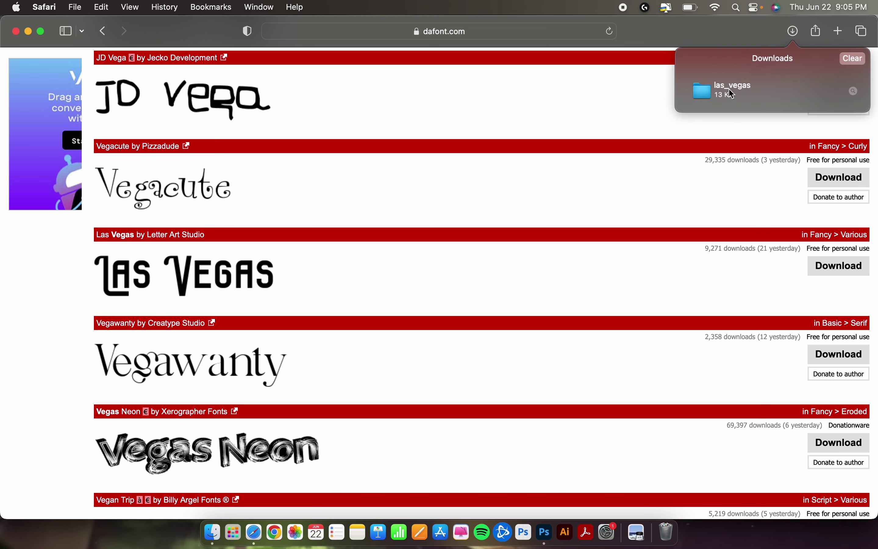
pyautogui.doubleClick(709, 97)
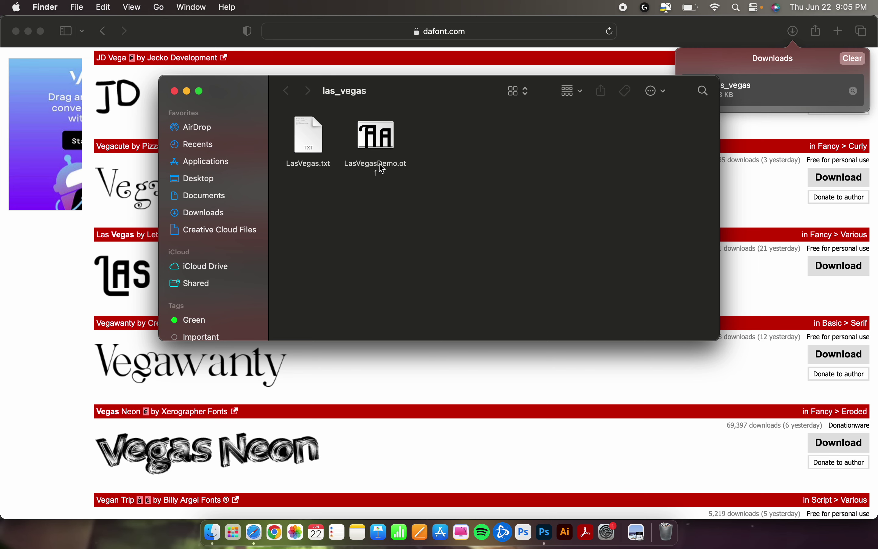
# Install LasVegasDemo.otf in Font Book and look through the user-installed fonts for it
pyautogui.doubleClick(378, 136)
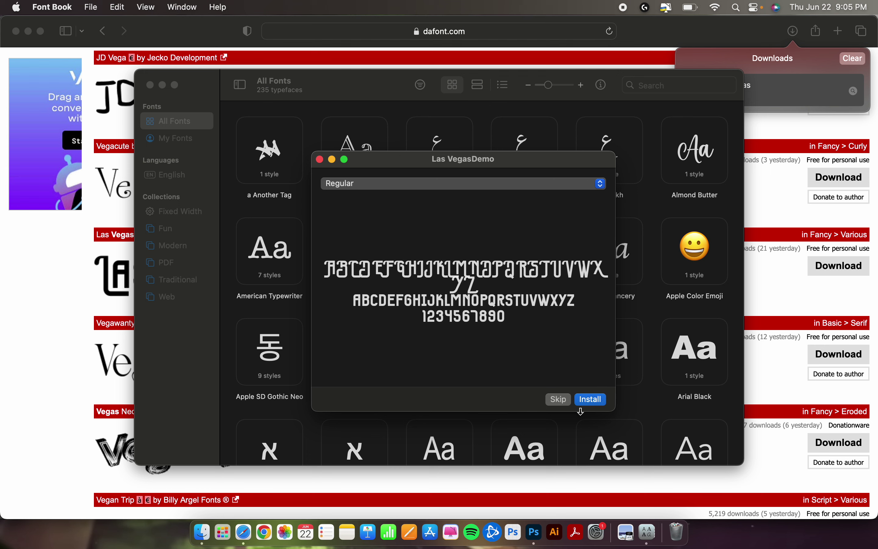
pyautogui.click(593, 400)
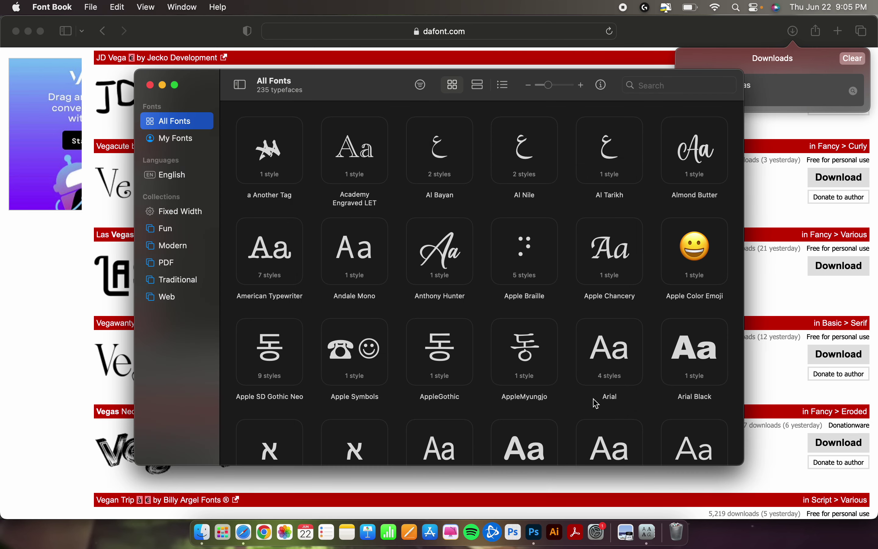
pyautogui.click(184, 143)
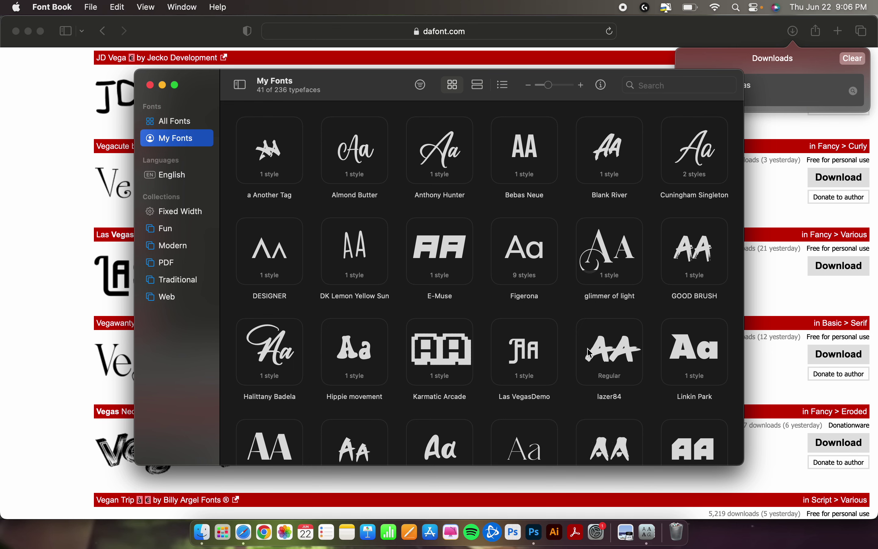
pyautogui.scroll(-1, 589, 354)
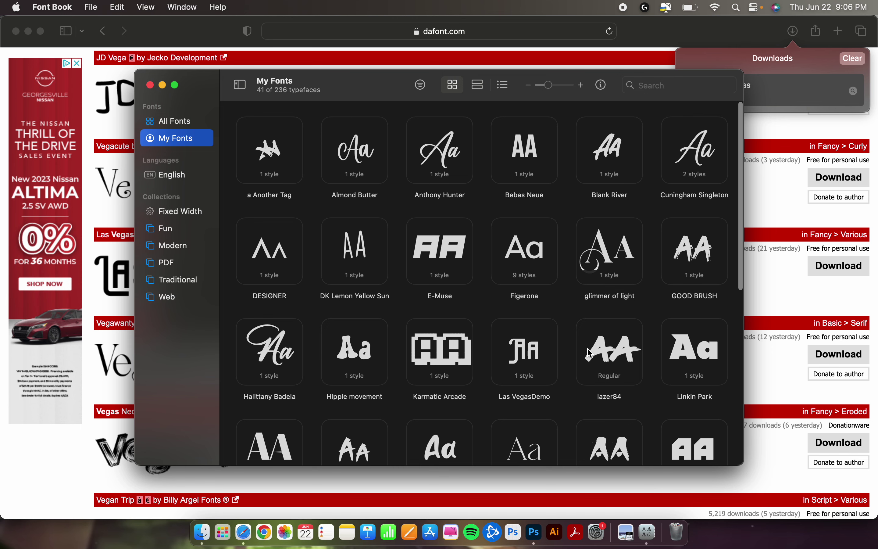
pyautogui.scroll(-3, 589, 354)
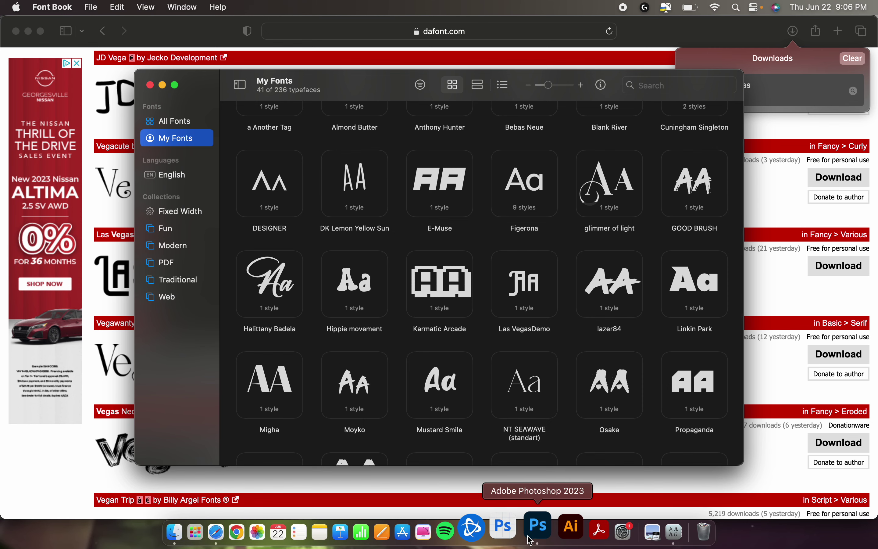
# Switch to Photoshop and set the Type tool's font to Las VegasDemo Regular
pyautogui.click(535, 533)
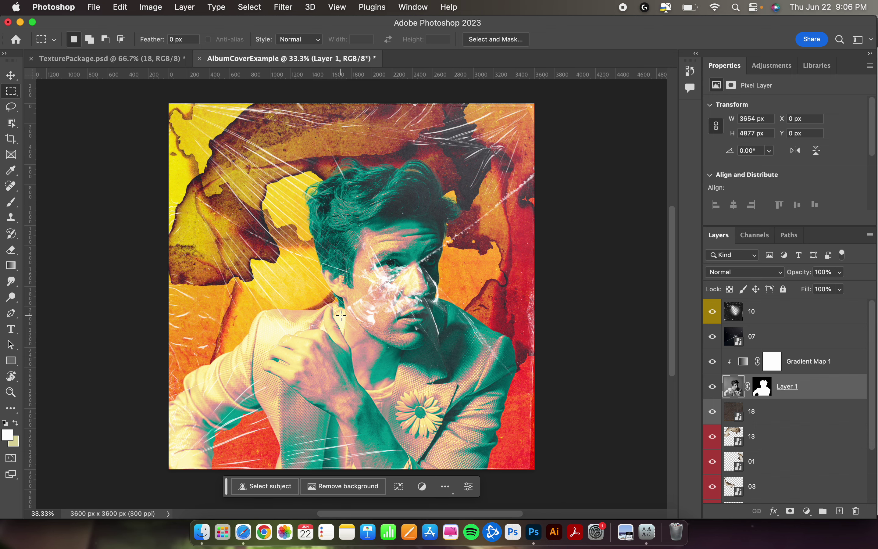
pyautogui.click(12, 330)
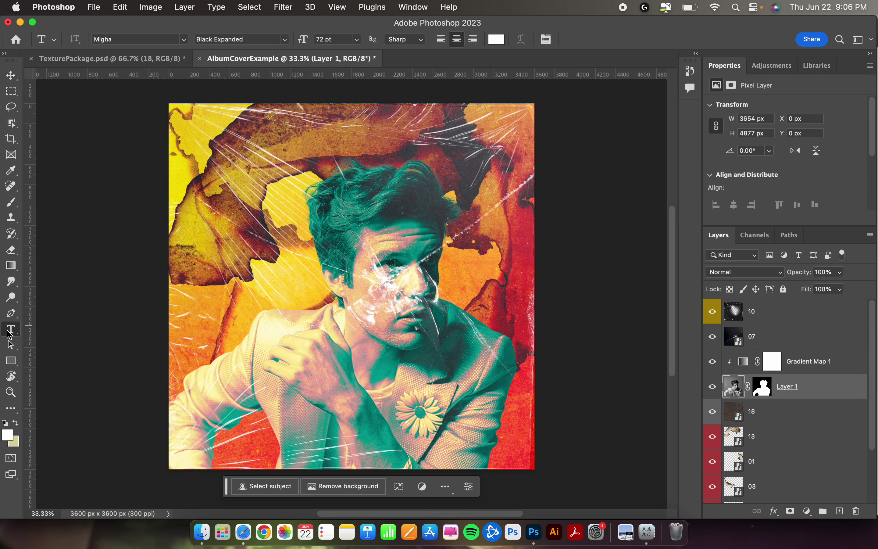
pyautogui.click(137, 39)
pyautogui.press('BackSpace')
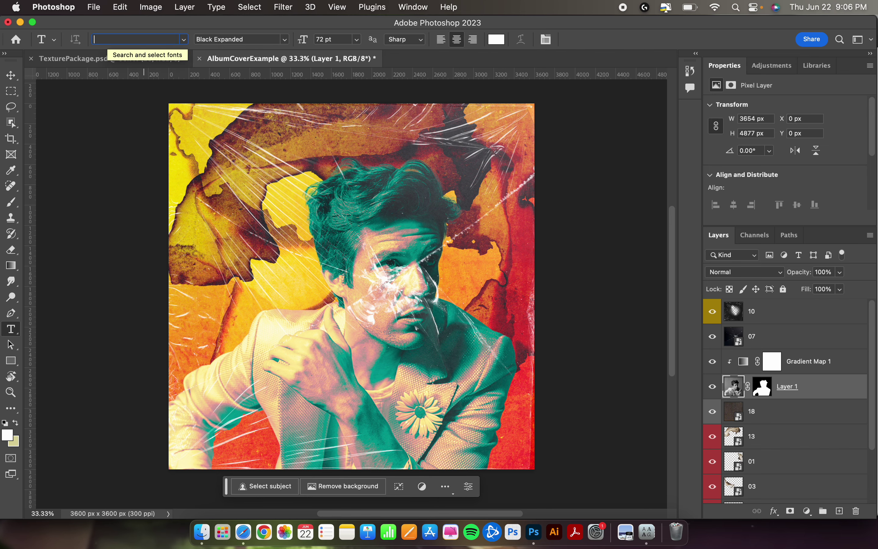
pyautogui.write('las')
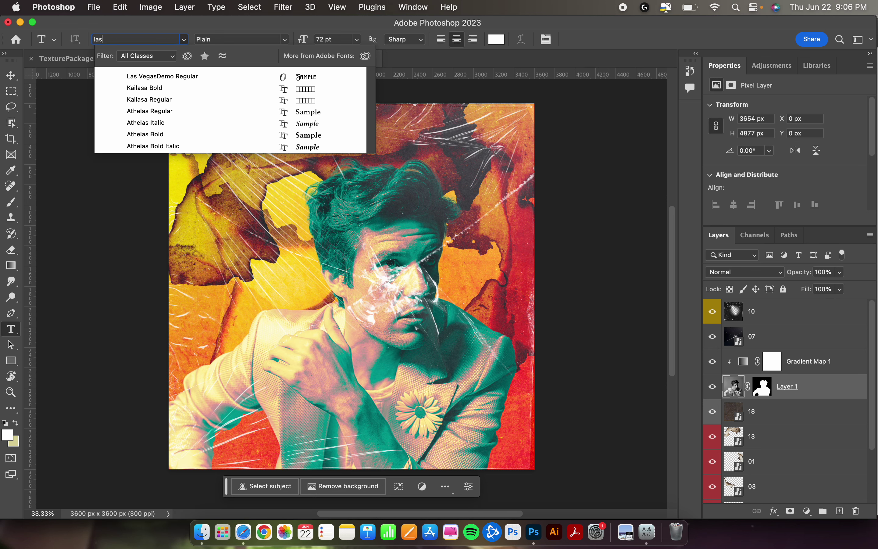
pyautogui.press('Down')
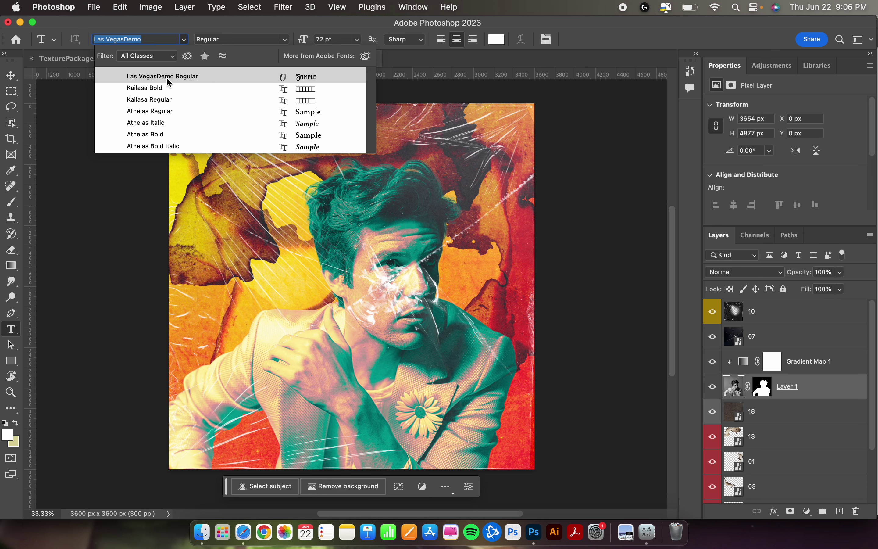
pyautogui.click(176, 77)
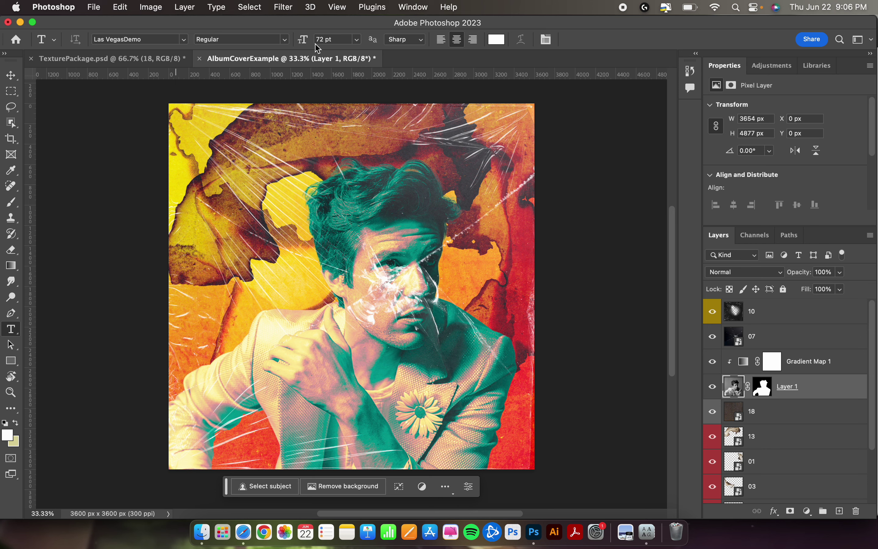
# Set the type size to 150 pt and the text colour to white
pyautogui.click(356, 40)
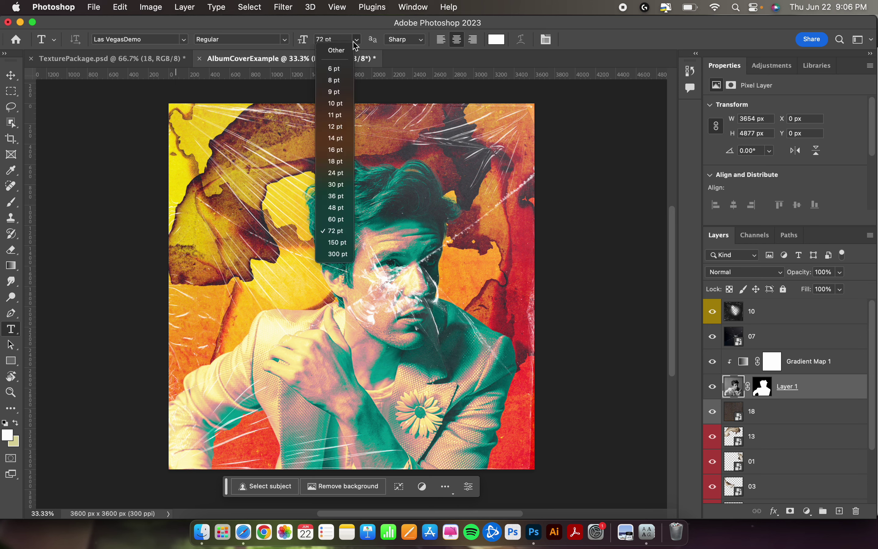
pyautogui.click(335, 244)
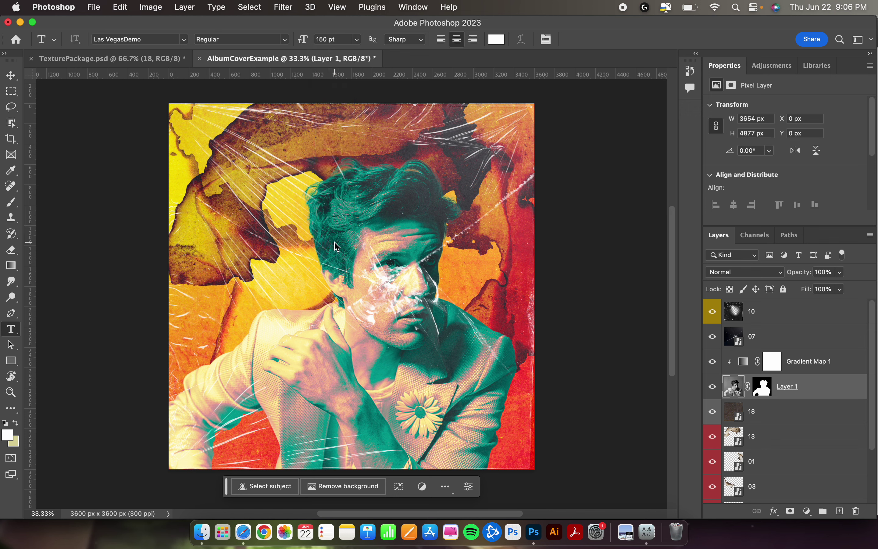
pyautogui.click(357, 42)
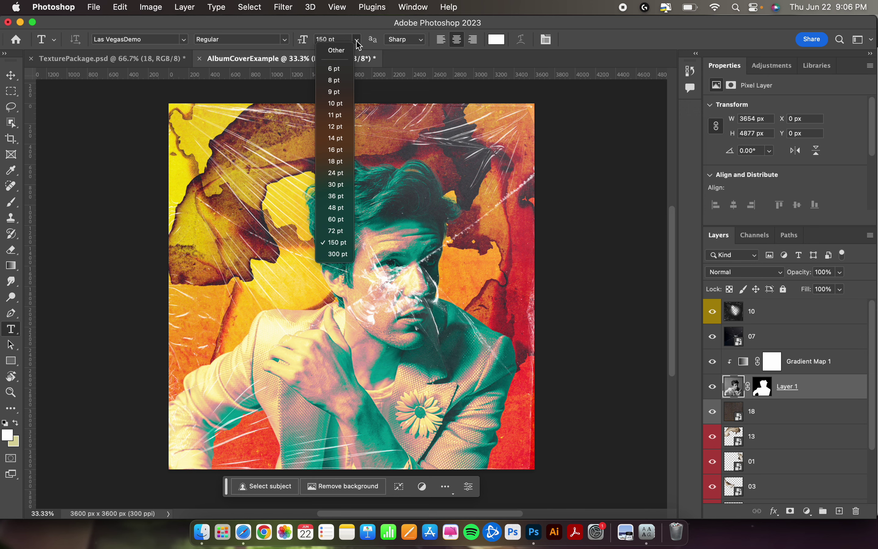
pyautogui.click(340, 242)
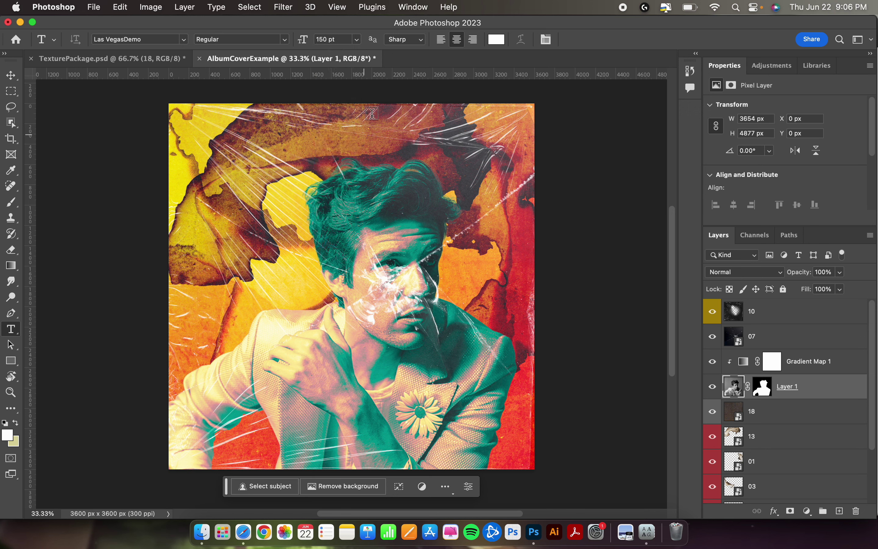
pyautogui.click(496, 40)
pyautogui.moveTo(599, 295); pyautogui.dragTo(541, 259)
pyautogui.click(814, 253)
# Add the left-aligned title "The Killers" across the portrait's hair, on a text layer above texture 10
pyautogui.click(741, 315)
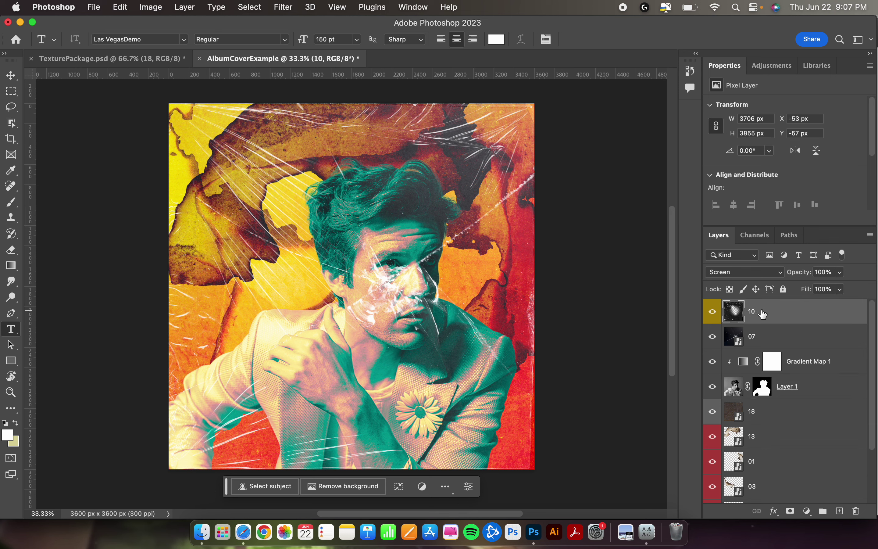
pyautogui.click(244, 232)
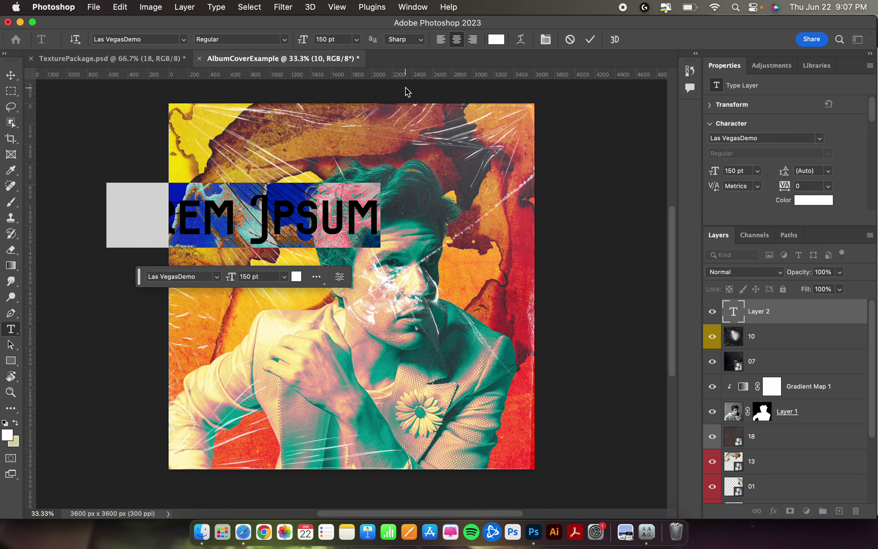
pyautogui.click(441, 39)
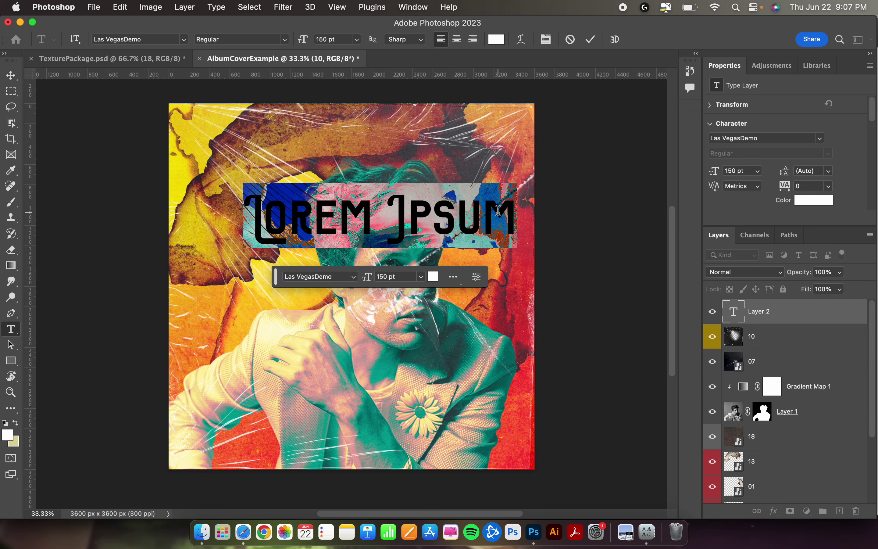
pyautogui.write('THE')
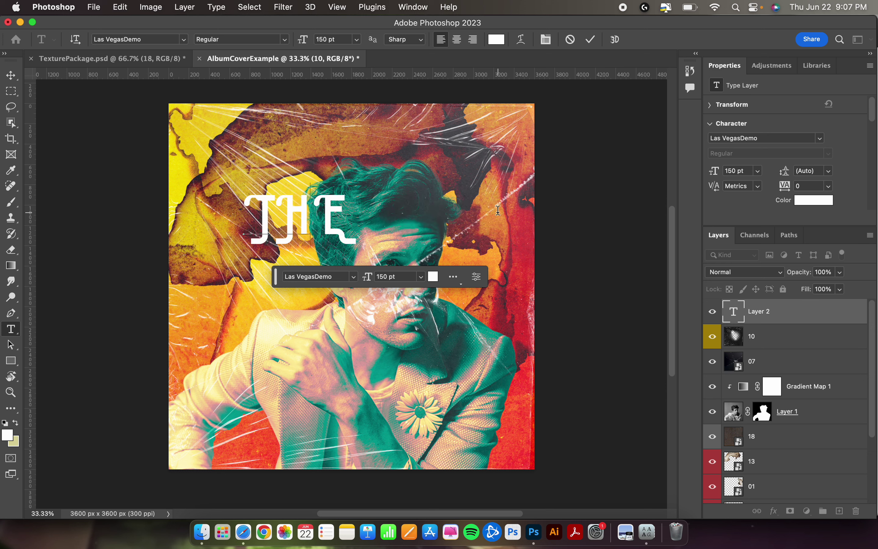
pyautogui.press('BackSpace')
pyautogui.press('BackSpace')
pyautogui.write('HE K')
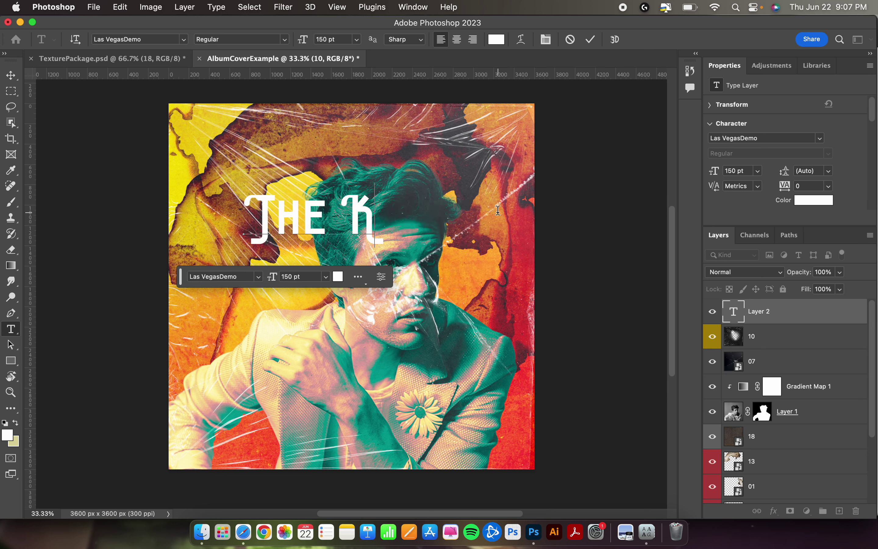
pyautogui.write('ILL')
pyautogui.write('S')
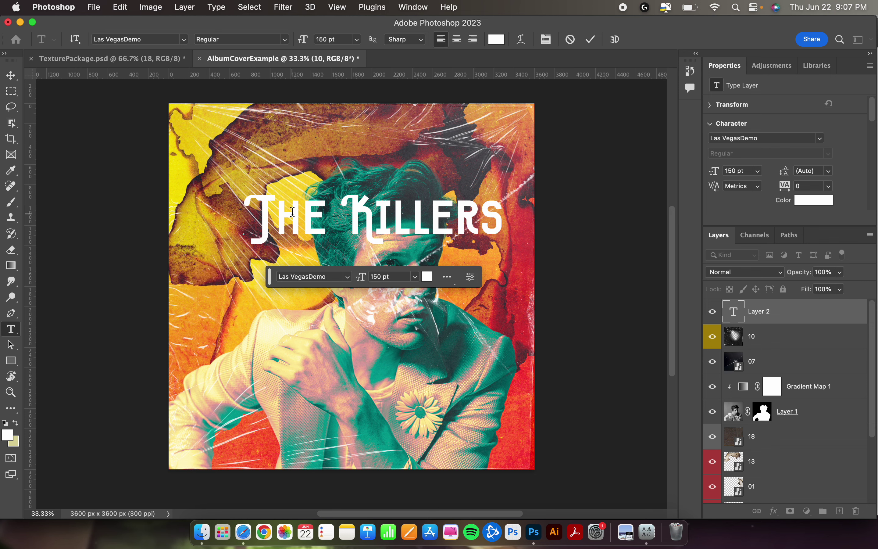
# Delete "Killers" from the title so that the text layer contains only "The"
pyautogui.press('BackSpace')
pyautogui.press('BackSpace')
pyautogui.press('BackSpace')
pyautogui.press('BackSpace')
pyautogui.press('BackSpace')
pyautogui.press('BackSpace')
pyautogui.press('BackSpace')
pyautogui.press('BackSpace')
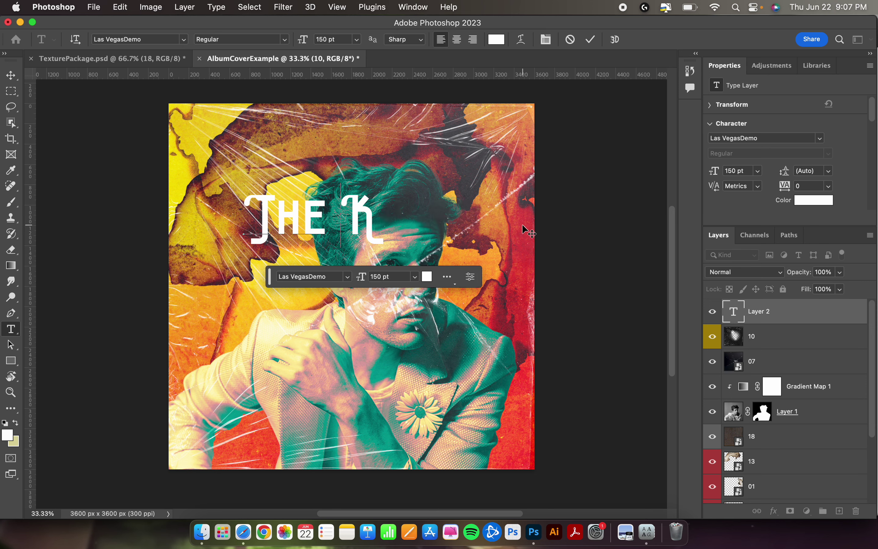
pyautogui.click(11, 75)
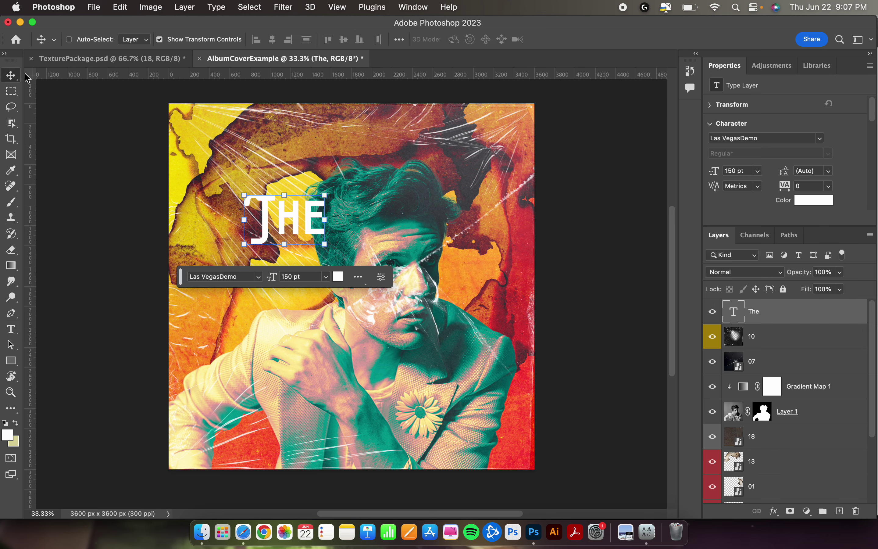
# Shrink "The" to about 83.83 pt and move it to the top centre of the cover
pyautogui.moveTo(319, 216); pyautogui.dragTo(360, 128)
pyautogui.hotkey('ctrl', 't')
pyautogui.press('Return')
# Add "Killers" as a separate text layer, scale it to about 144.29%, and move it up below "The"
pyautogui.press('t')
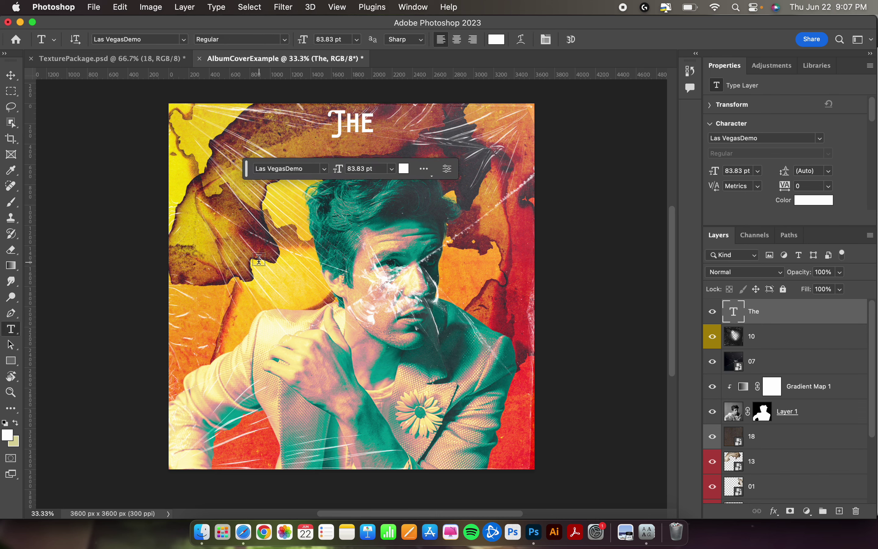
pyautogui.click(254, 241)
pyautogui.write('Killers')
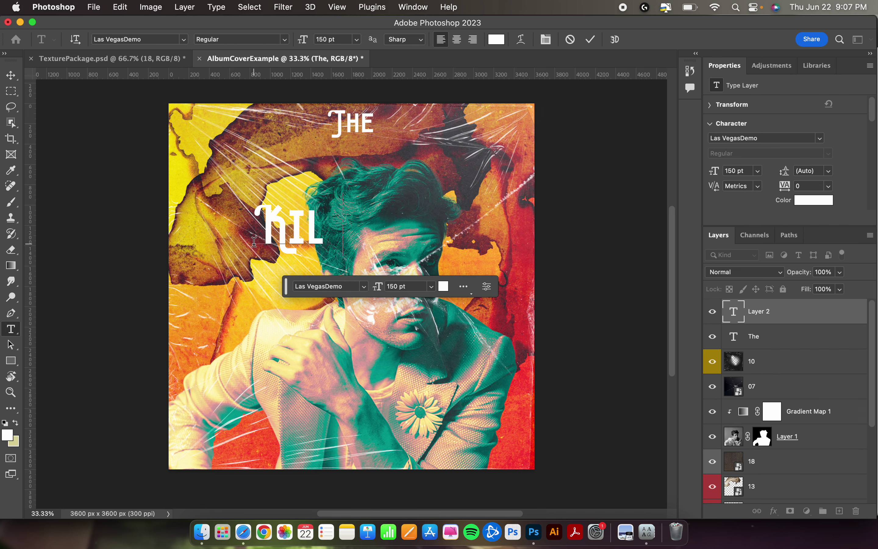
pyautogui.click(11, 75)
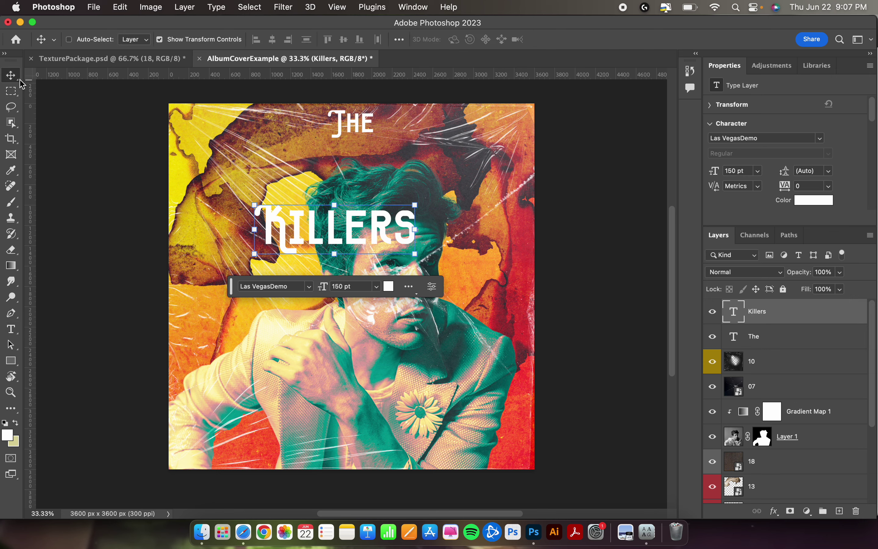
pyautogui.moveTo(414, 204); pyautogui.dragTo(428, 160)
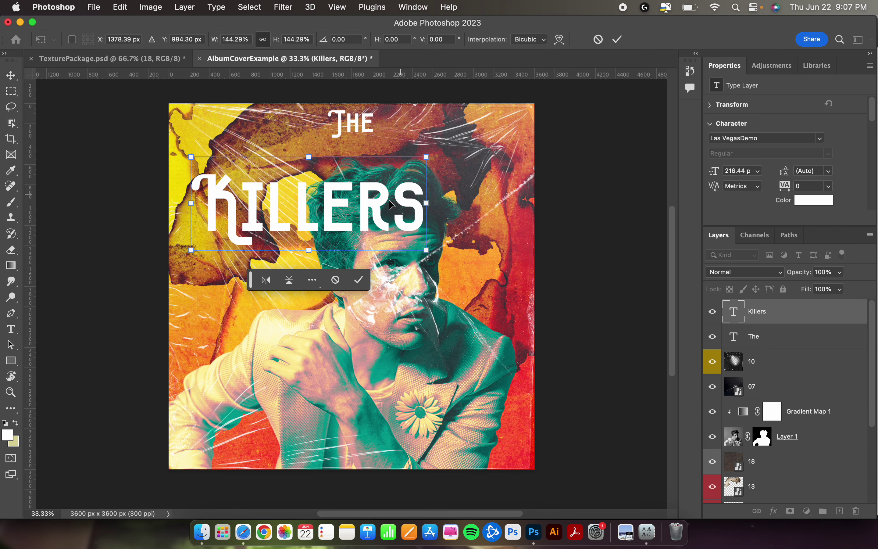
pyautogui.moveTo(385, 203); pyautogui.dragTo(232, 181)
# Replace the word "Killers" with "Fuss" and centre it beneath the small word at the top
pyautogui.press('t')
pyautogui.write('F')
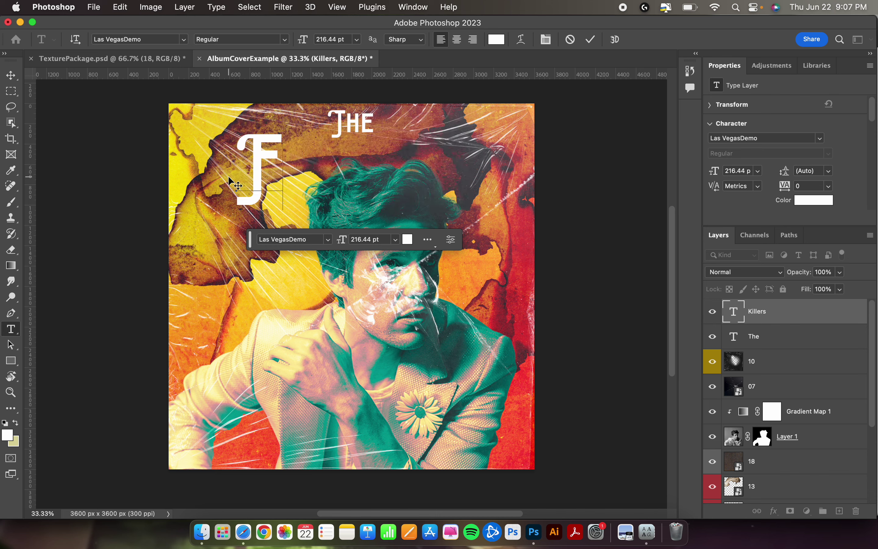
pyautogui.write('uss')
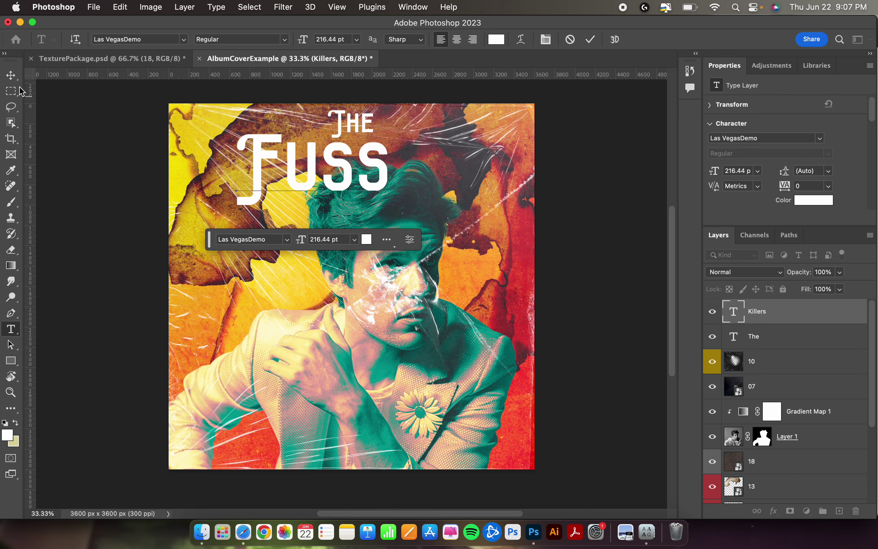
pyautogui.press('super+Return')
pyautogui.press('v')
pyautogui.moveTo(333, 175); pyautogui.dragTo(379, 179)
# Replace the small word "The" above "Fuss" with "Hot"
pyautogui.press('t')
pyautogui.moveTo(376, 124); pyautogui.dragTo(310, 131)
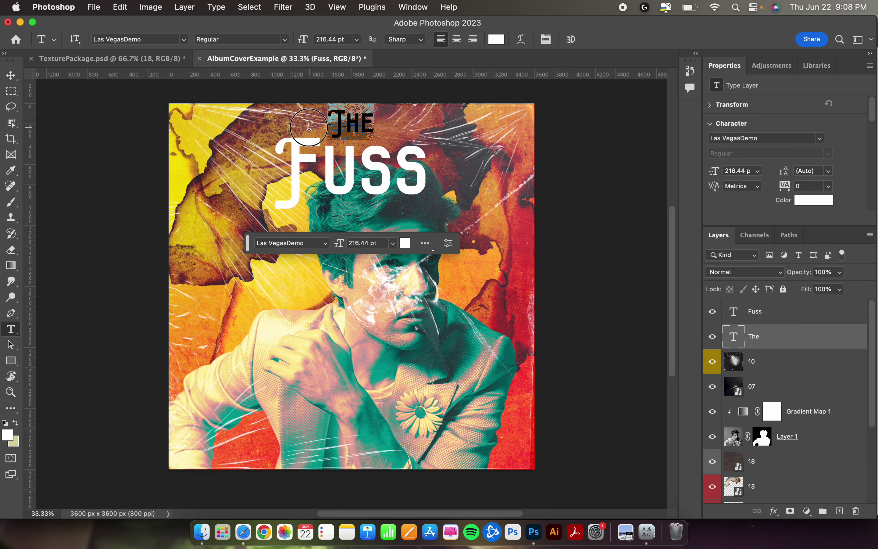
pyautogui.write('Hot')
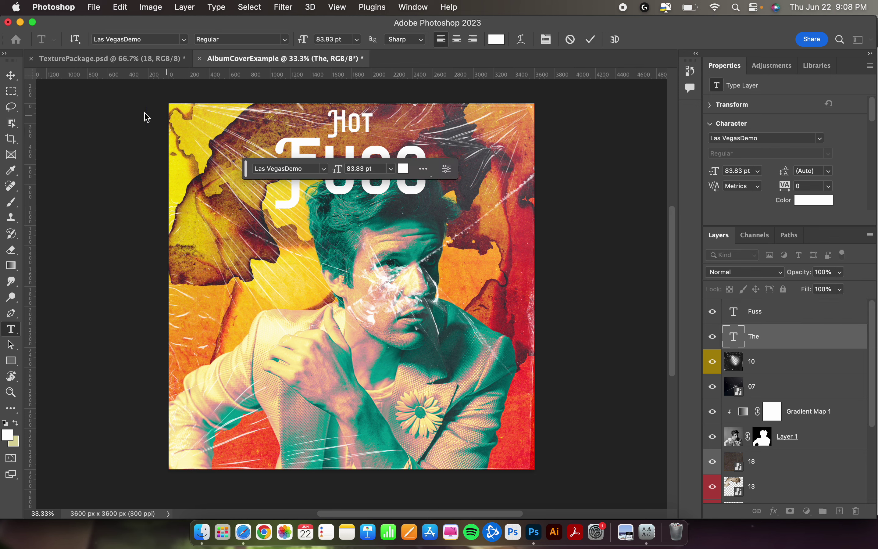
# Nudge the "Hot" text slightly to the right above "Fuss"
pyautogui.click(11, 75)
pyautogui.moveTo(364, 125); pyautogui.dragTo(370, 126)
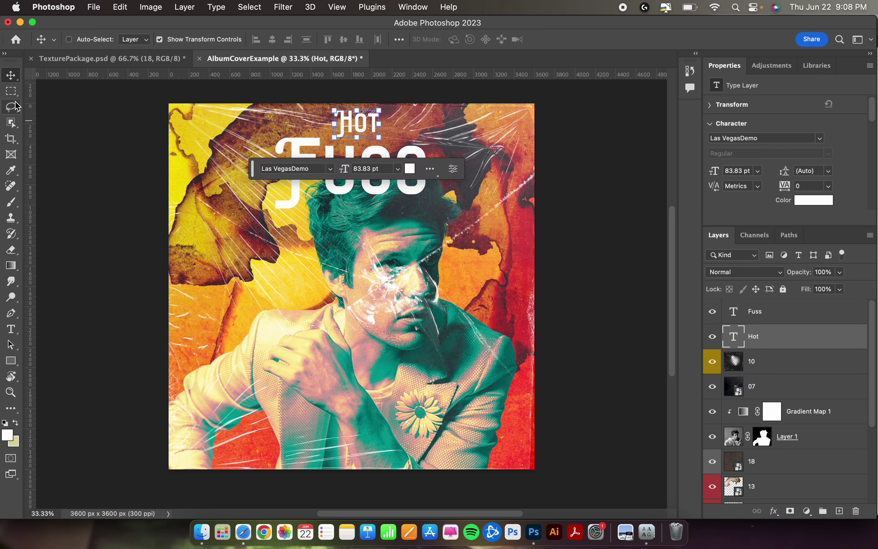
pyautogui.click(13, 91)
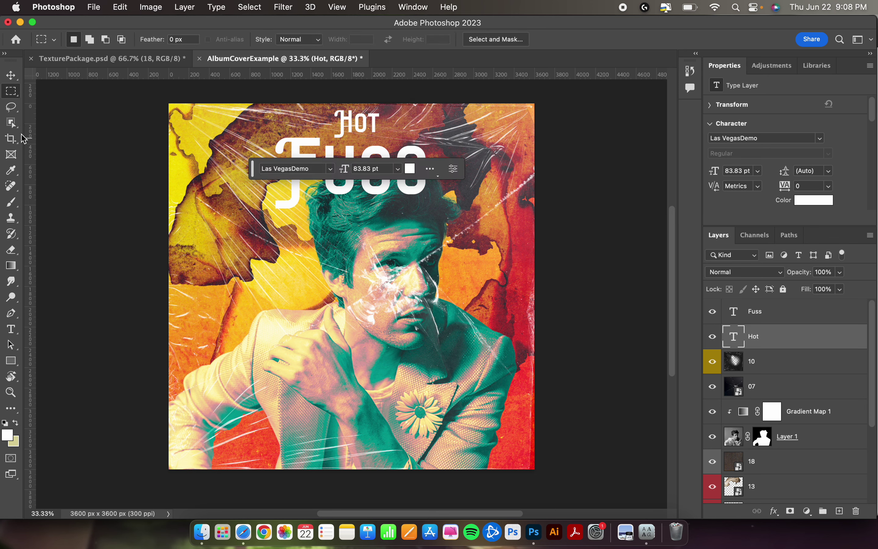
pyautogui.click(14, 112)
# Merge the "Hot" and "Fuss" text layers into a single pixel layer
pyautogui.click(786, 362)
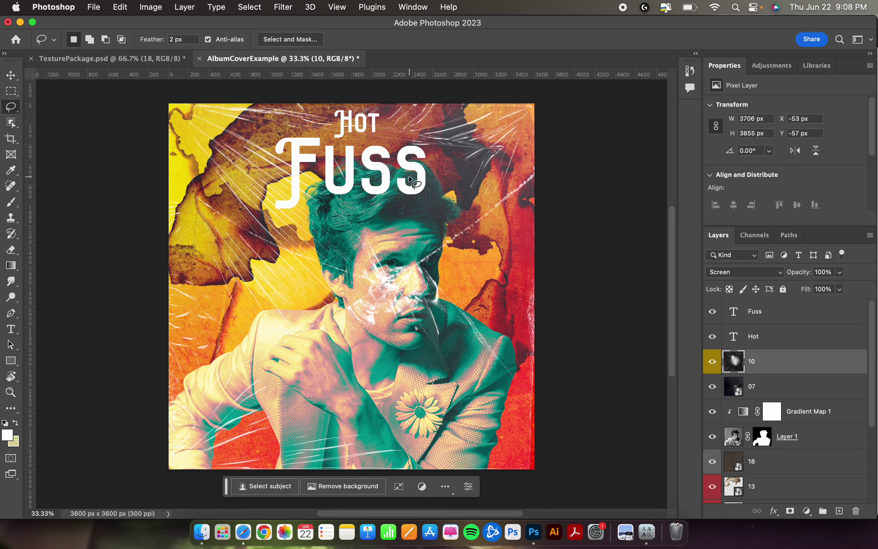
pyautogui.click(795, 343)
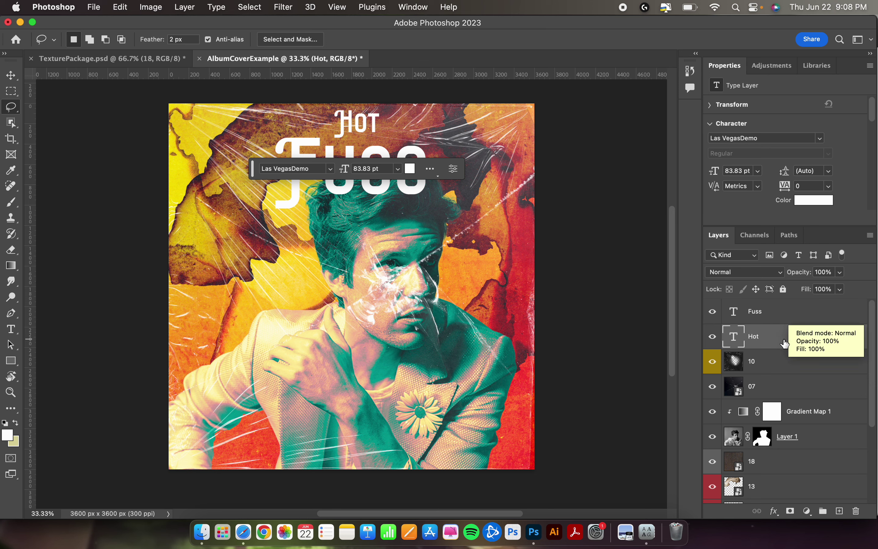
pyautogui.keyDown('shift'); pyautogui.click(789, 319); pyautogui.keyUp('shift')
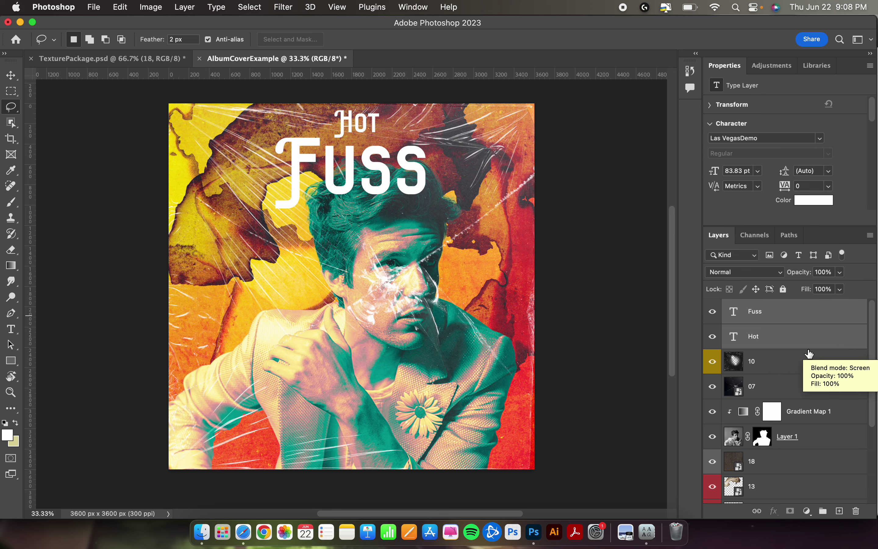
pyautogui.press('super+e')
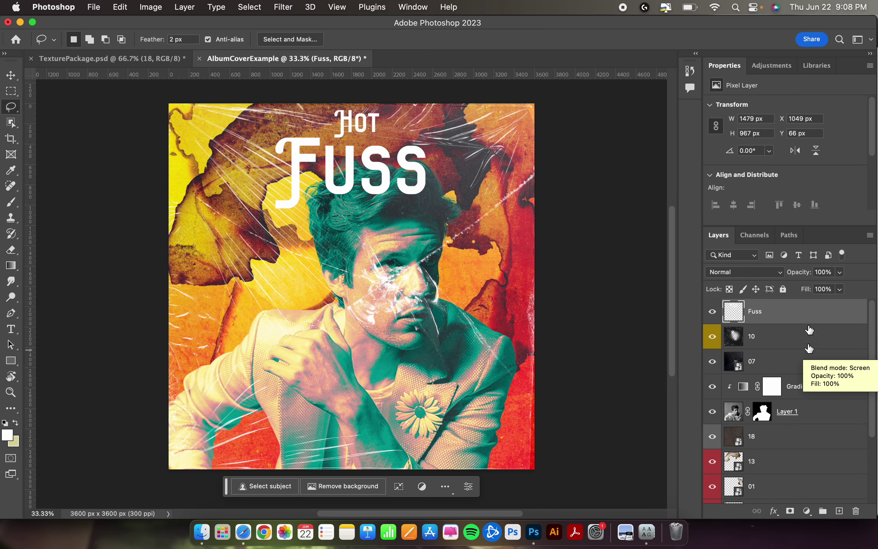
# View the Edward and BTS example covers in Preview, close them, and return to Photoshop
pyautogui.hotkey('ctrl', 'Right')
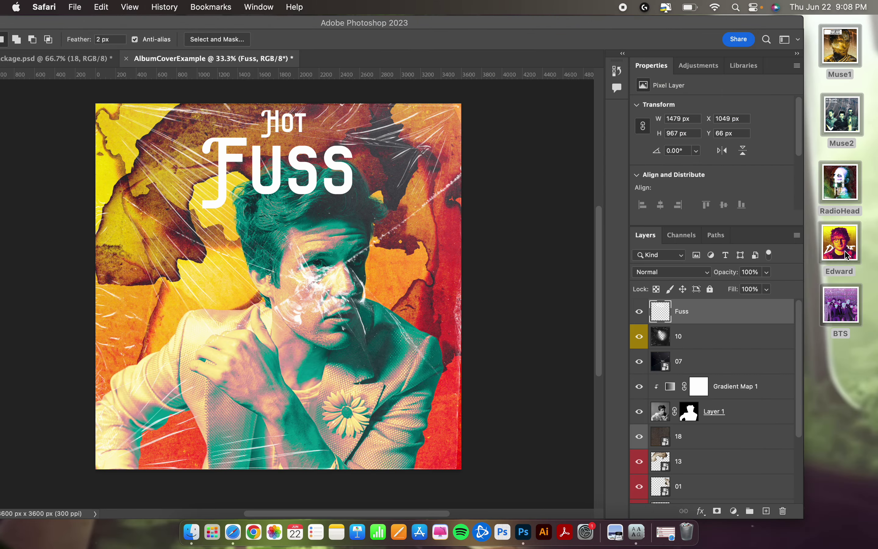
pyautogui.doubleClick(848, 255)
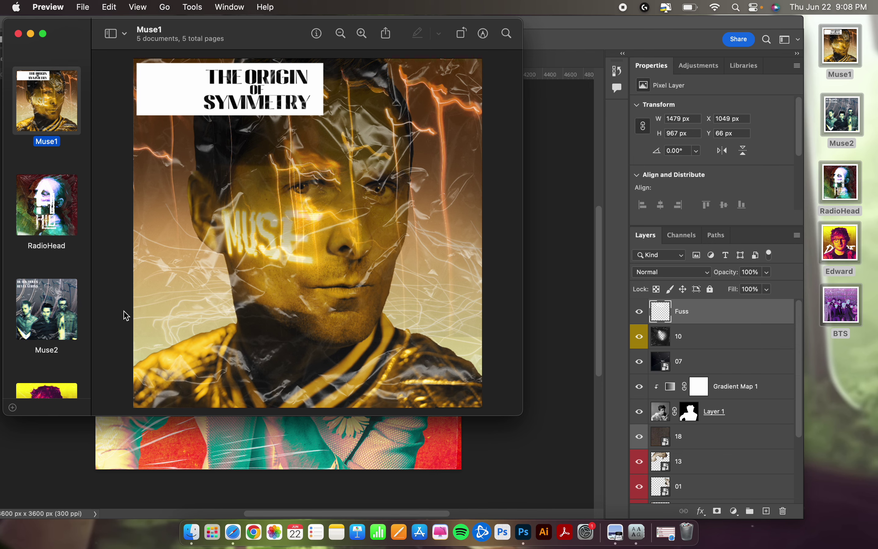
pyautogui.scroll(-5, 47, 254)
pyautogui.click(58, 251)
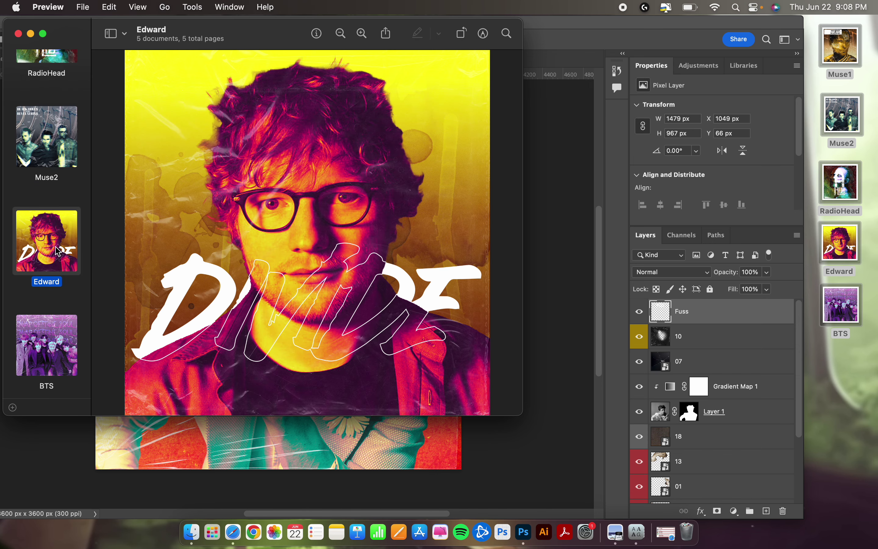
pyautogui.click(59, 341)
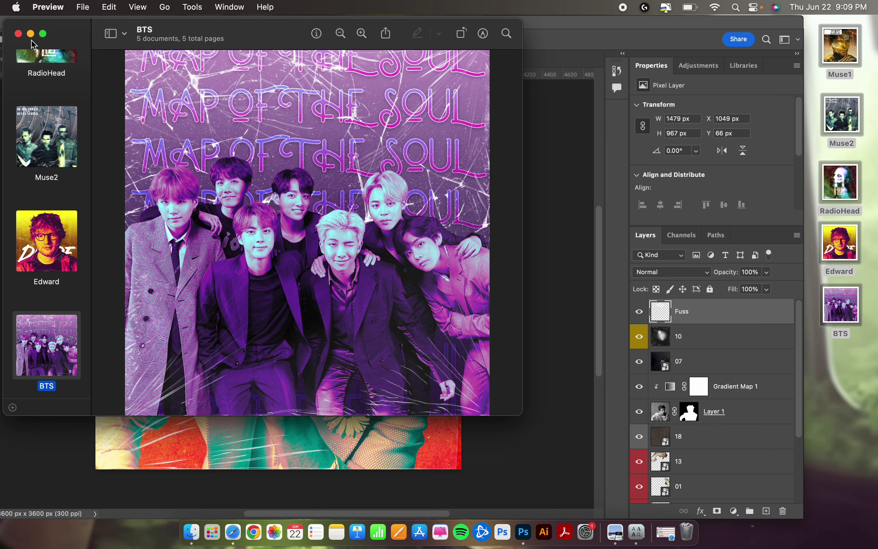
pyautogui.click(19, 35)
pyautogui.doubleClick(246, 25)
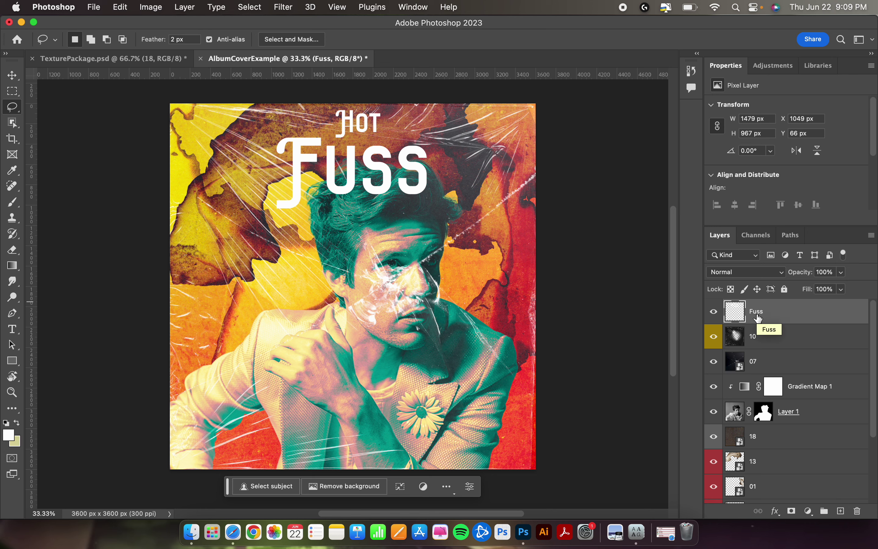
# Duplicate the "Hot Fuss" title to both sides of the original and merge the three layers into one row
pyautogui.press('super+j')
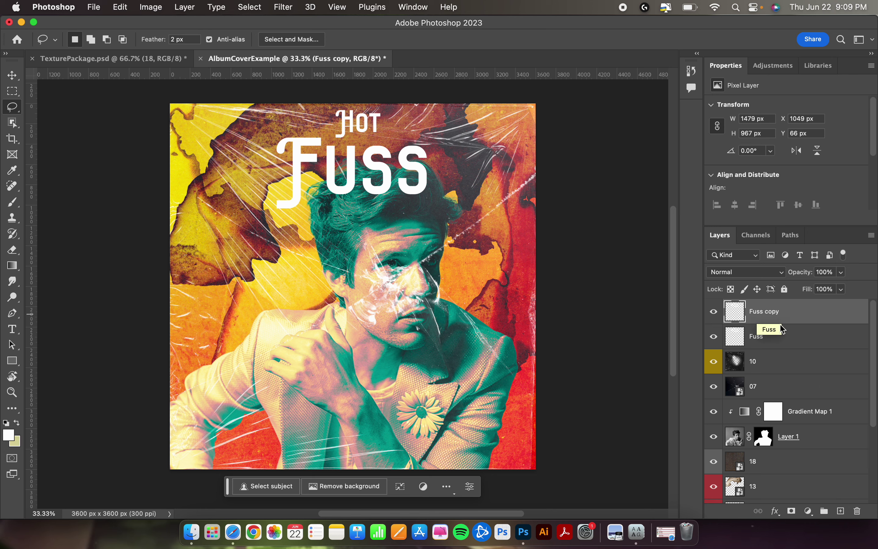
pyautogui.press('v')
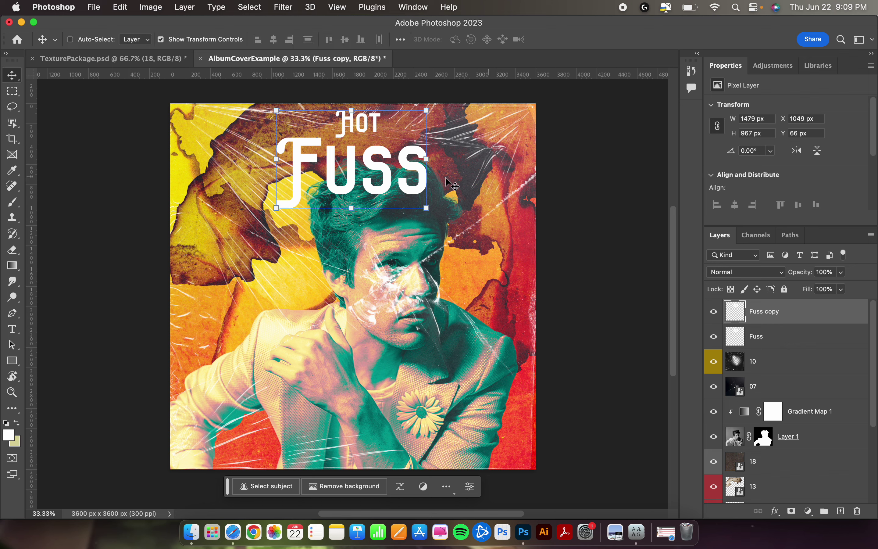
pyautogui.moveTo(403, 182)
pyautogui.mouseDown()
pyautogui.moveTo(403, 280)
pyautogui.moveTo(287, 225)
pyautogui.moveTo(256, 178)
pyautogui.moveTo(262, 195)
pyautogui.moveTo(245, 188)
pyautogui.moveTo(543, 196)
pyautogui.moveTo(573, 186)
pyautogui.moveTo(559, 168)
pyautogui.moveTo(564, 174)
pyautogui.moveTo(517, 176)
pyautogui.mouseUp()
pyautogui.press('super+j')
pyautogui.keyDown('shift'); pyautogui.click(764, 363); pyautogui.keyUp('shift')
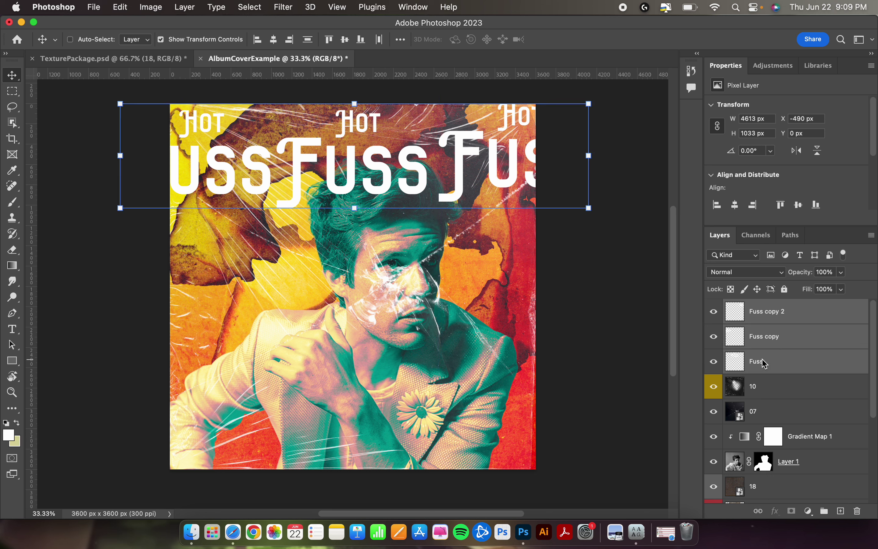
pyautogui.press('super+e')
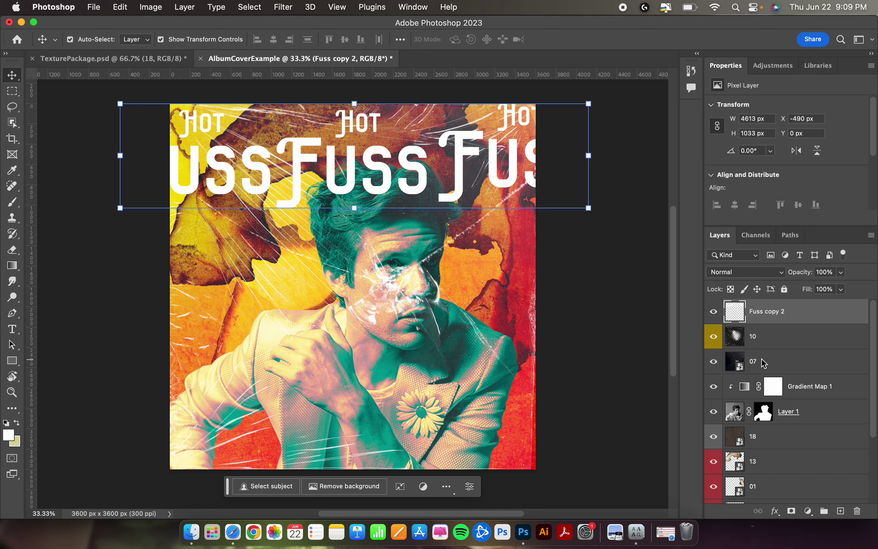
# Duplicate the title row three times down the cover, and shift all four rows up about 145 px
pyautogui.press('super+j')
pyautogui.moveTo(407, 168); pyautogui.dragTo(402, 471)
pyautogui.press('super+j')
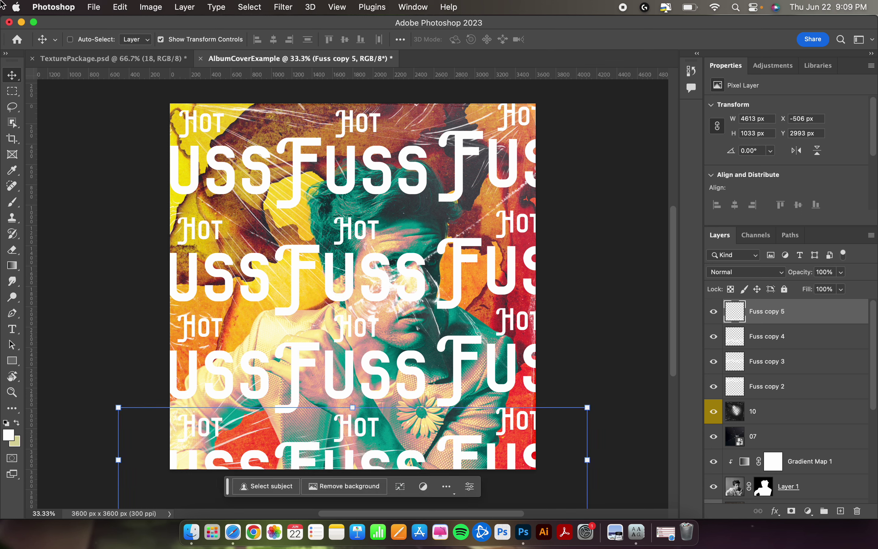
pyautogui.click(15, 90)
pyautogui.keyDown('shift'); pyautogui.click(771, 390); pyautogui.keyUp('shift')
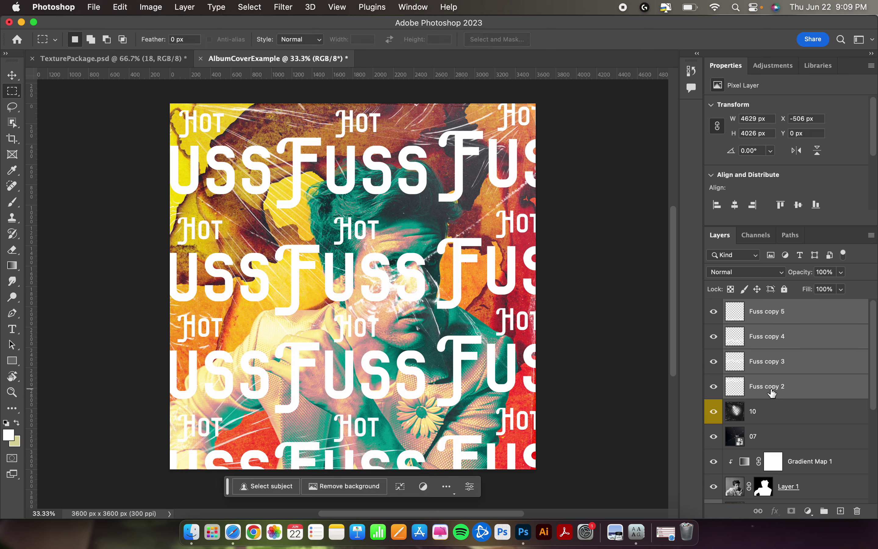
pyautogui.press('v')
pyautogui.moveTo(454, 251)
pyautogui.mouseDown()
pyautogui.moveTo(450, 232)
pyautogui.moveTo(451, 243)
pyautogui.mouseUp()
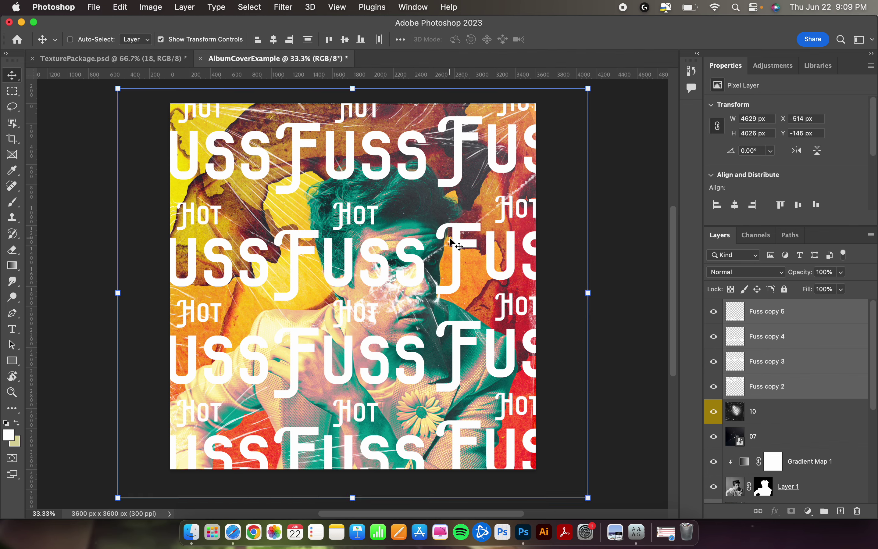
# Move the four title row layers below the portrait layer, Layer 1, in the layer stack
pyautogui.click(756, 407)
pyautogui.click(767, 383)
pyautogui.keyDown('shift'); pyautogui.click(776, 322); pyautogui.keyUp('shift')
pyautogui.moveTo(781, 322); pyautogui.dragTo(780, 453)
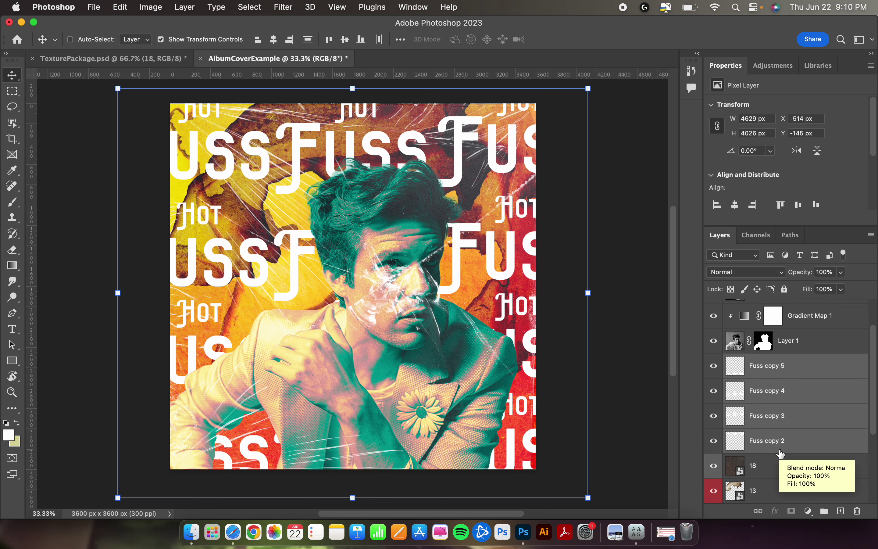
pyautogui.click(780, 416)
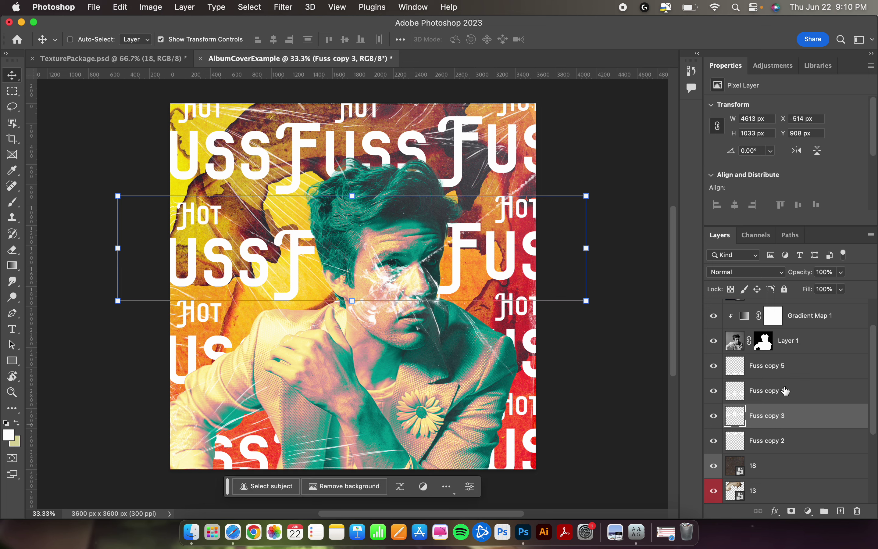
pyautogui.click(761, 448)
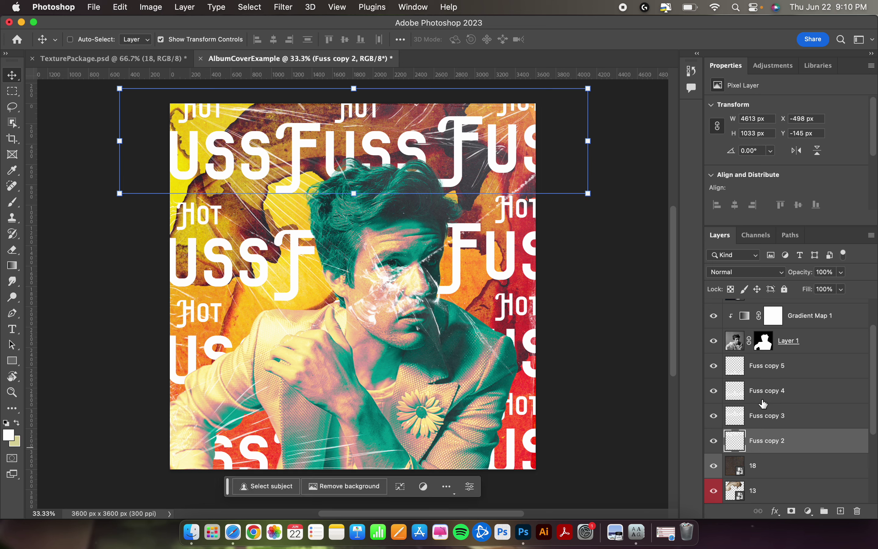
# Revert the document history to the Merge Layers state that precedes the first title duplication
pyautogui.click(692, 71)
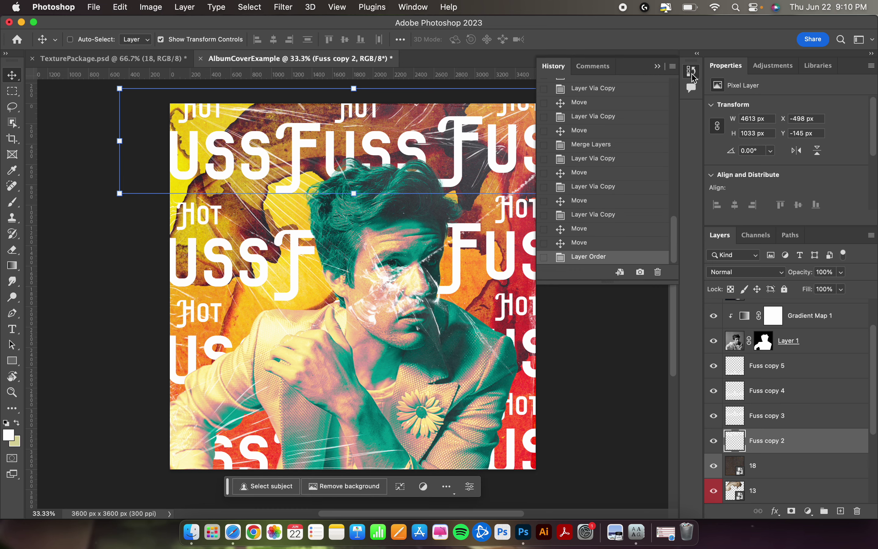
pyautogui.scroll(5, 609, 196)
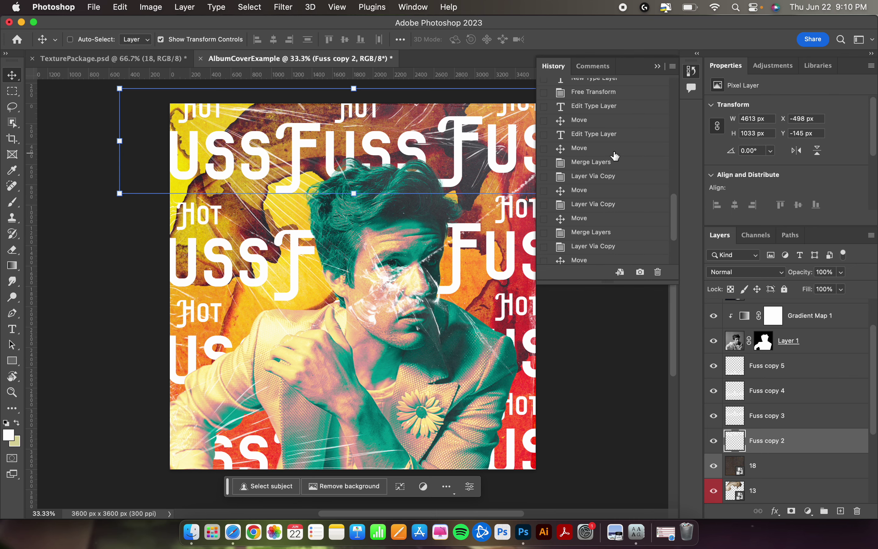
pyautogui.click(599, 148)
pyautogui.click(616, 163)
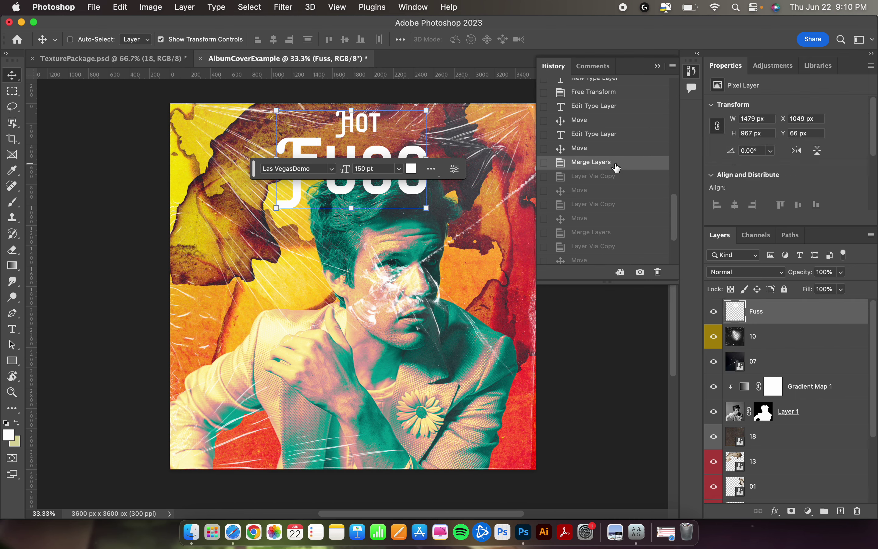
pyautogui.click(697, 70)
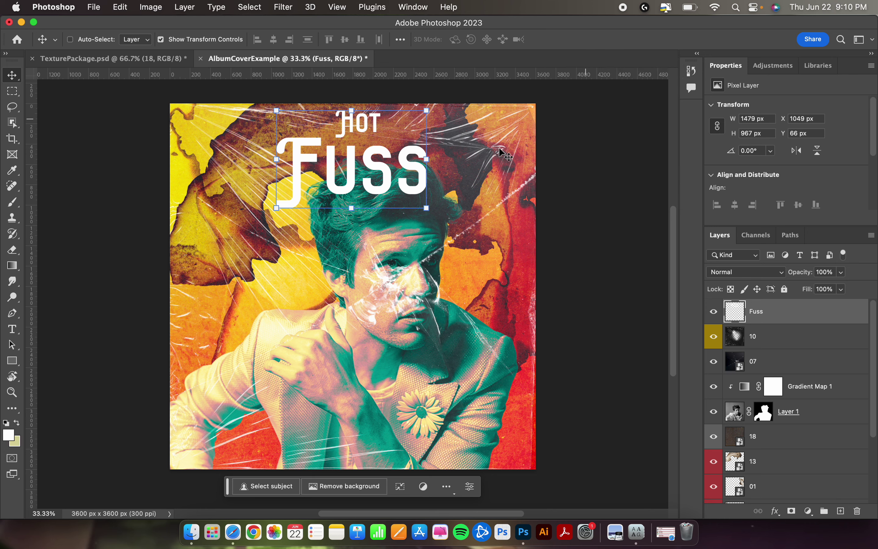
# Add a Gradient Overlay effect to the merged "Hot Fuss" layer, keeping the title in view beside the settings
pyautogui.click(780, 515)
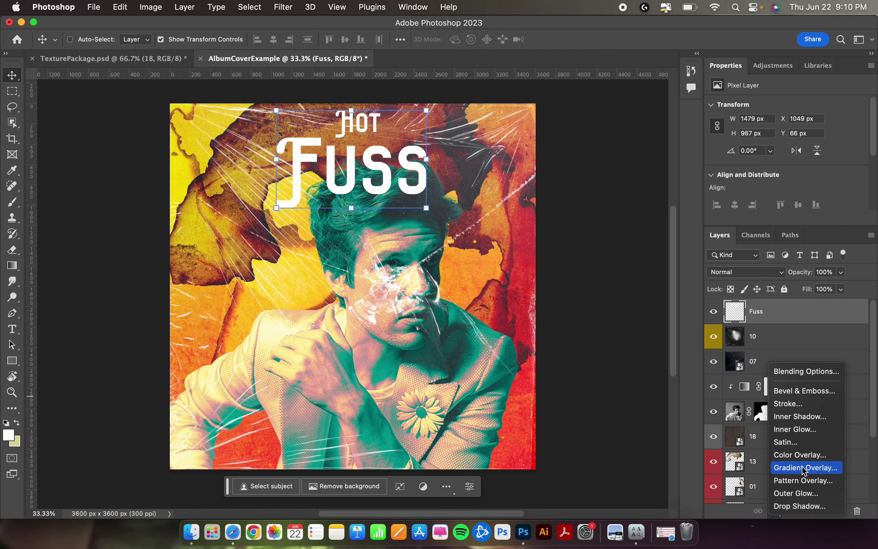
pyautogui.click(822, 469)
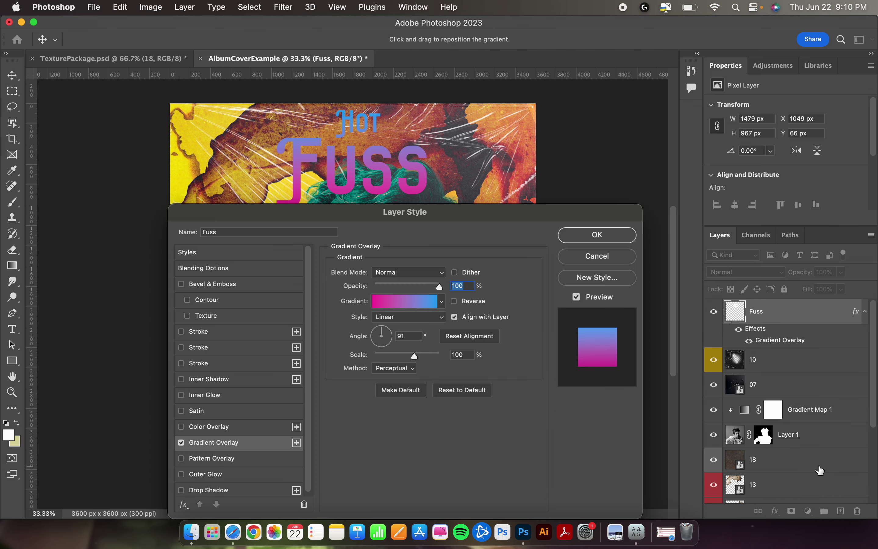
pyautogui.moveTo(476, 216); pyautogui.dragTo(743, 157)
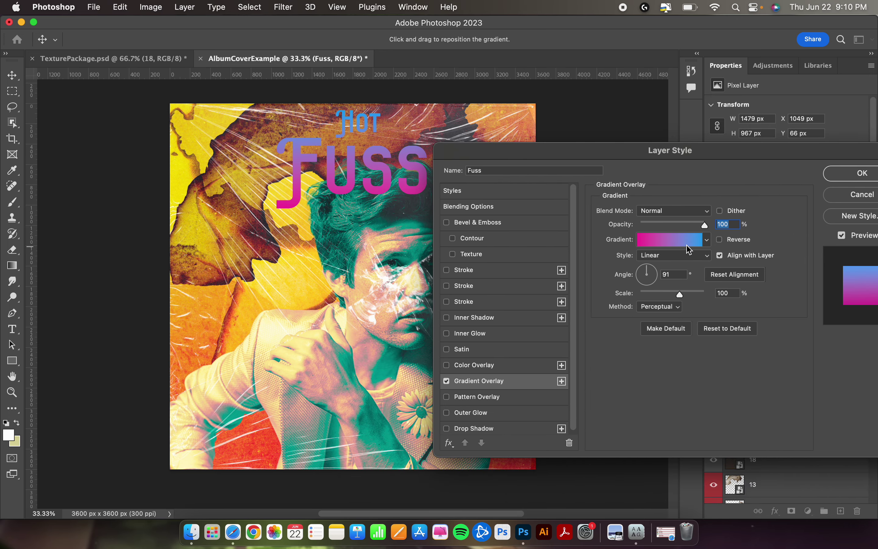
# Try two Purples presets on the title's gradient overlay: cyan to magenta, and magenta to dark purple
pyautogui.click(708, 240)
pyautogui.scroll(-8, 675, 290)
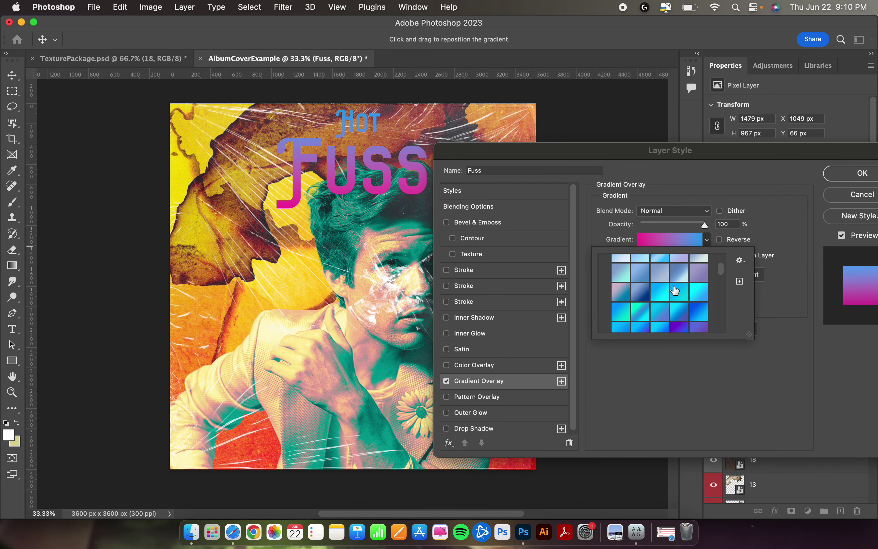
pyautogui.scroll(1, 675, 290)
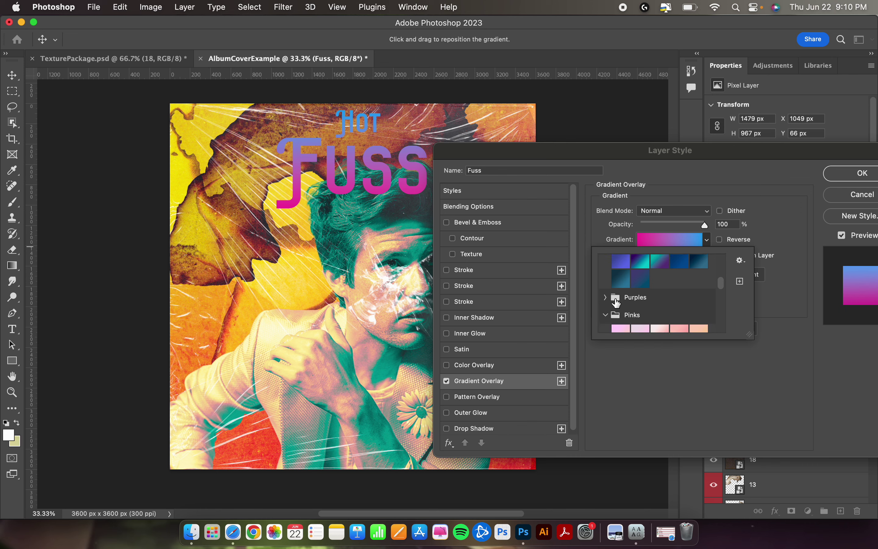
pyautogui.click(605, 297)
pyautogui.click(641, 314)
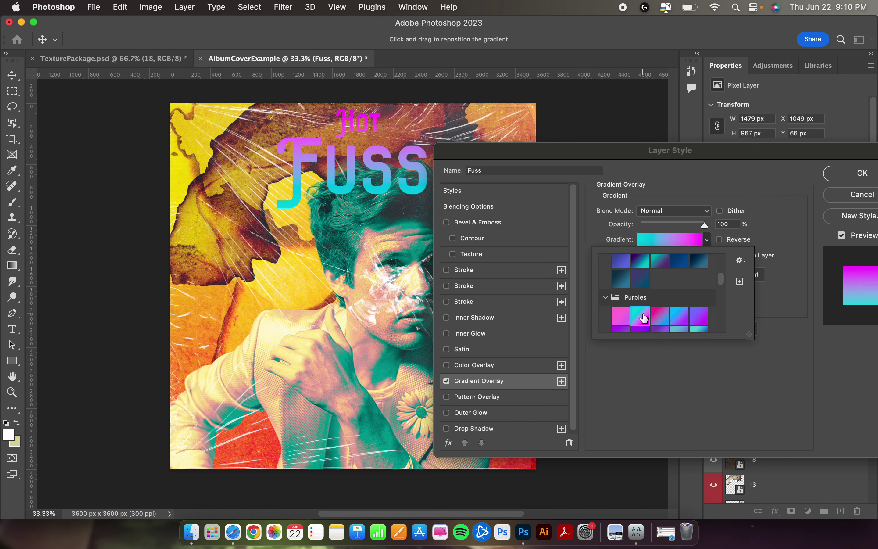
pyautogui.scroll(-2, 643, 316)
pyautogui.scroll(-1, 647, 311)
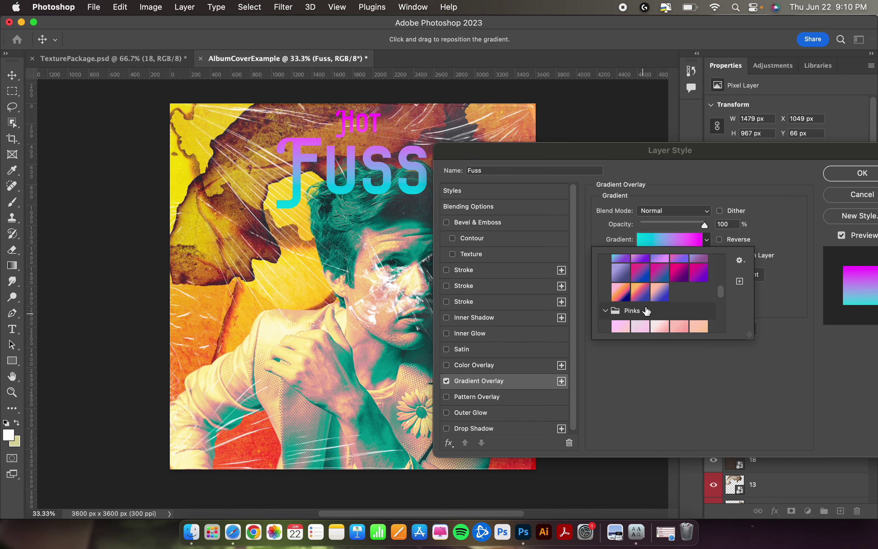
pyautogui.click(677, 276)
# Try the white to pale cyan Cloud preset on the title's gradient overlay
pyautogui.scroll(-8, 677, 276)
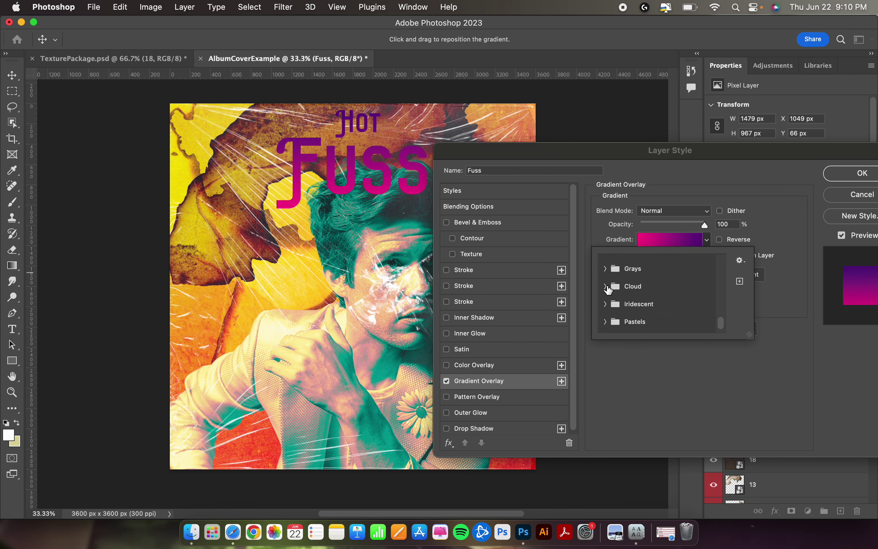
pyautogui.click(609, 289)
pyautogui.click(619, 303)
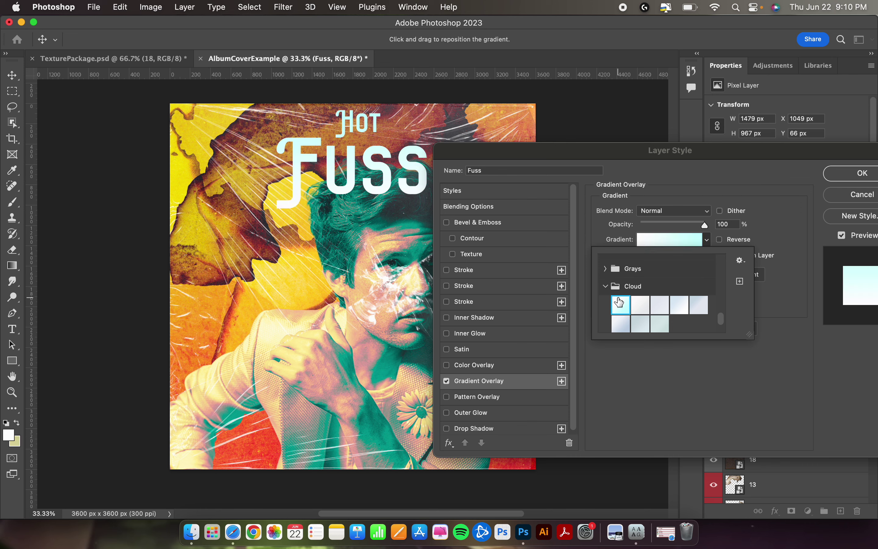
# Try several vivid Blues presets on the title's gradient overlay, including blue to turquoise and cyan to blue
pyautogui.scroll(2, 619, 303)
pyautogui.scroll(6, 604, 285)
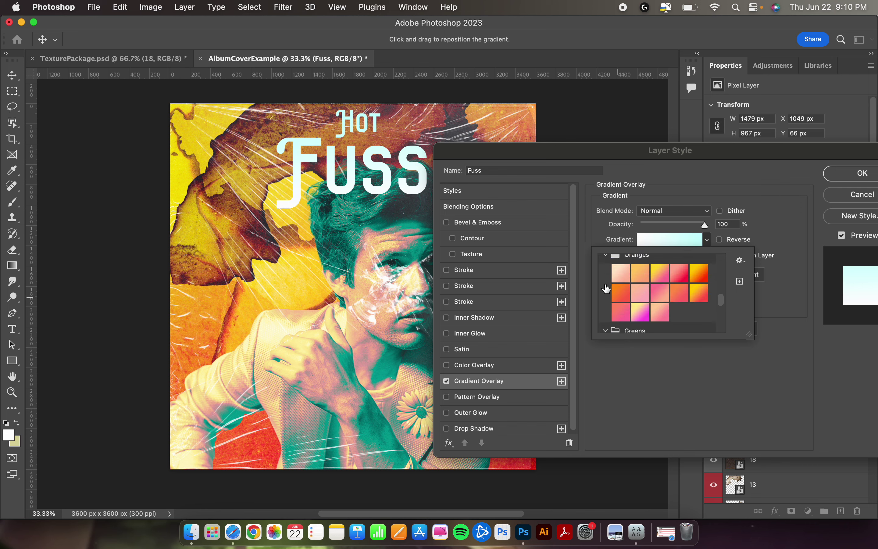
pyautogui.click(660, 291)
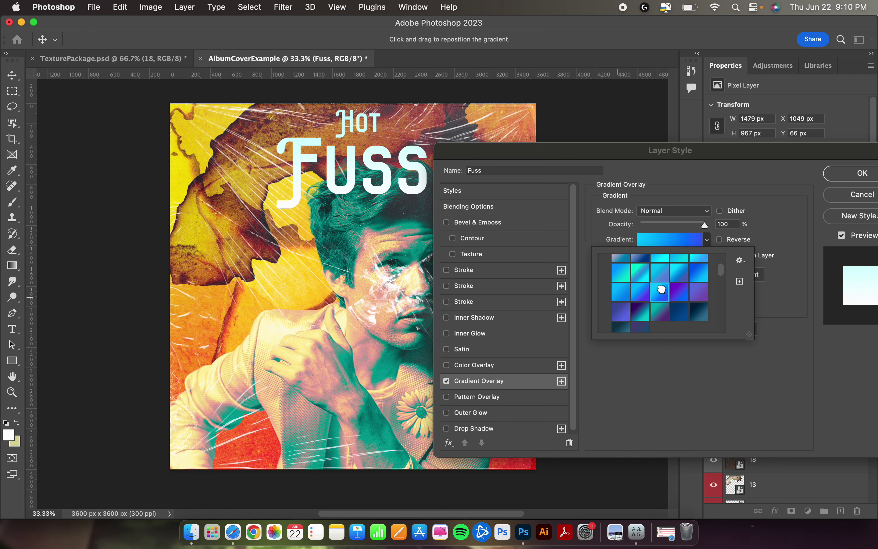
pyautogui.scroll(2, 663, 293)
pyautogui.click(680, 285)
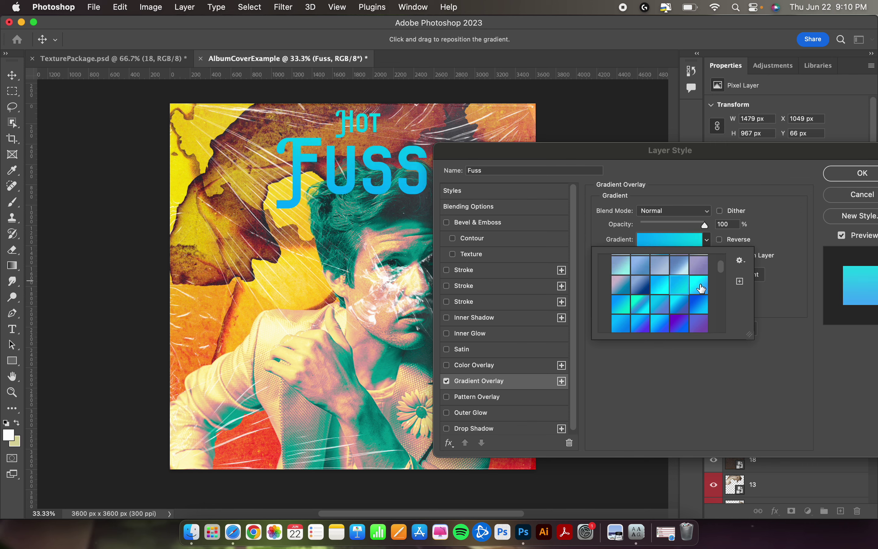
pyautogui.click(699, 287)
# Try the softer Blues presets on the title's gradient overlay, including pale blue, light to navy blue, and pink to teal
pyautogui.scroll(3, 653, 291)
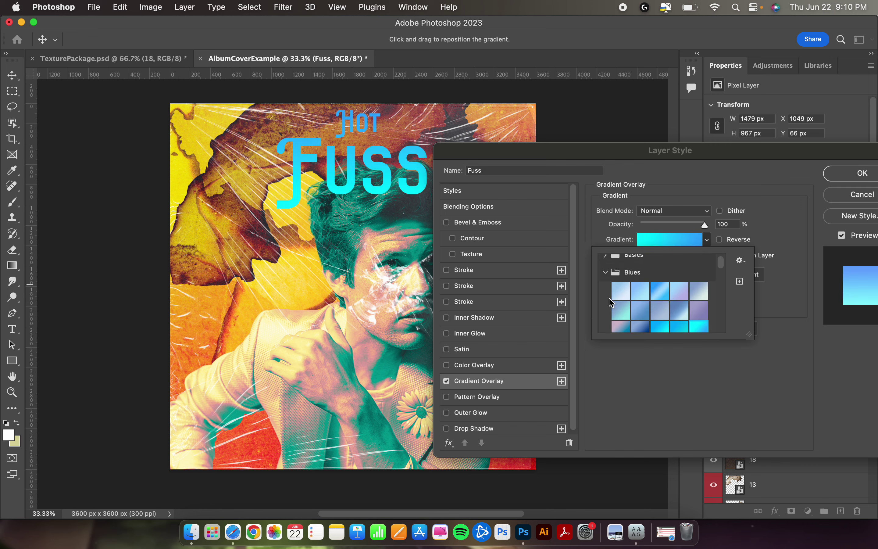
pyautogui.click(620, 295)
pyautogui.click(635, 294)
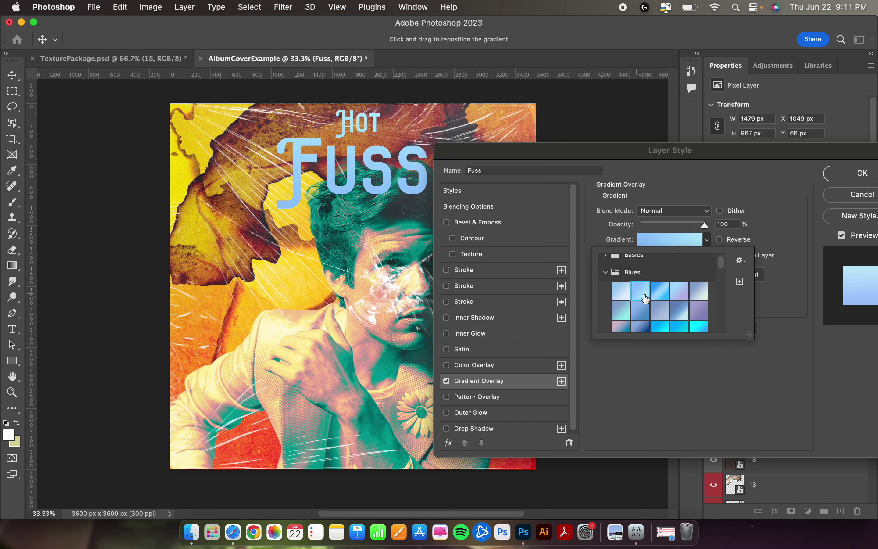
pyautogui.click(638, 312)
pyautogui.scroll(-1, 639, 316)
pyautogui.click(640, 316)
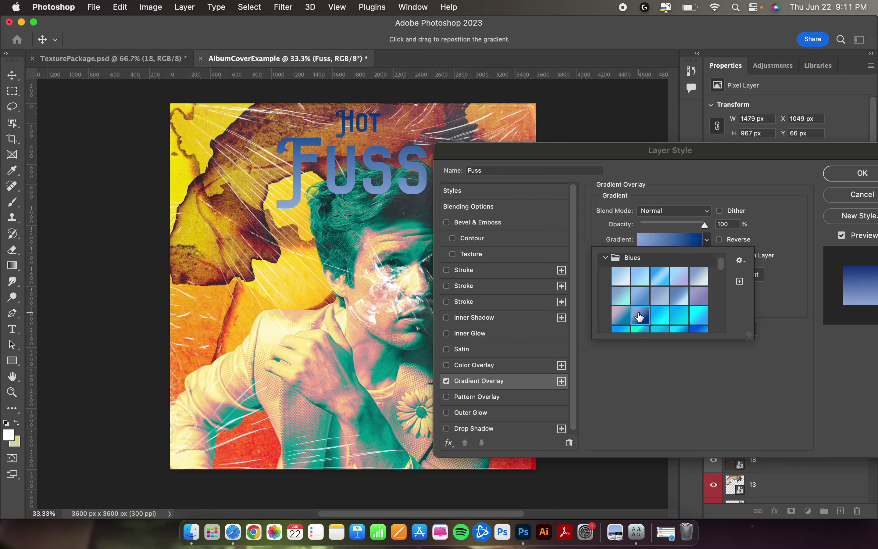
pyautogui.click(617, 316)
pyautogui.scroll(-2, 616, 317)
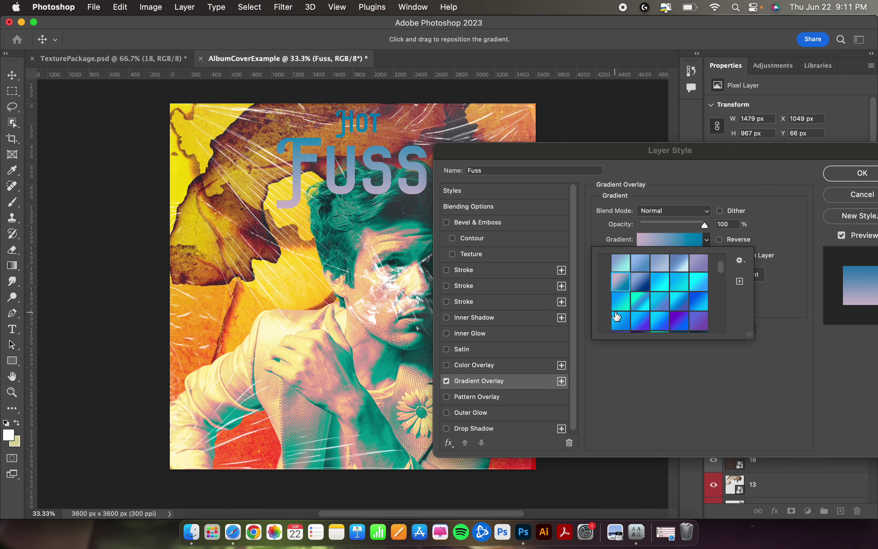
# Look through the Purples and Pinks, and try Reds presets such as red to purple on the title's gradient overlay
pyautogui.scroll(-5, 665, 325)
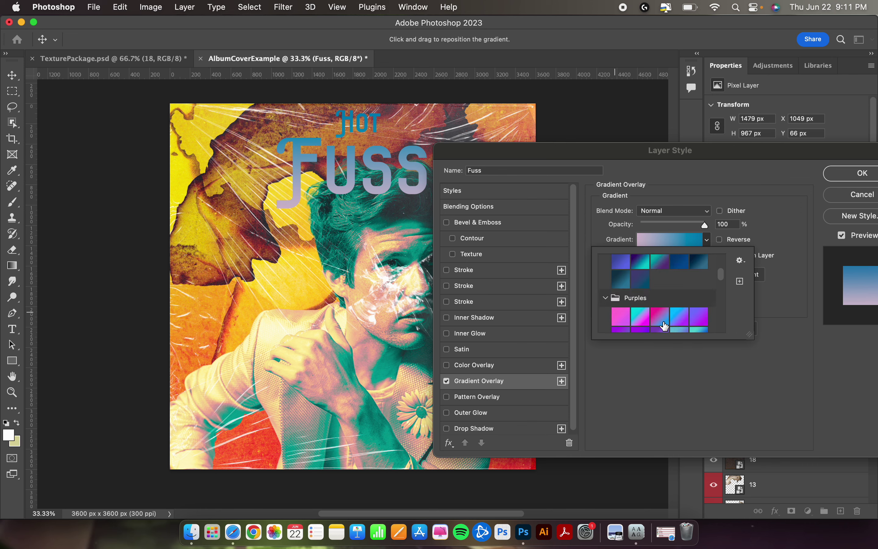
pyautogui.scroll(5, 665, 325)
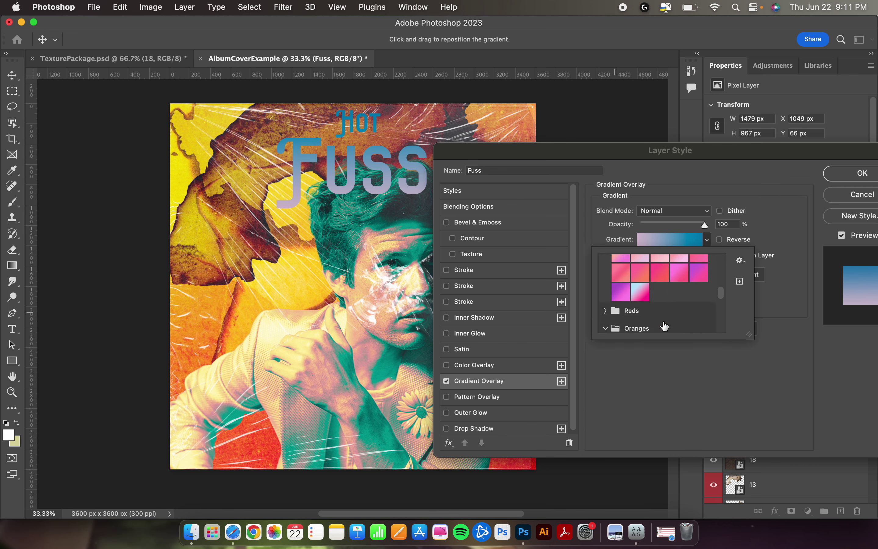
pyautogui.scroll(-3, 660, 326)
pyautogui.click(605, 311)
pyautogui.scroll(-2, 699, 308)
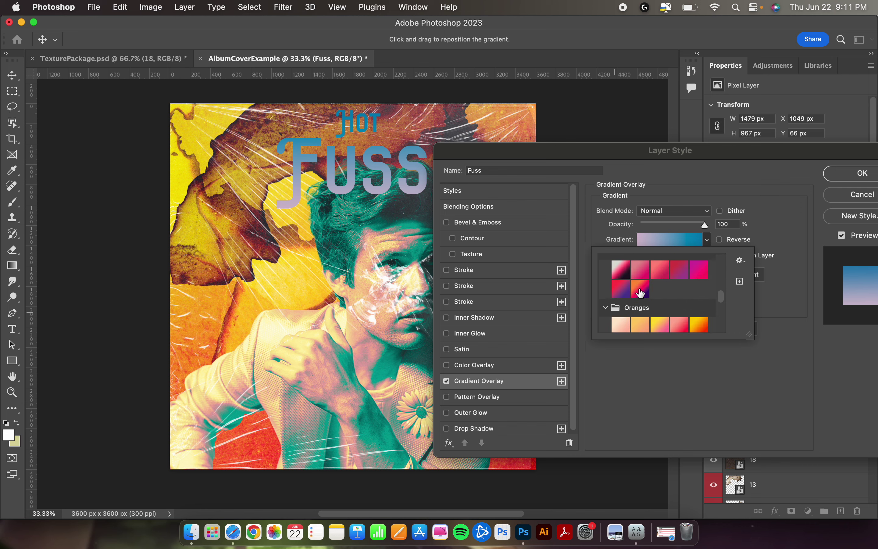
pyautogui.click(680, 274)
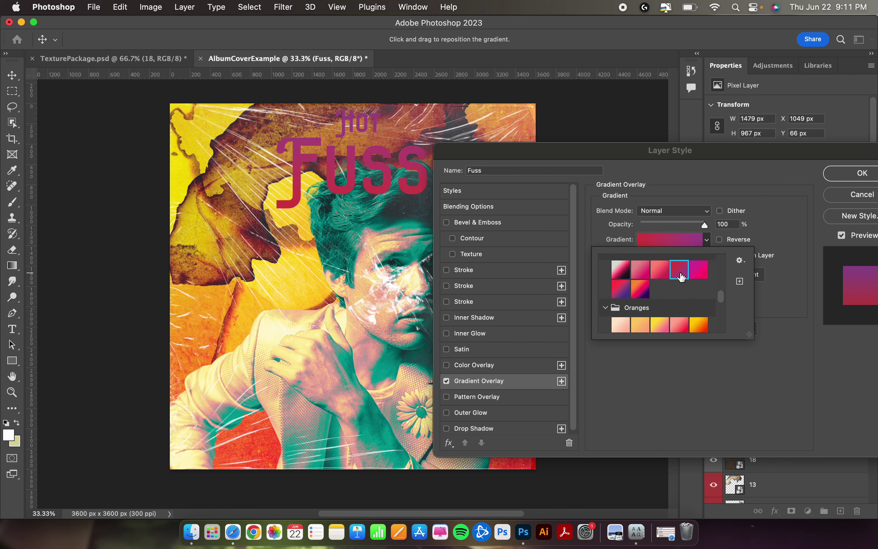
pyautogui.click(698, 275)
# Apply the yellow to red Oranges preset to the title's gradient overlay
pyautogui.scroll(-2, 660, 295)
pyautogui.click(699, 295)
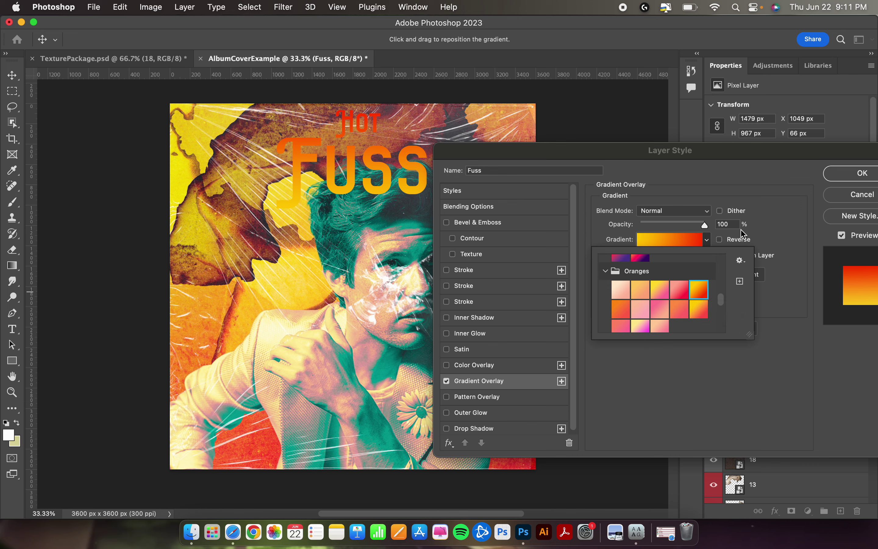
pyautogui.click(755, 181)
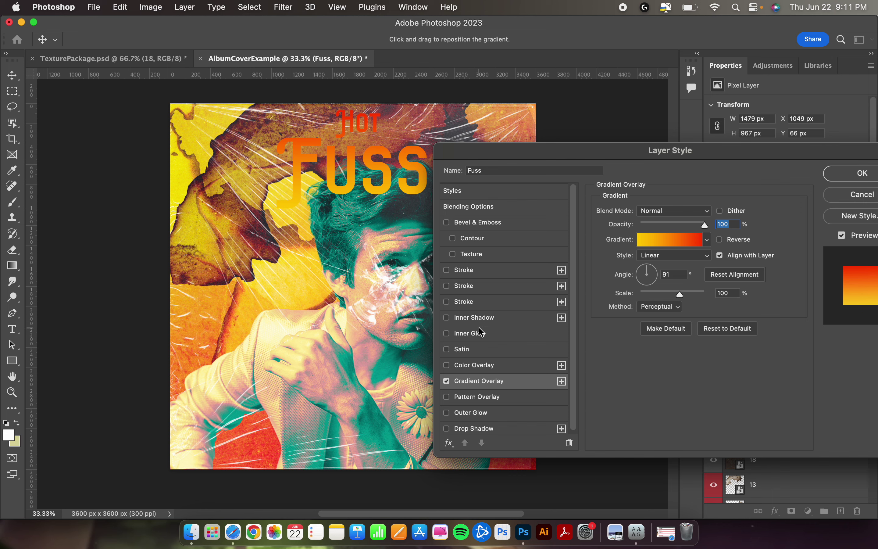
# Add a Drop Shadow to the title with 56% opacity, 35 px distance, 28% spread and 111 px size
pyautogui.scroll(-1, 481, 332)
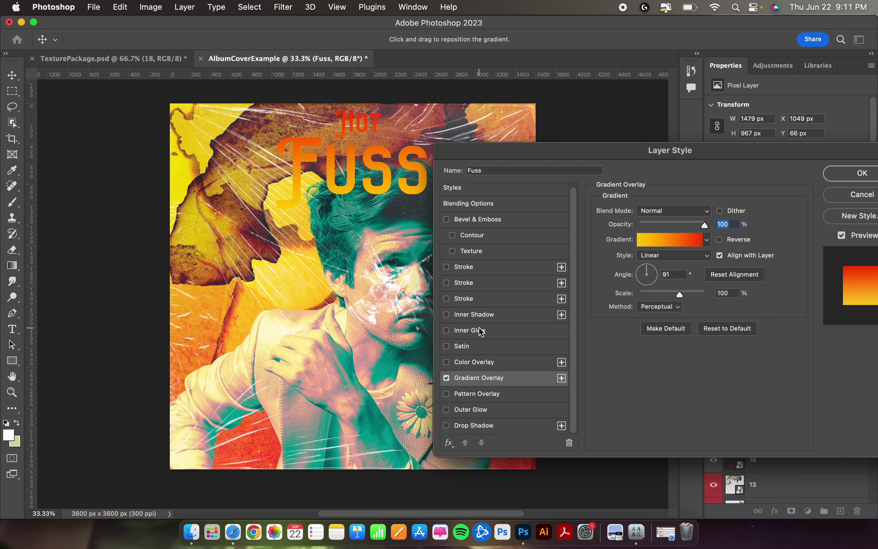
pyautogui.click(446, 425)
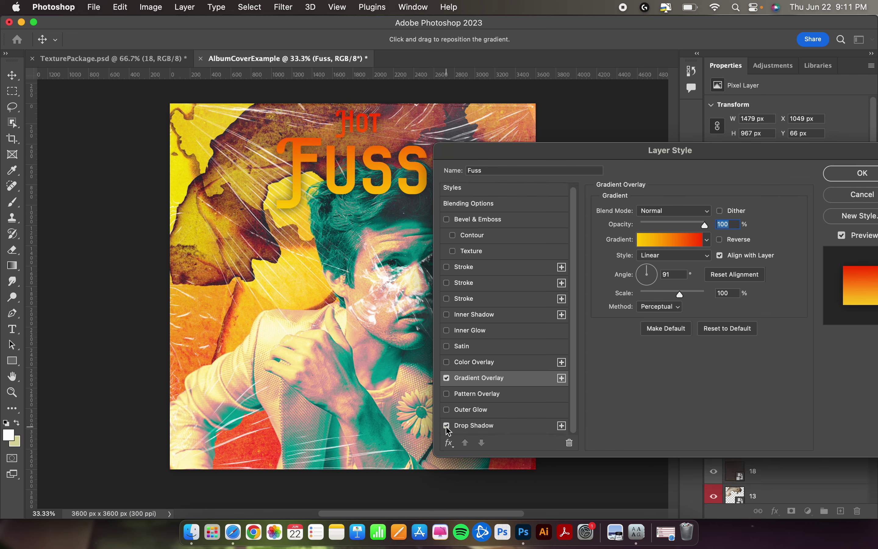
pyautogui.click(483, 426)
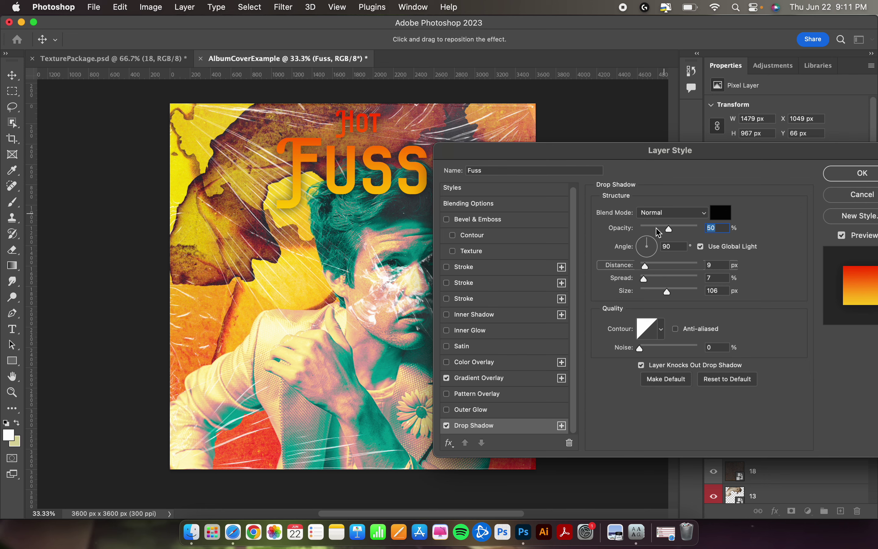
pyautogui.click(678, 233)
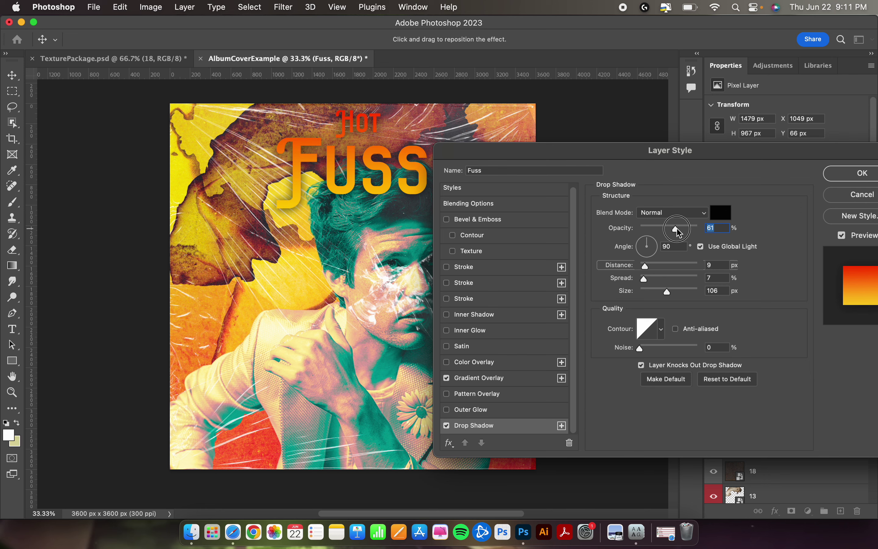
pyautogui.moveTo(677, 231); pyautogui.dragTo(674, 234)
pyautogui.moveTo(648, 268); pyautogui.dragTo(669, 295)
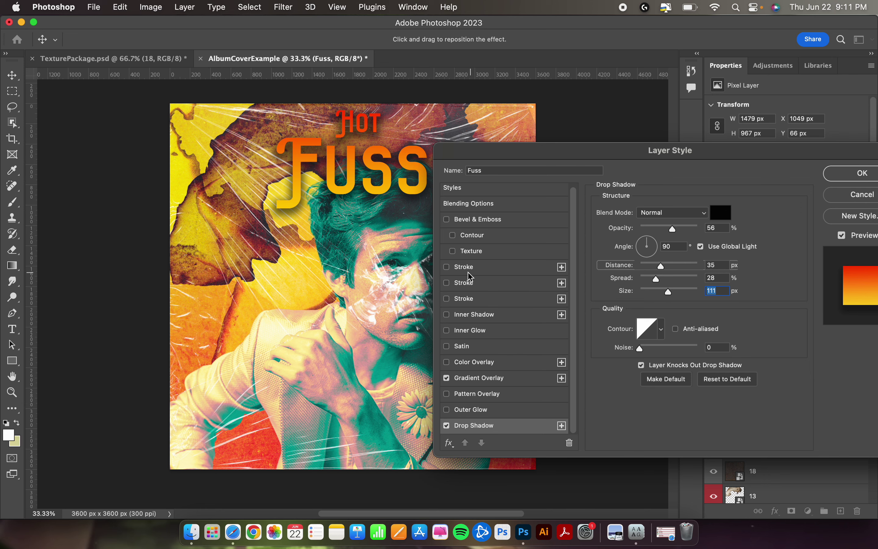
# Add a white 13 px outside Stroke in Overlay blend mode to the title and accept the layer style
pyautogui.click(447, 268)
pyautogui.click(481, 271)
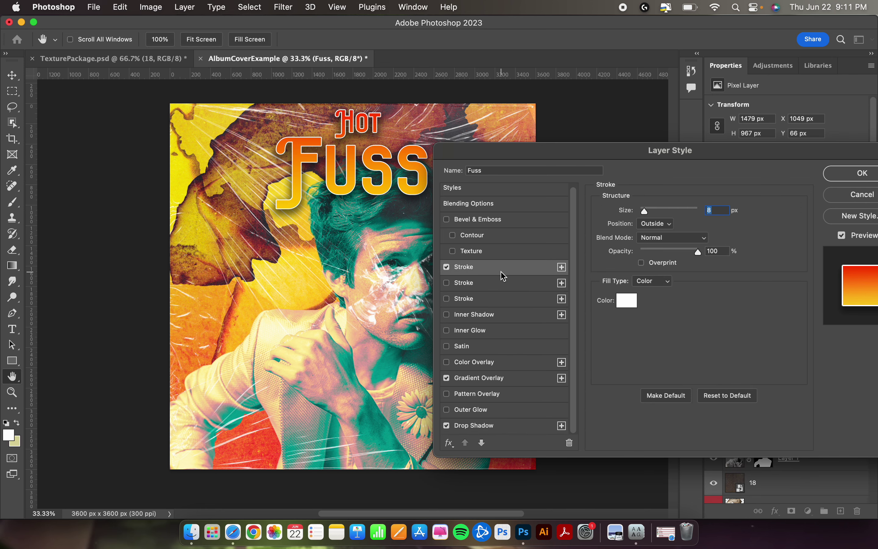
pyautogui.moveTo(645, 213)
pyautogui.mouseDown()
pyautogui.moveTo(656, 214)
pyautogui.moveTo(645, 215)
pyautogui.mouseUp()
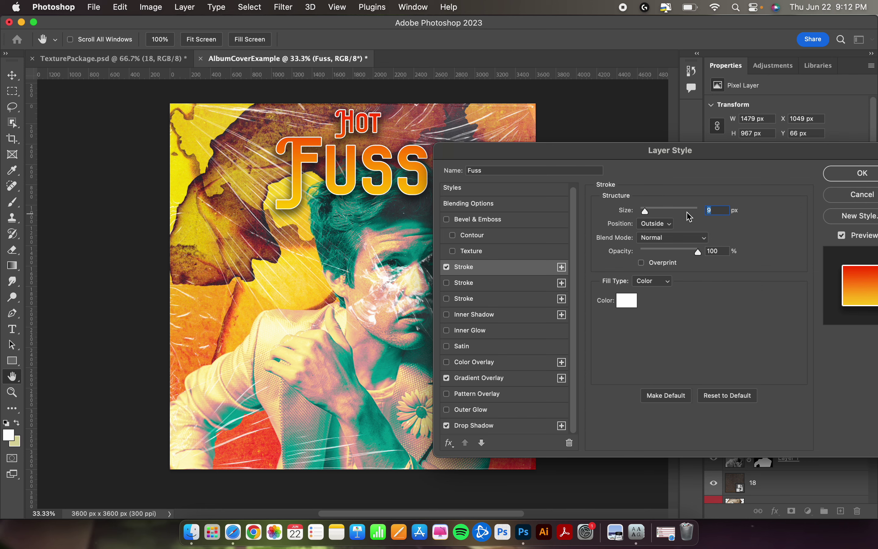
pyautogui.click(648, 225)
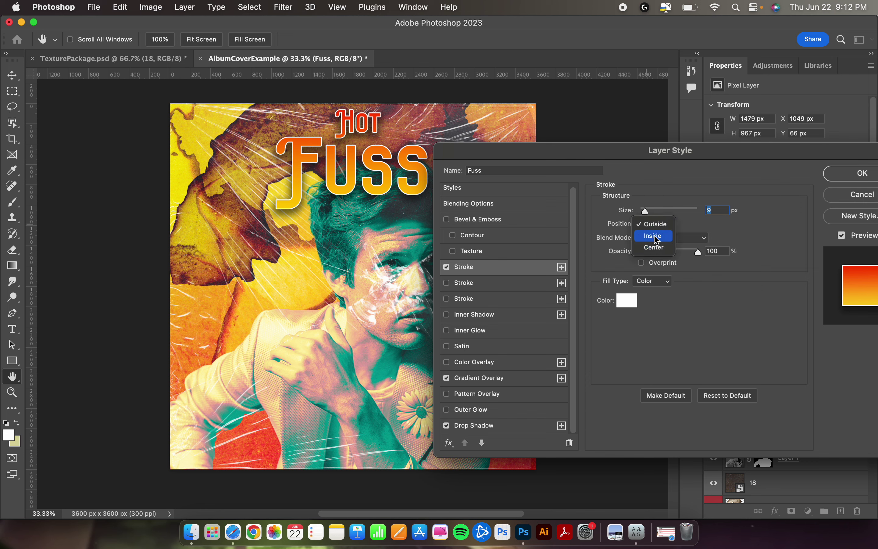
pyautogui.press('Escape')
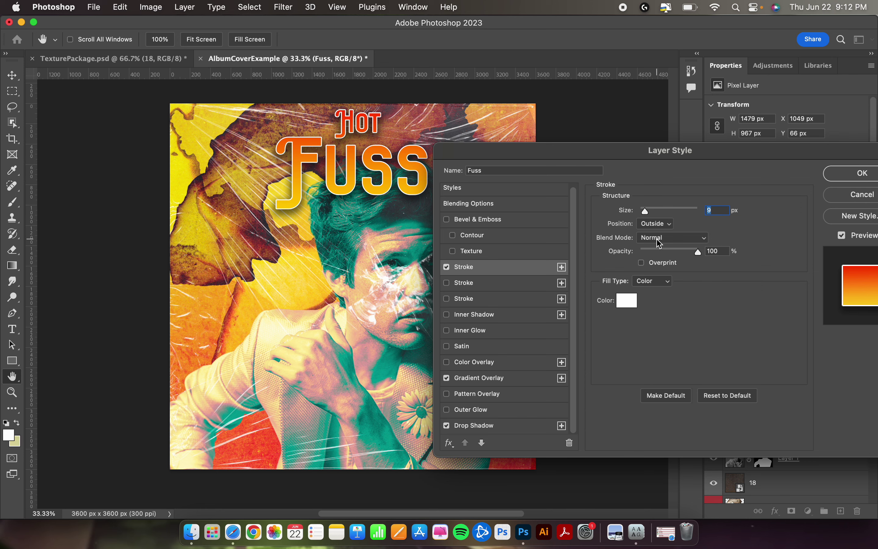
pyautogui.click(658, 241)
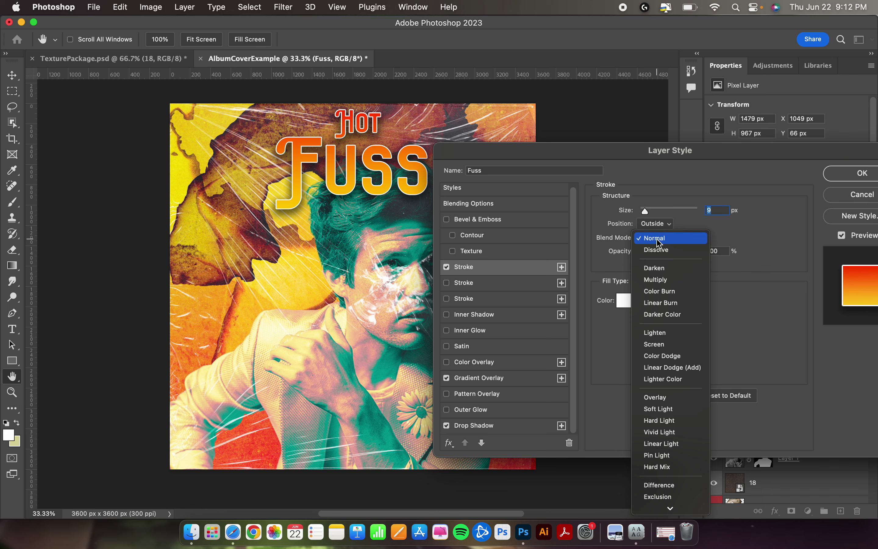
pyautogui.click(661, 398)
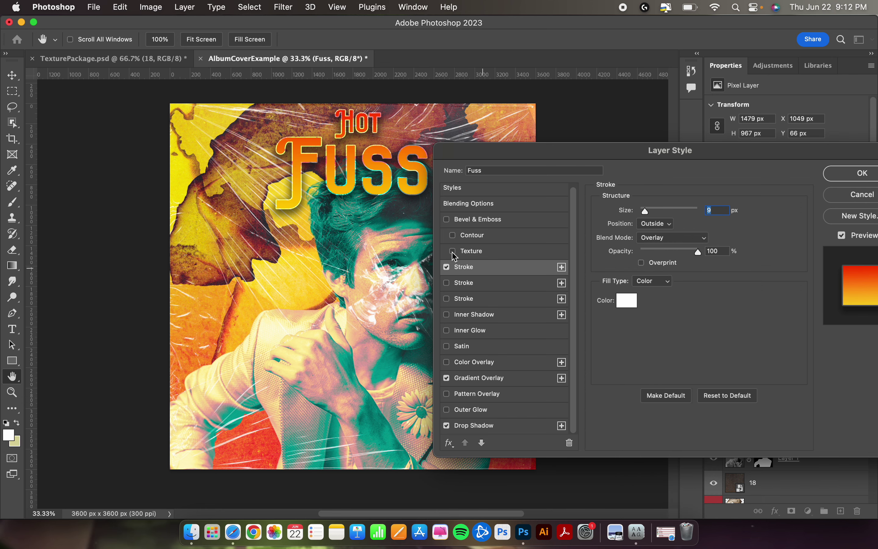
pyautogui.moveTo(646, 212); pyautogui.dragTo(648, 214)
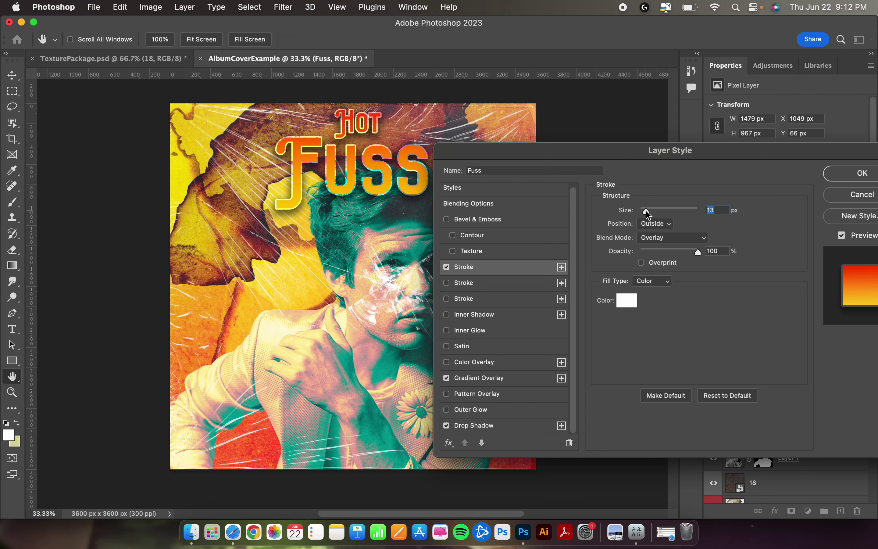
pyautogui.click(836, 181)
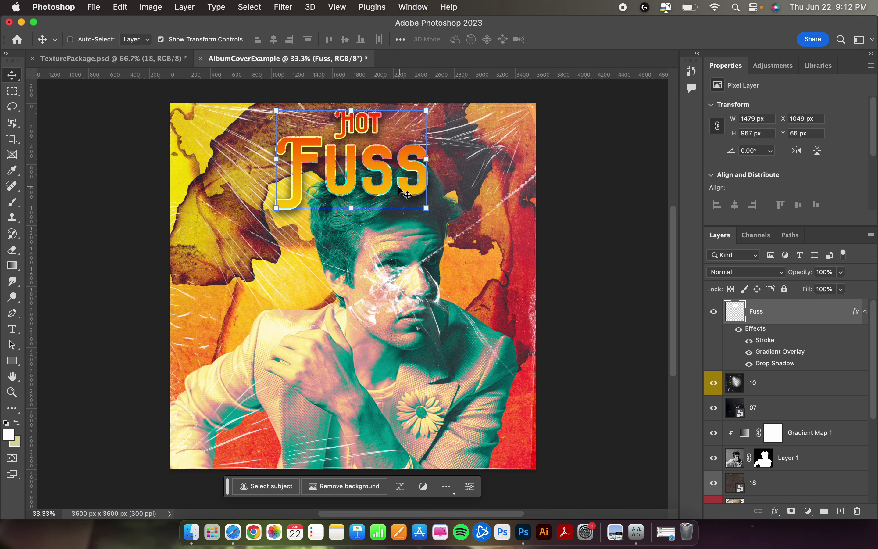
# Shift the styled title slightly down, and try the Overlay blend mode on its layer before restoring Normal
pyautogui.moveTo(388, 188)
pyautogui.mouseDown()
pyautogui.moveTo(386, 229)
pyautogui.moveTo(388, 178)
pyautogui.moveTo(388, 192)
pyautogui.mouseUp()
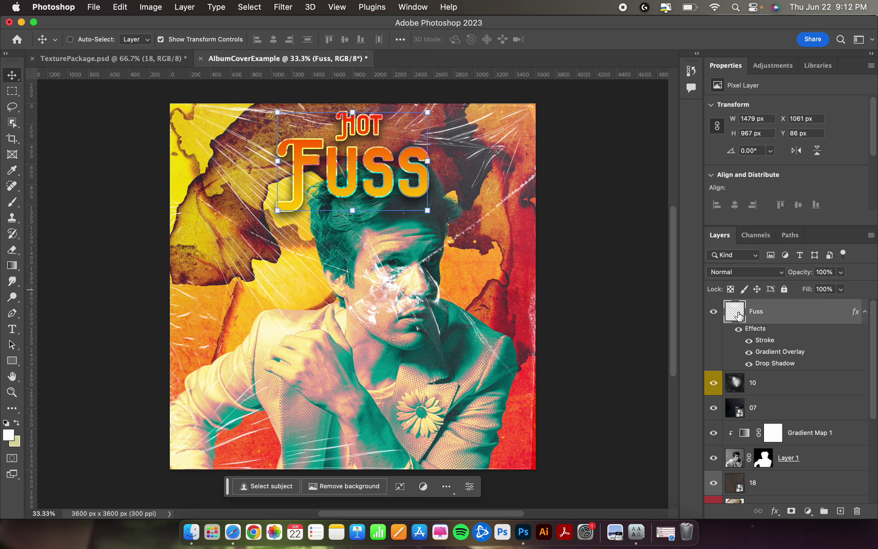
pyautogui.click(753, 275)
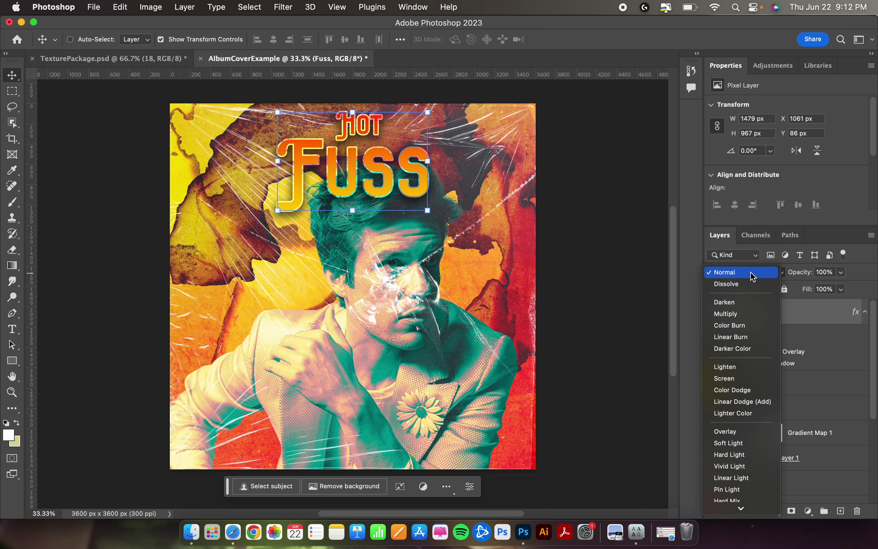
pyautogui.click(740, 432)
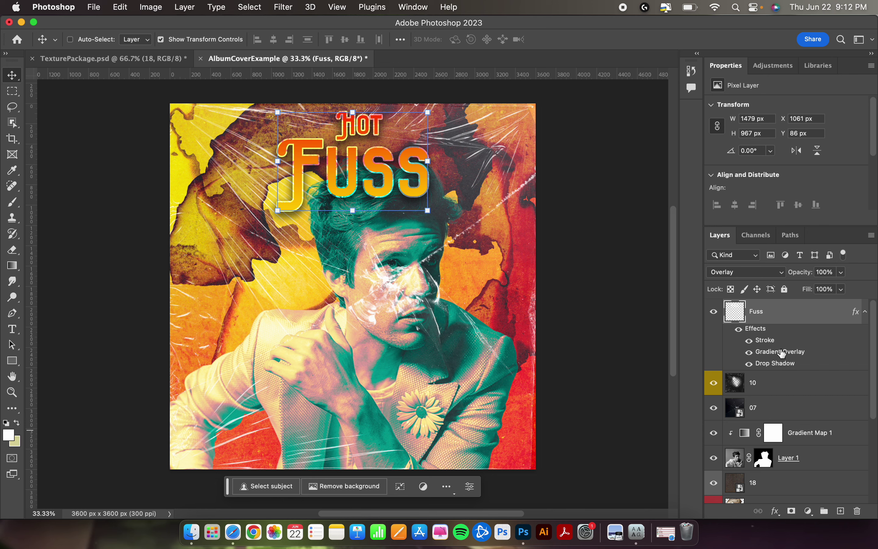
pyautogui.click(752, 275)
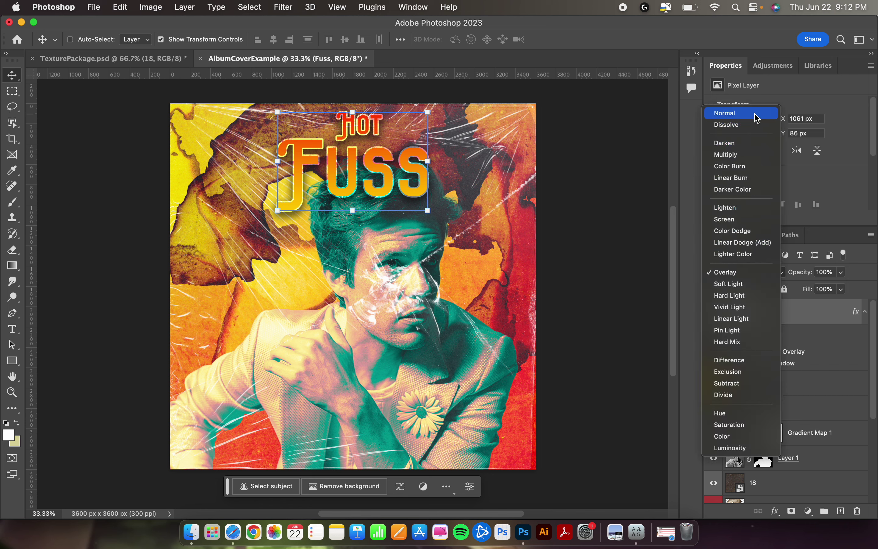
pyautogui.click(757, 118)
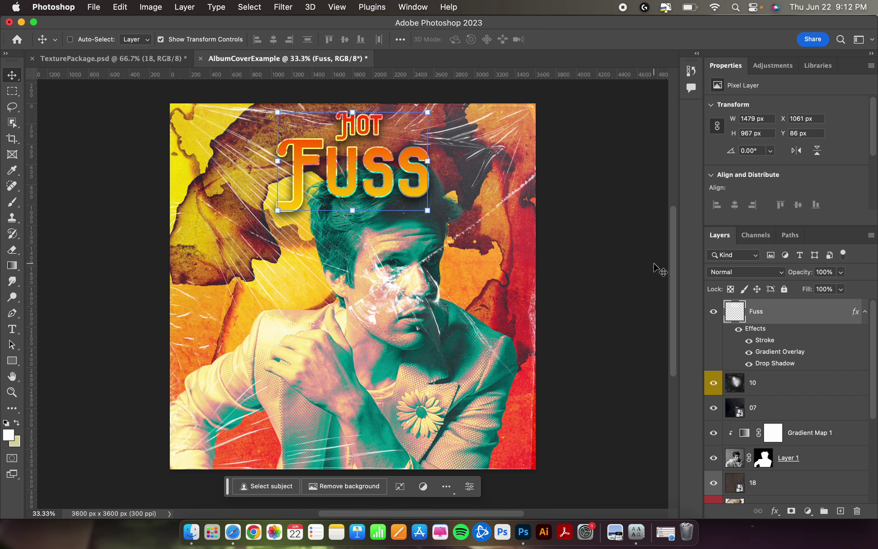
# Move the title down over the portrait's face, and revert the history to the Move state between the two Edit Type Layer entries
pyautogui.moveTo(421, 186); pyautogui.dragTo(413, 255)
pyautogui.click(692, 72)
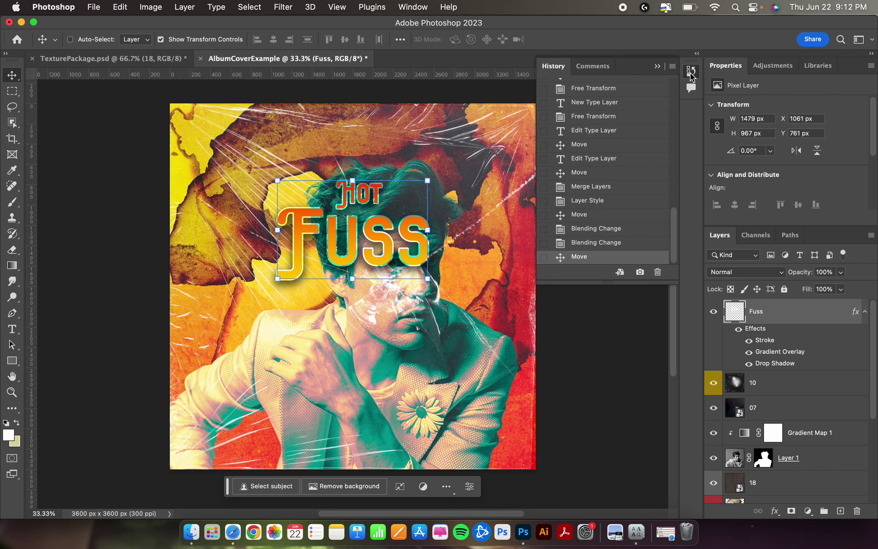
pyautogui.click(613, 186)
pyautogui.click(615, 144)
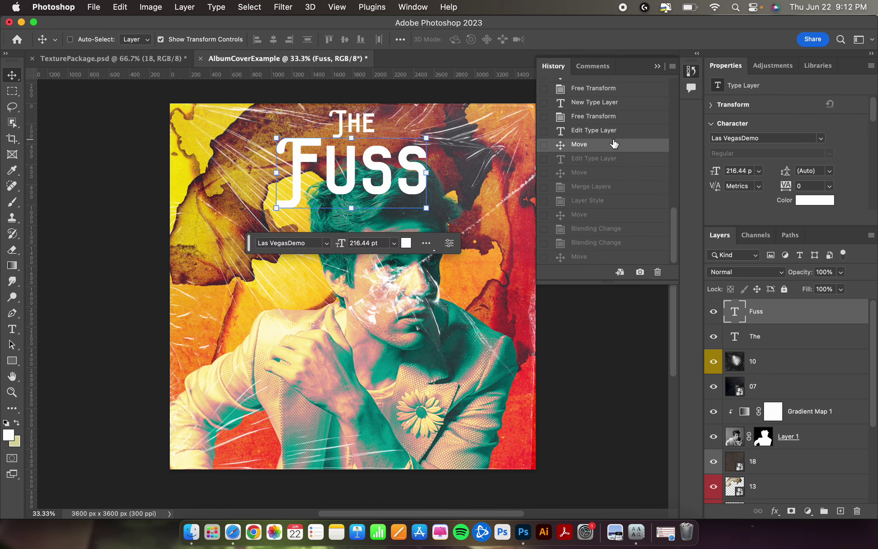
# Restore the Merge Layers history state with the single-layer "Hot Fuss" title and collapse the history
pyautogui.click(616, 178)
pyautogui.click(613, 188)
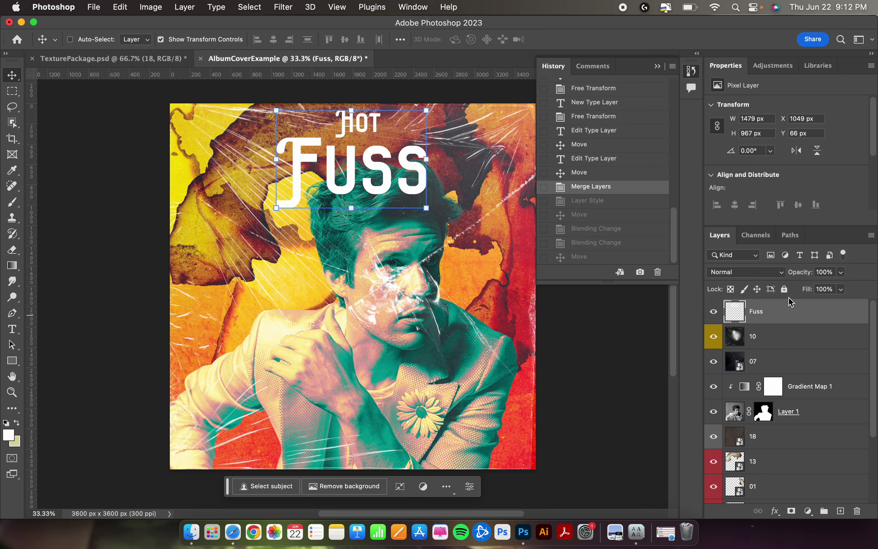
pyautogui.click(692, 71)
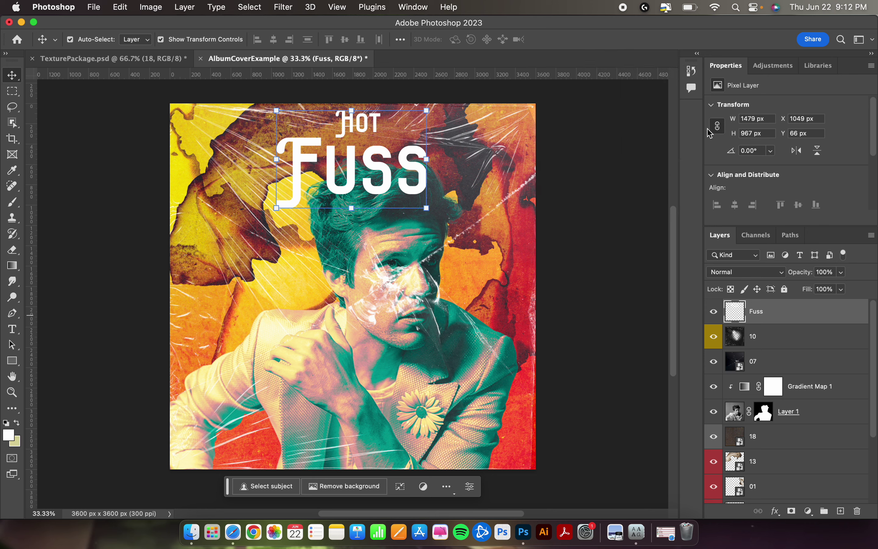
# Duplicate the "Hot Fuss" title twice, place one copy on each side of the original, and merge the three into one row layer
pyautogui.press('super+j')
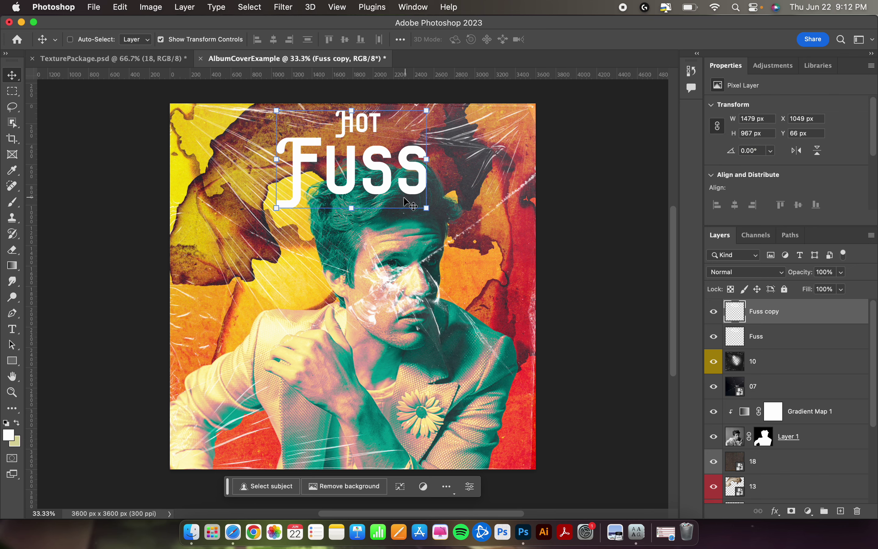
pyautogui.moveTo(407, 188); pyautogui.dragTo(250, 189)
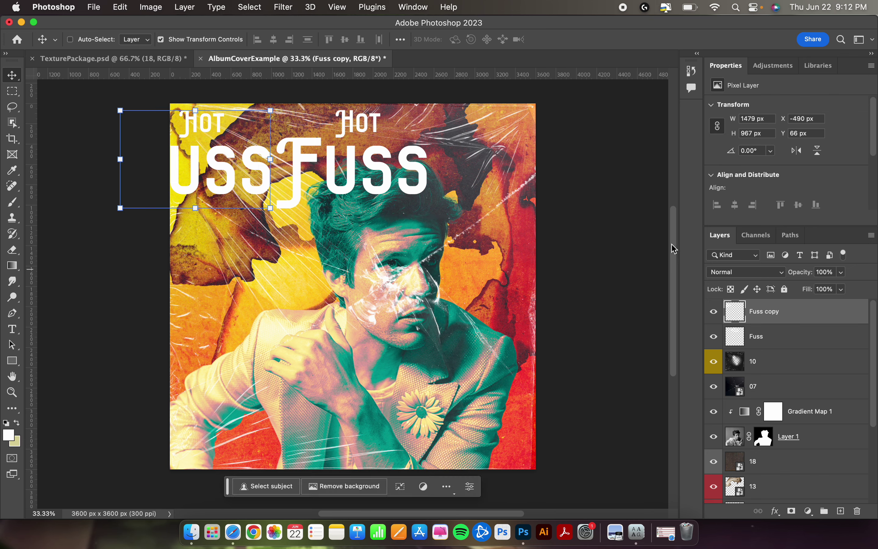
pyautogui.press('super+j')
pyautogui.moveTo(218, 160); pyautogui.dragTo(537, 161)
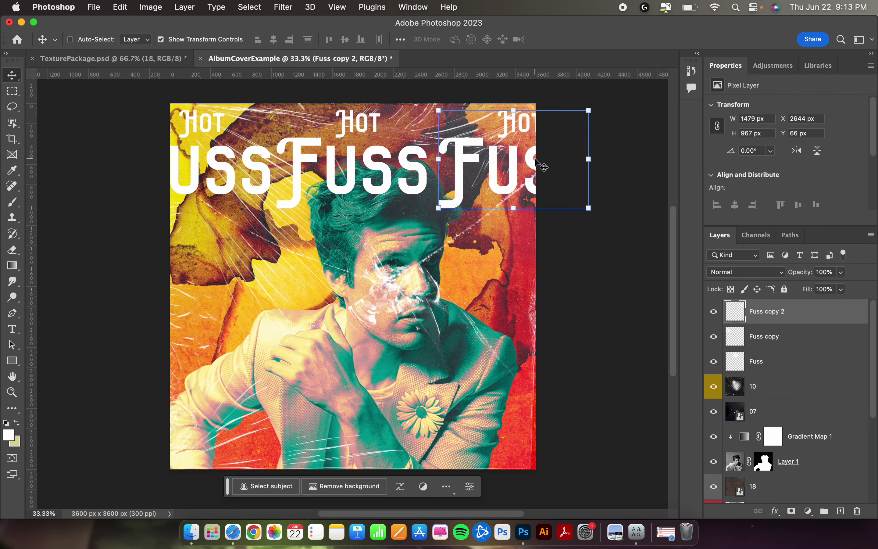
pyautogui.keyDown('shift'); pyautogui.click(759, 370); pyautogui.keyUp('shift')
pyautogui.press('super+e')
# Duplicate the merged title row three times and stack the copies below one another down to the cover's lower edge
pyautogui.press('super+j')
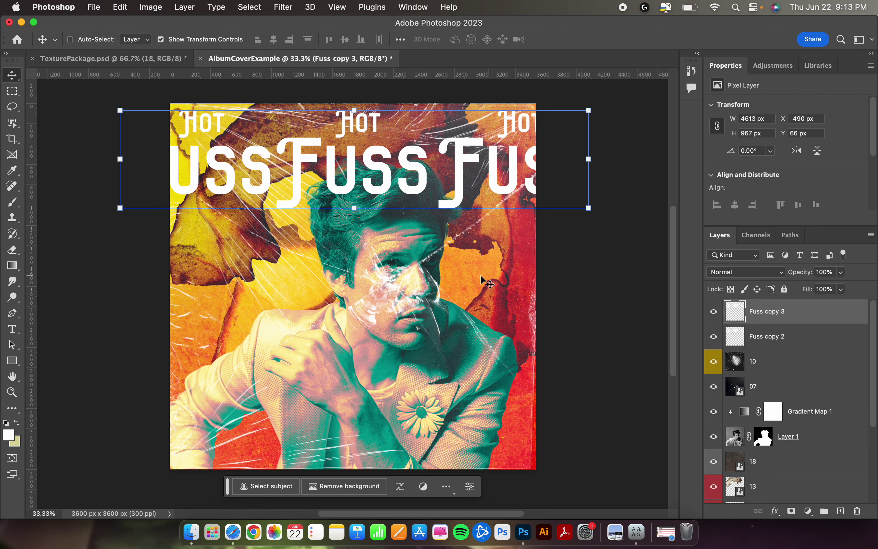
pyautogui.moveTo(460, 159); pyautogui.dragTo(460, 350)
pyautogui.press('super+j')
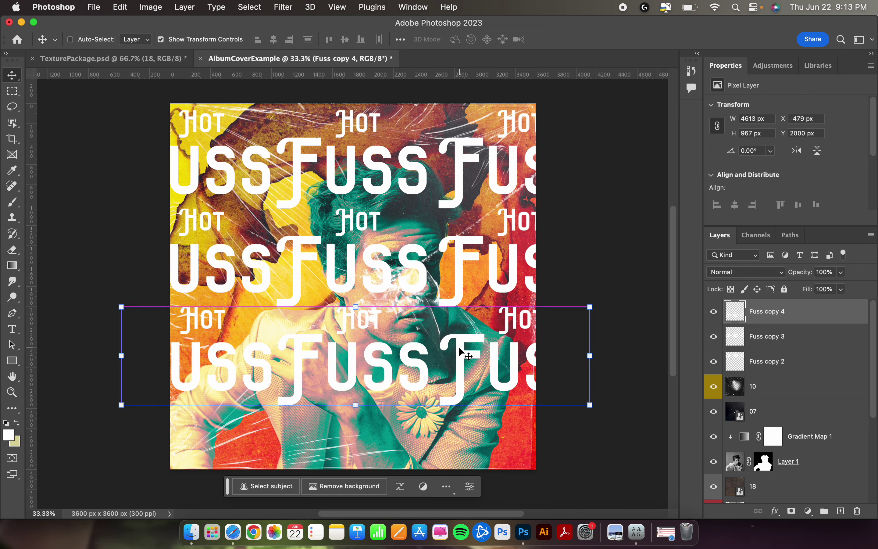
pyautogui.press('super+j')
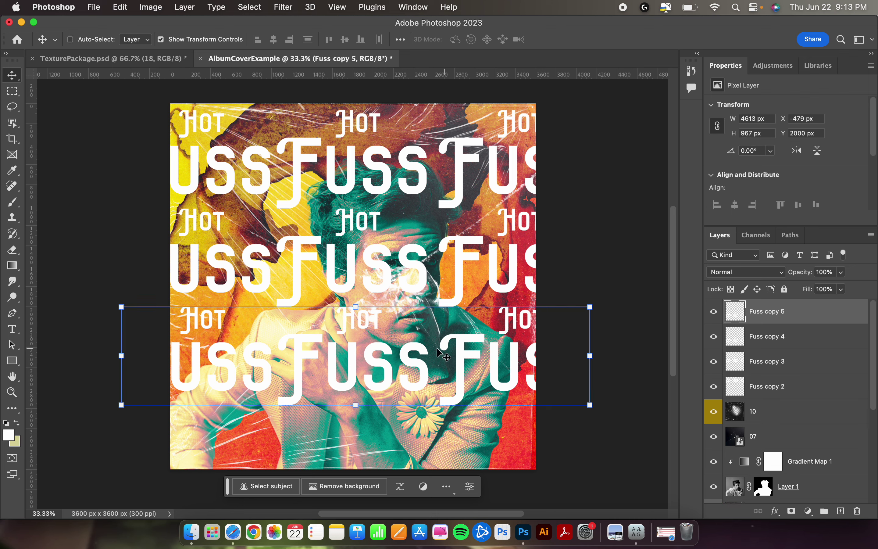
pyautogui.moveTo(423, 355); pyautogui.dragTo(426, 452)
# Merge the four title rows into one layer and shift the pattern up to about Y -59 px
pyautogui.keyDown('shift'); pyautogui.click(774, 395); pyautogui.keyUp('shift')
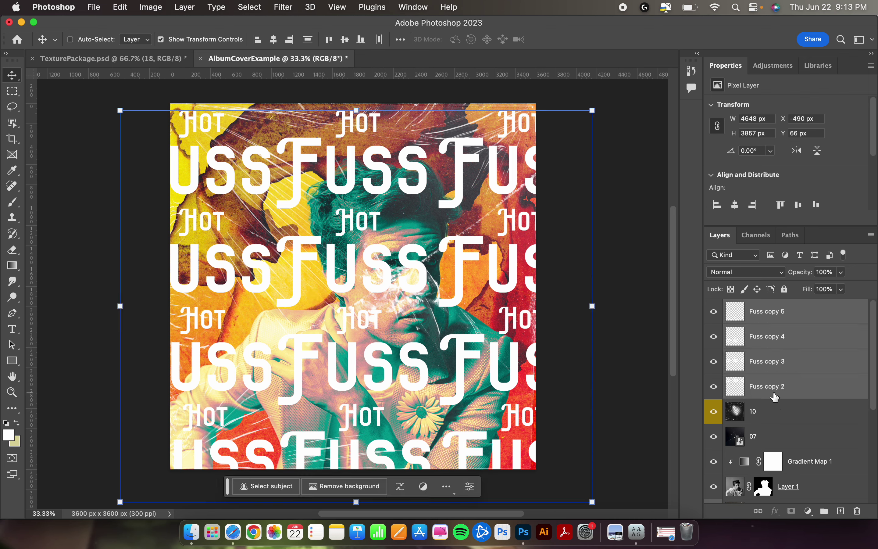
pyautogui.press('super+e')
pyautogui.moveTo(526, 285)
pyautogui.mouseDown()
pyautogui.moveTo(525, 265)
pyautogui.moveTo(527, 274)
pyautogui.mouseUp()
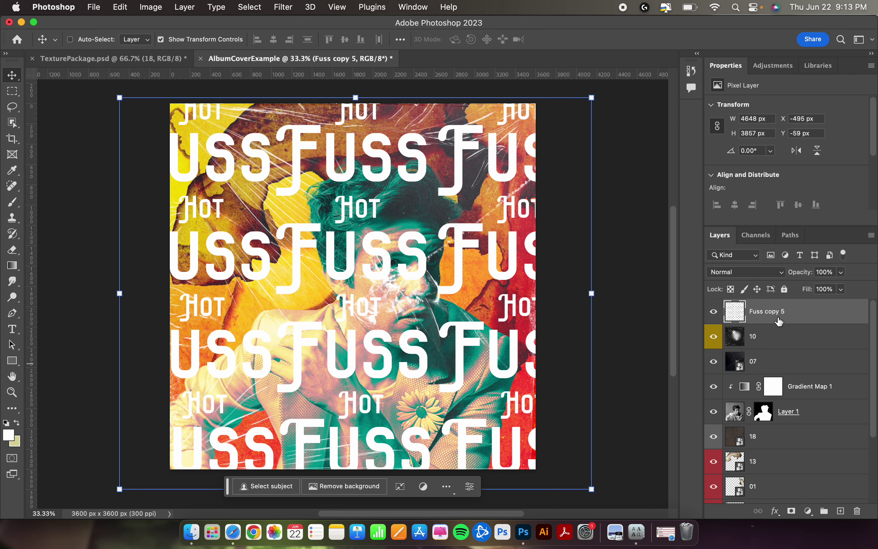
# Place the title pattern directly beneath the portrait's Layer 1 and blend it in Subtract mode at 41% opacity
pyautogui.moveTo(777, 315); pyautogui.dragTo(789, 431)
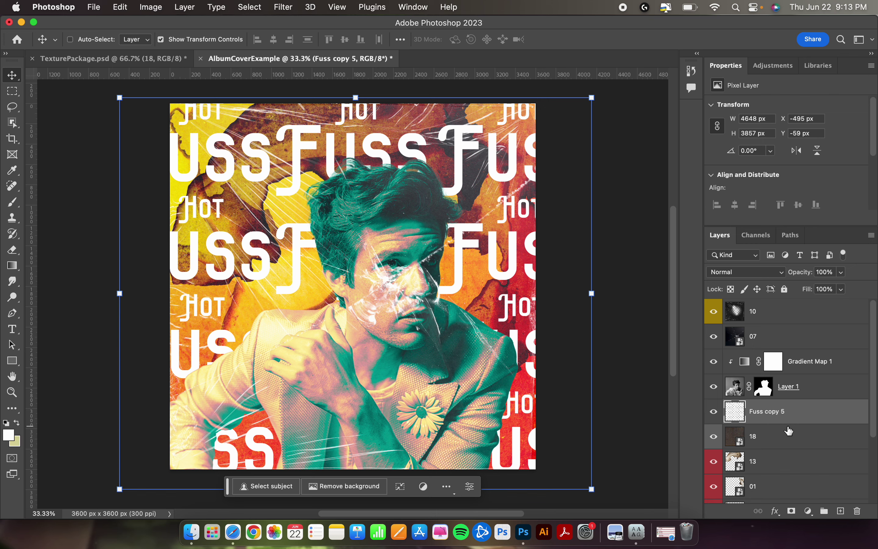
pyautogui.click(746, 275)
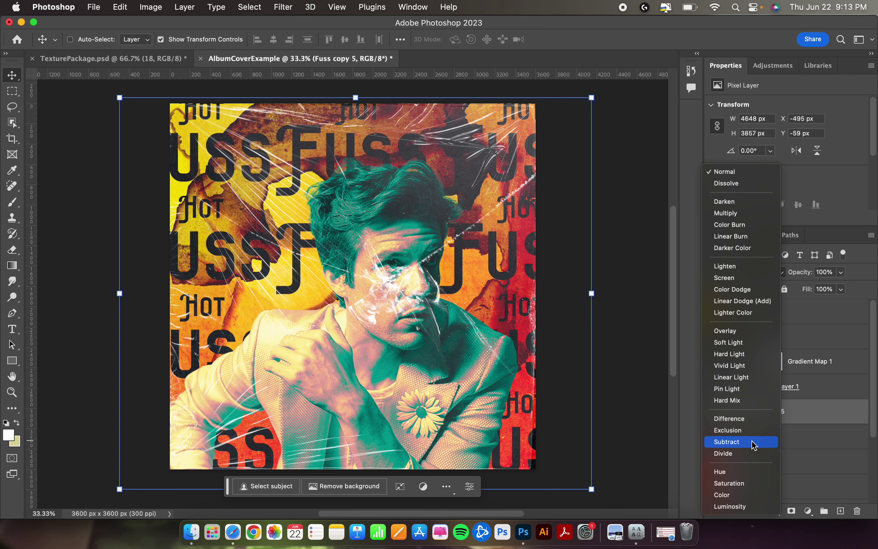
pyautogui.click(754, 446)
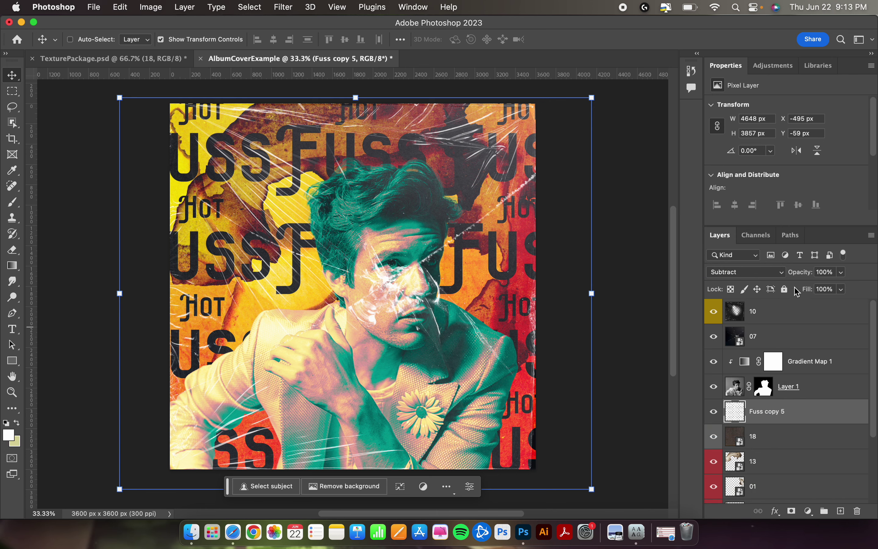
pyautogui.click(841, 272)
pyautogui.moveTo(842, 286); pyautogui.dragTo(812, 290)
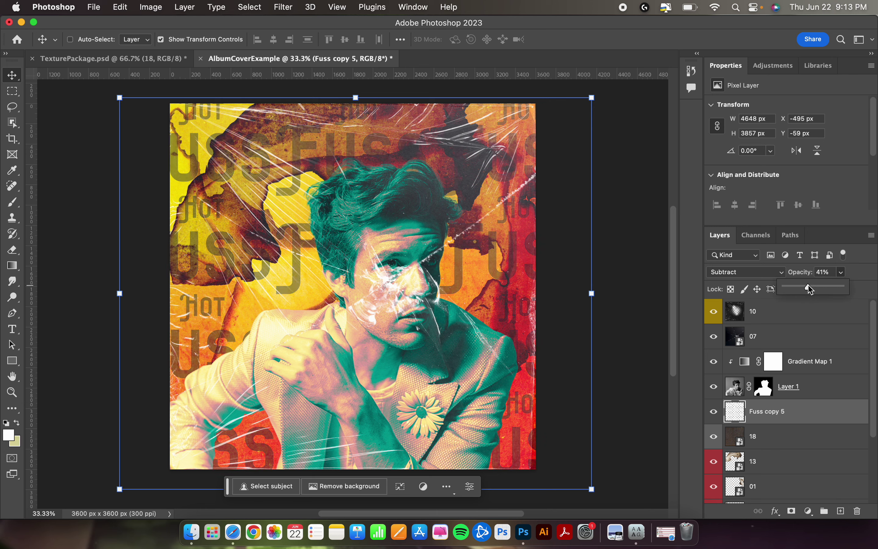
# Save the document to Creative Cloud as AlbumCover5
pyautogui.click(11, 93)
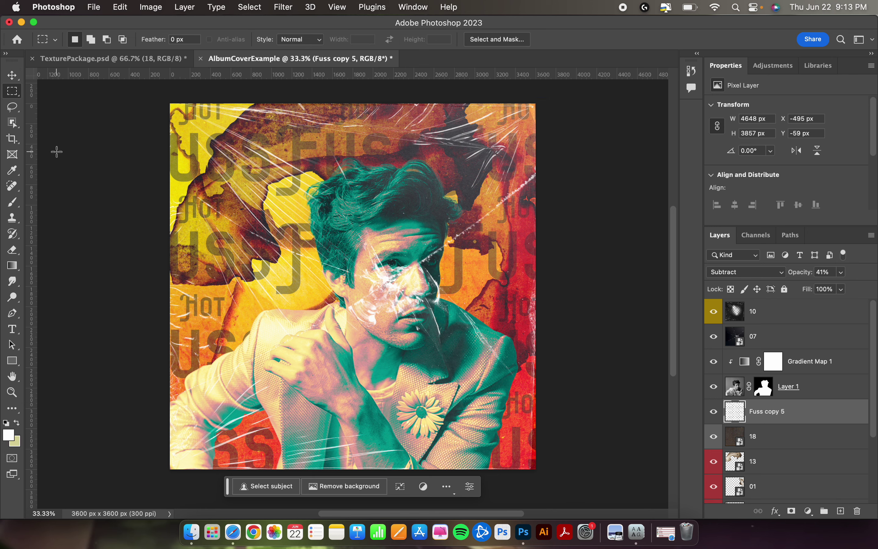
pyautogui.click(101, 5)
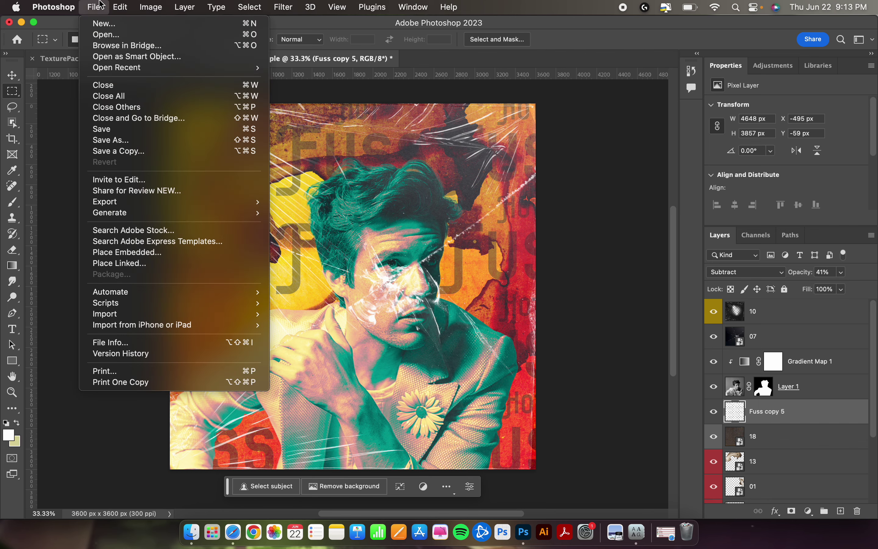
pyautogui.click(158, 144)
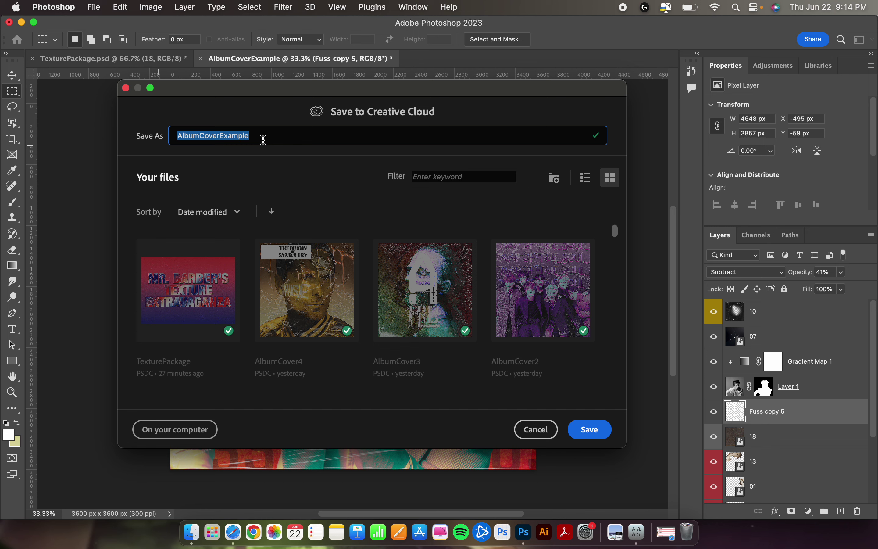
pyautogui.write('A')
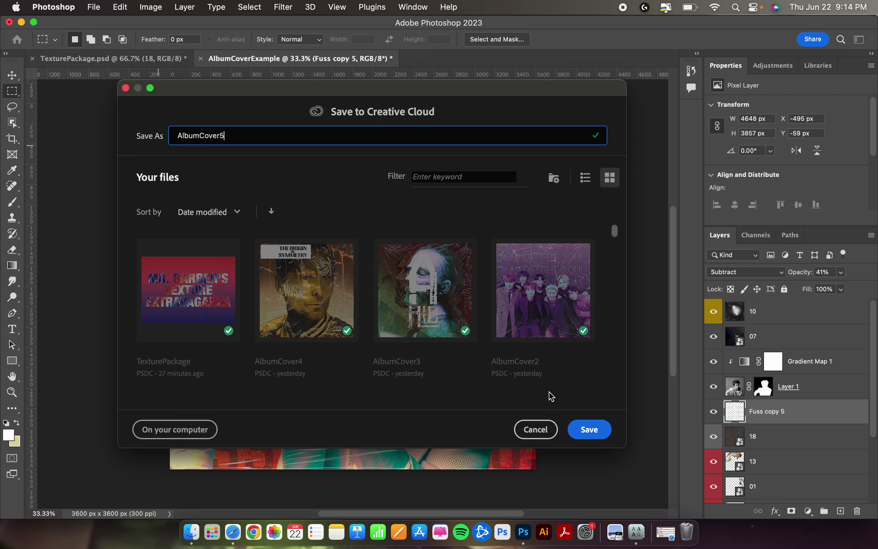
pyautogui.click(585, 429)
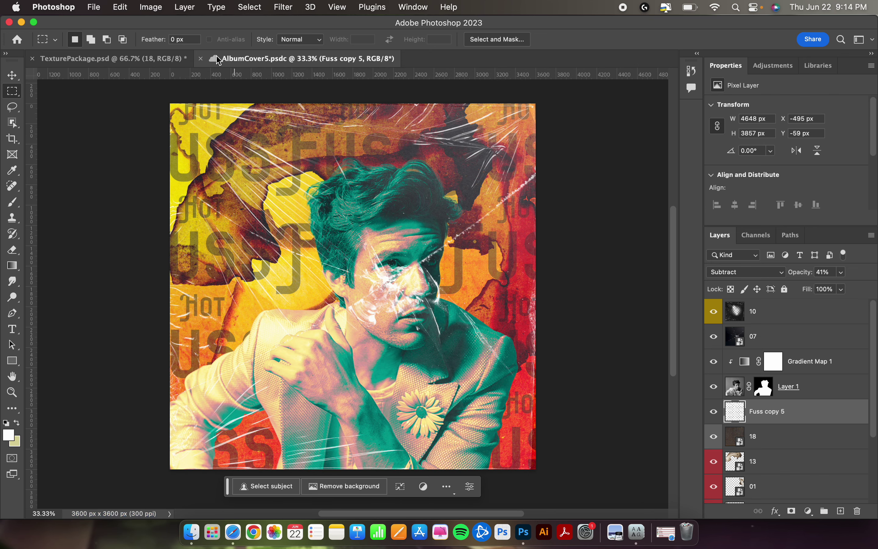
# Save the cover on the computer's Desktop as AlbumCover5.psd in Photoshop format with Maximize Compatibility on
pyautogui.click(94, 7)
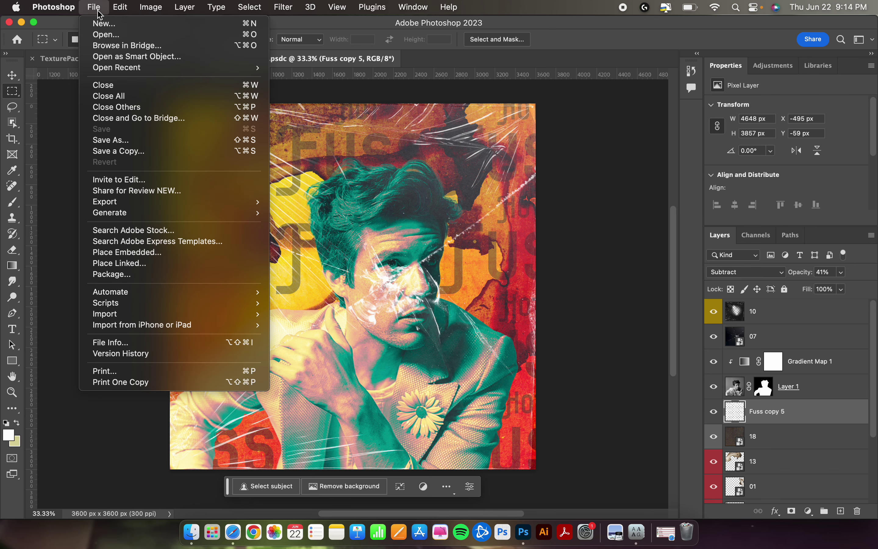
pyautogui.click(128, 143)
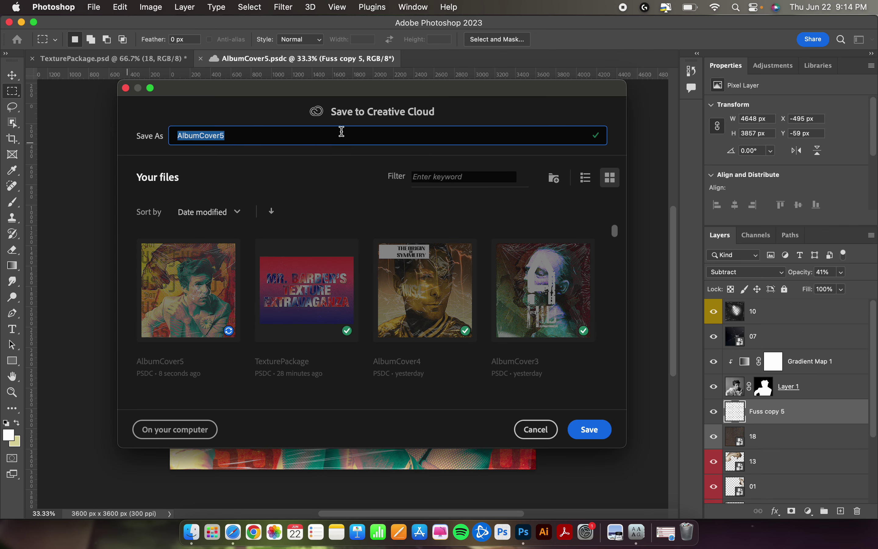
pyautogui.click(205, 434)
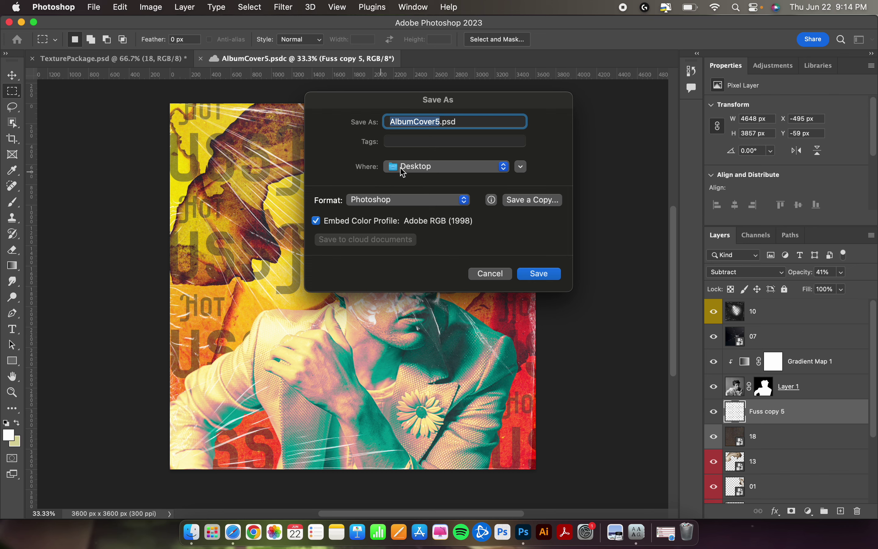
pyautogui.click(537, 279)
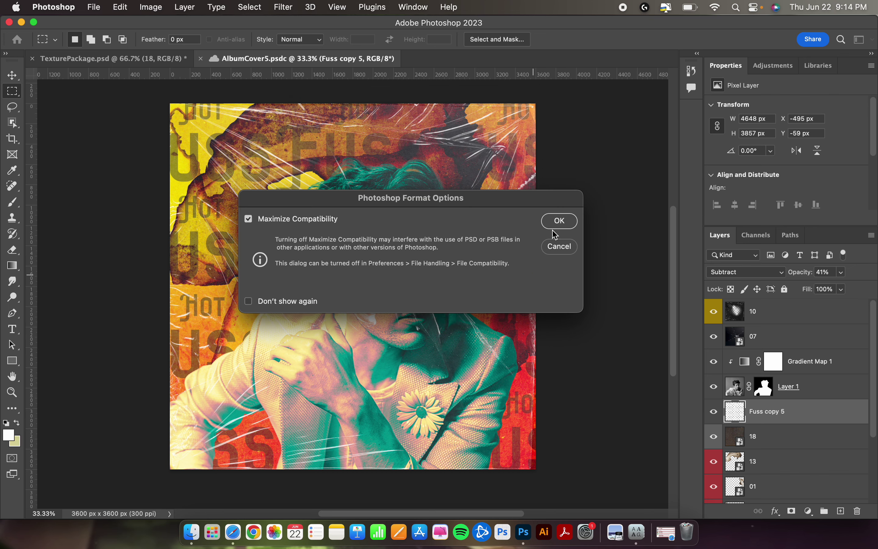
pyautogui.click(559, 221)
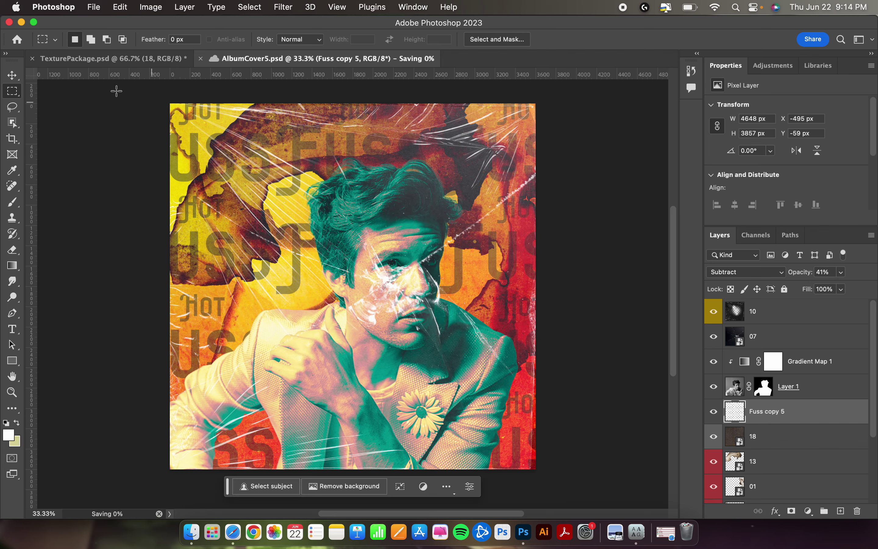
# Minimize the Photoshop window and close the font collection and las_vegas folder windows to clear the desktop
pyautogui.click(22, 22)
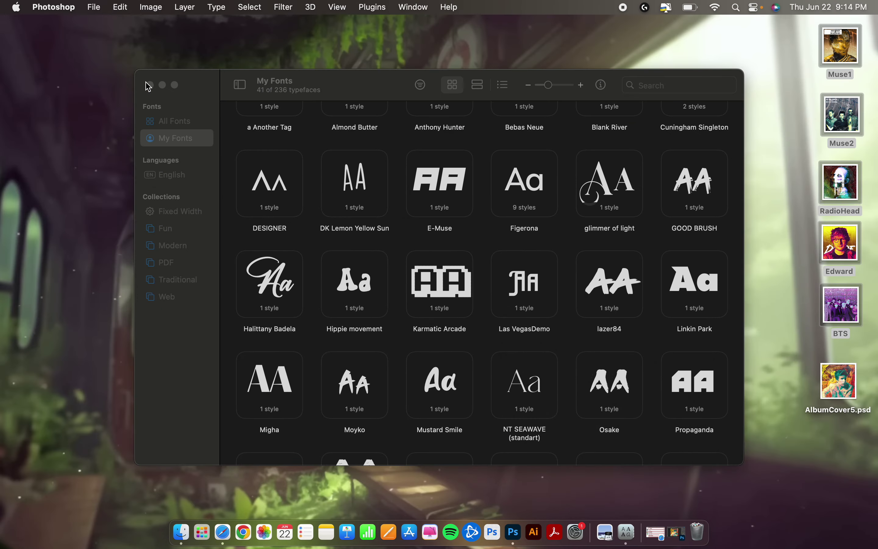
pyautogui.click(150, 85)
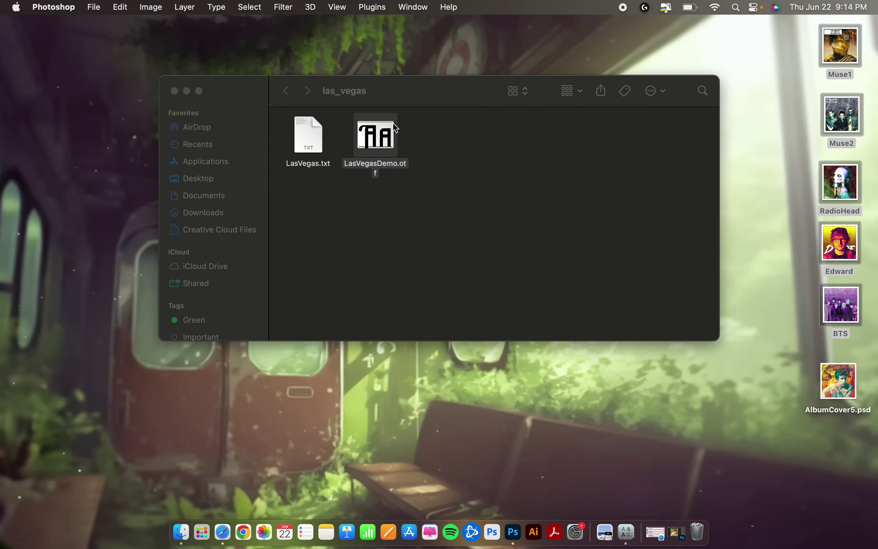
pyautogui.click(172, 90)
pyautogui.click(288, 95)
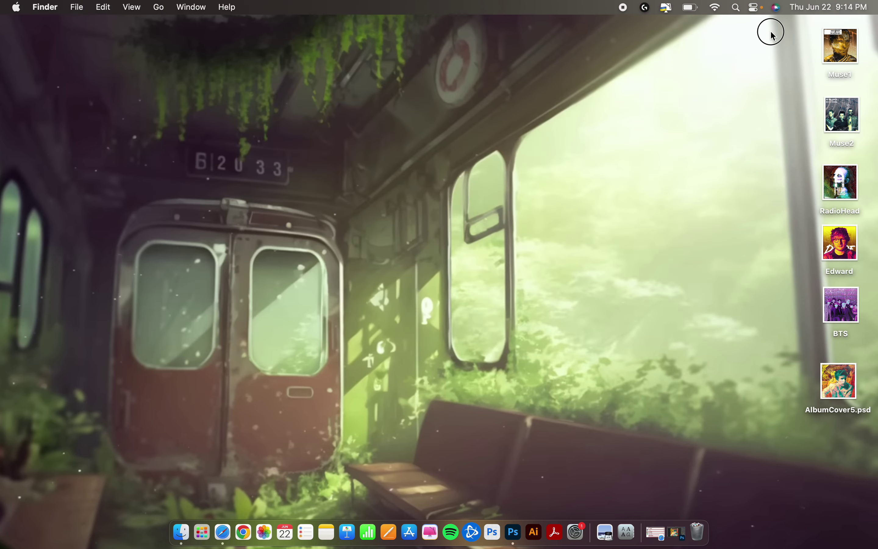
# Move the older cover images from the desktop to the Trash and place AlbumCover5.psd in the desktop's upper corner
pyautogui.moveTo(770, 31); pyautogui.dragTo(706, 528)
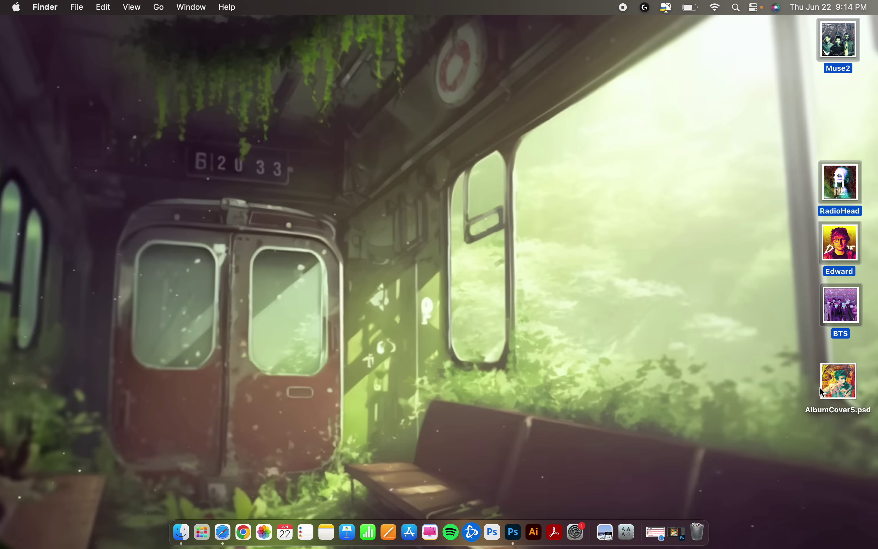
pyautogui.moveTo(840, 381); pyautogui.dragTo(833, 51)
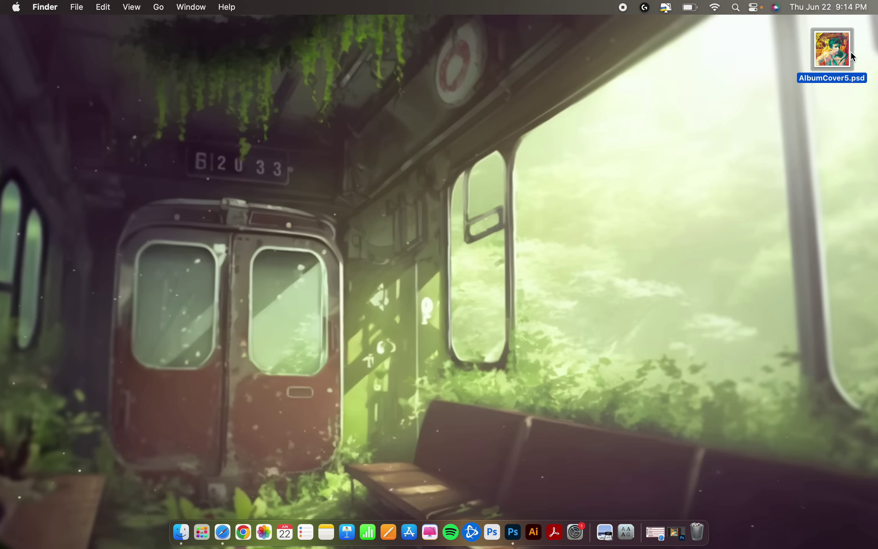